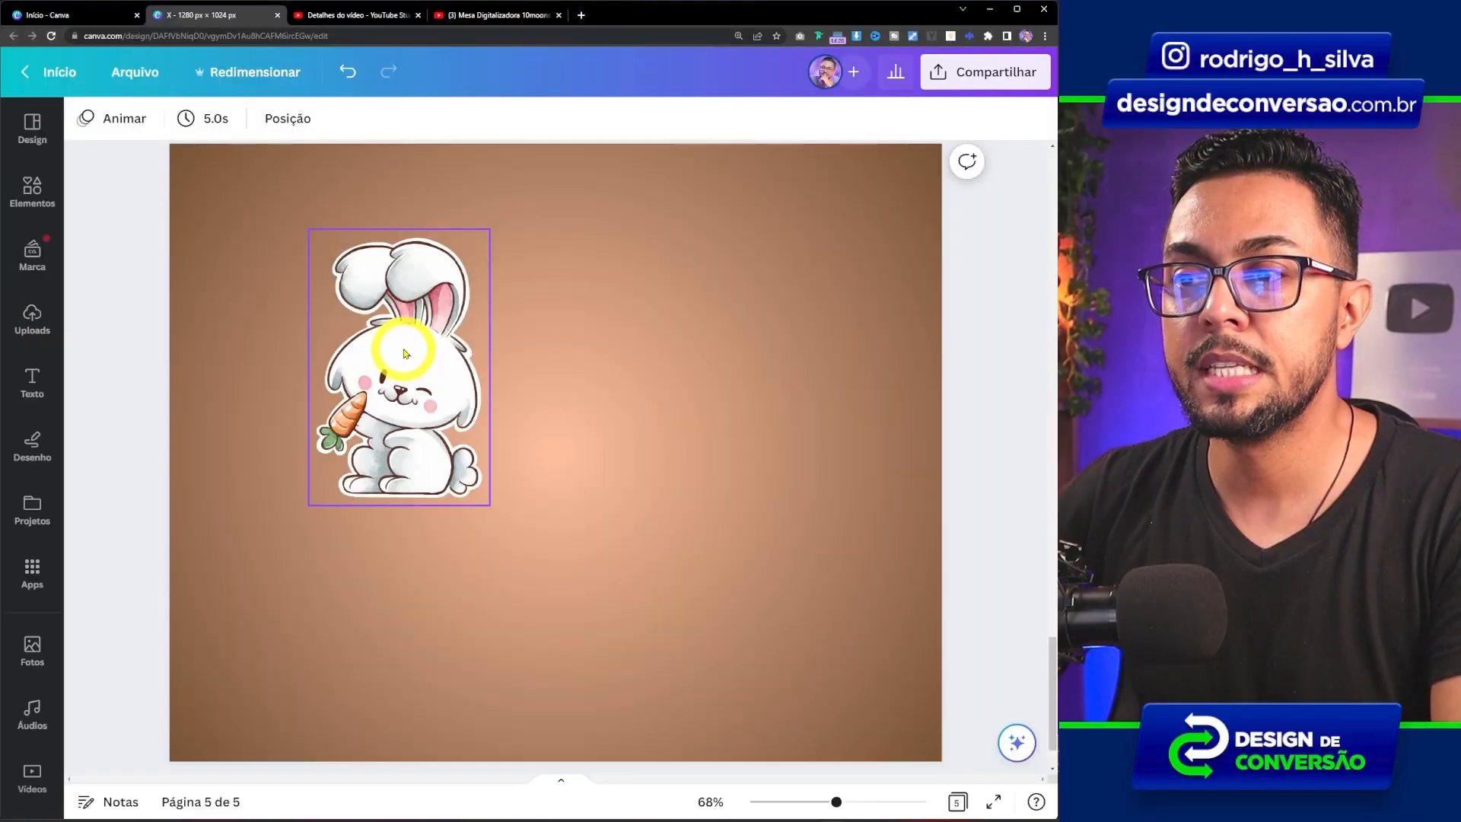
# Step: Align the bunny image to the page's top-left corner, and then centre it on the page vertically and horizontally
pyautogui.click(403, 356)
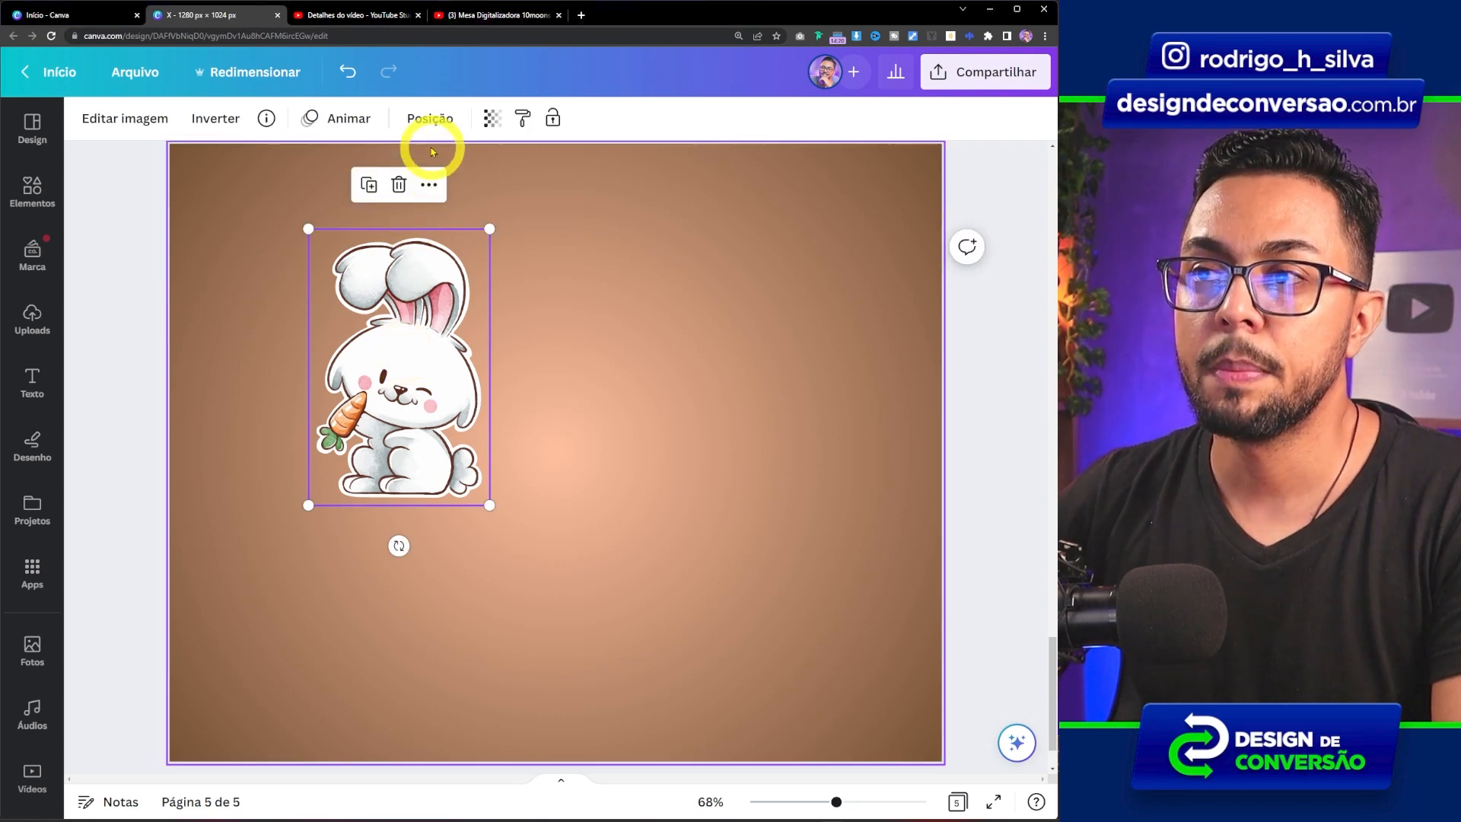
pyautogui.click(431, 119)
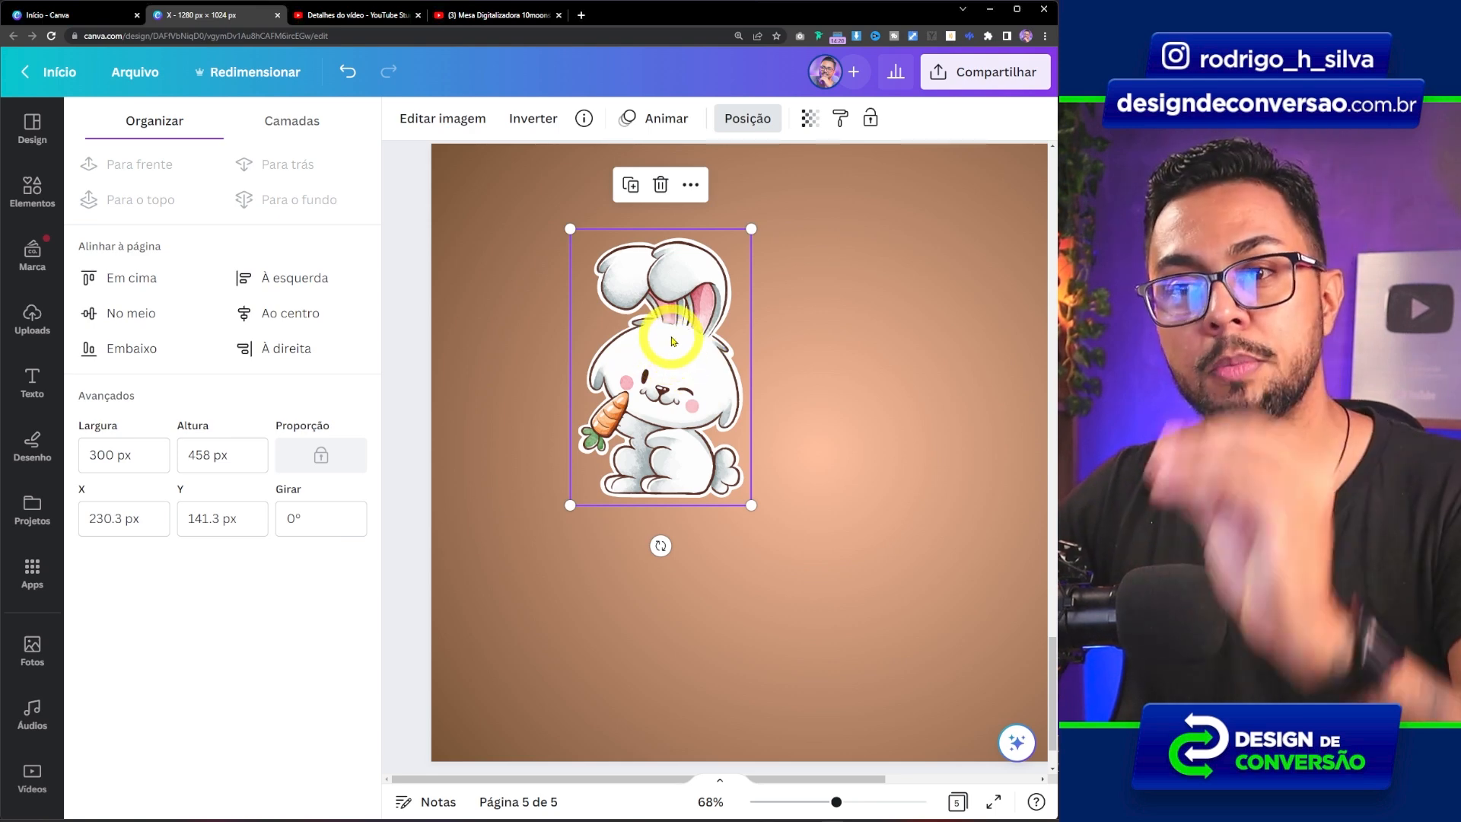
pyautogui.click(145, 277)
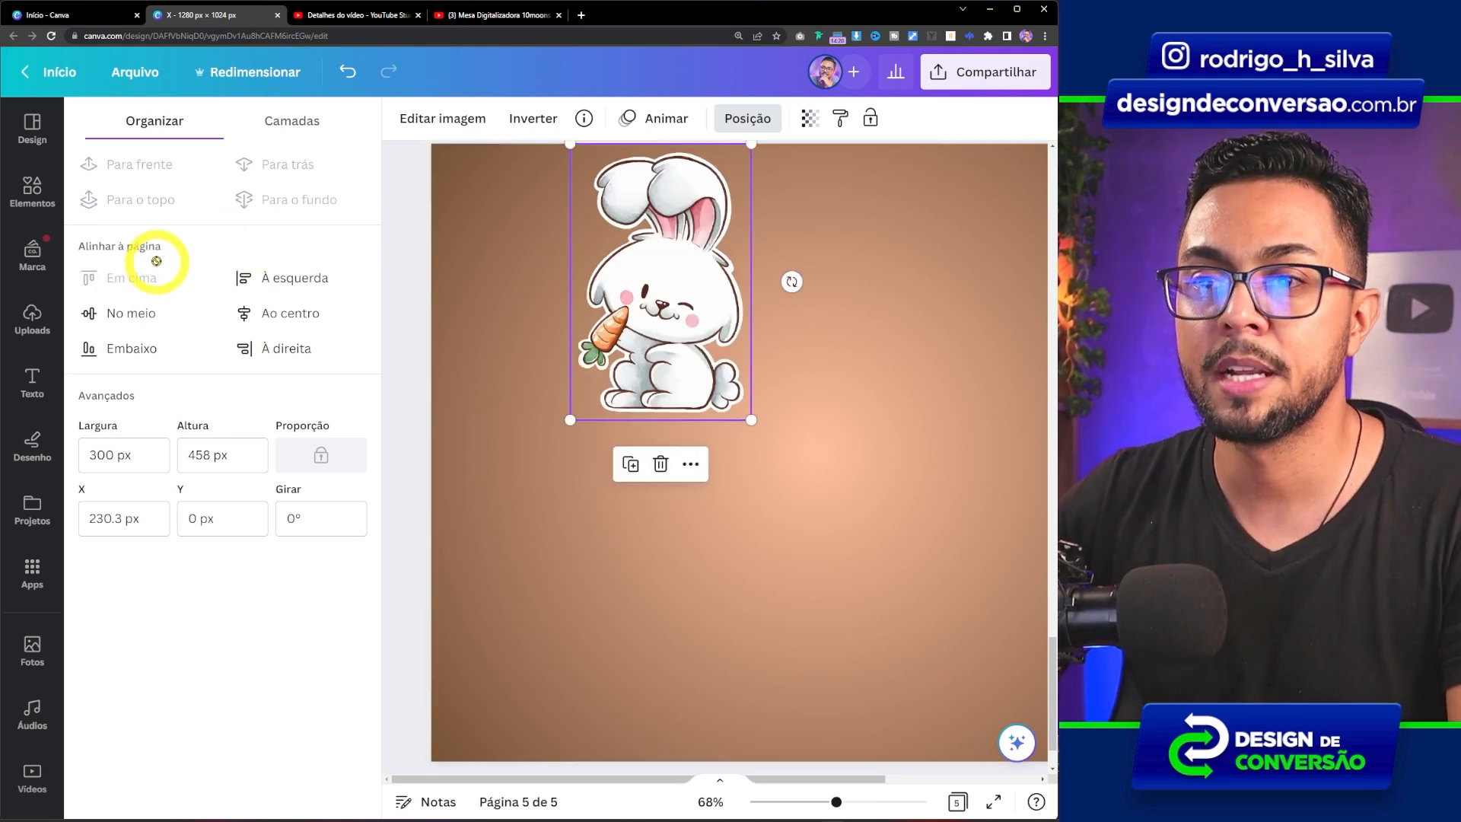
pyautogui.click(288, 277)
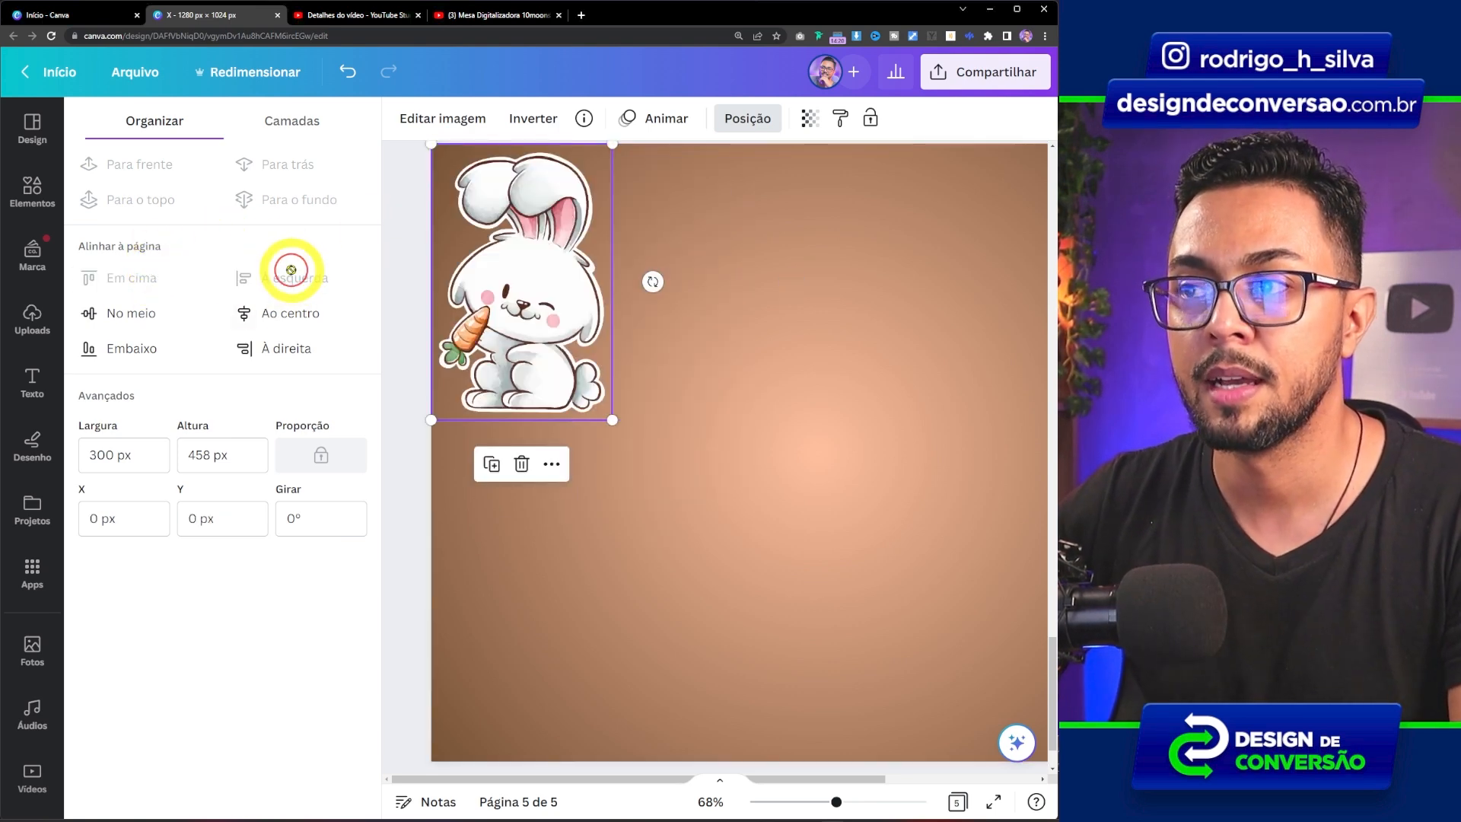
pyautogui.click(143, 320)
pyautogui.click(288, 317)
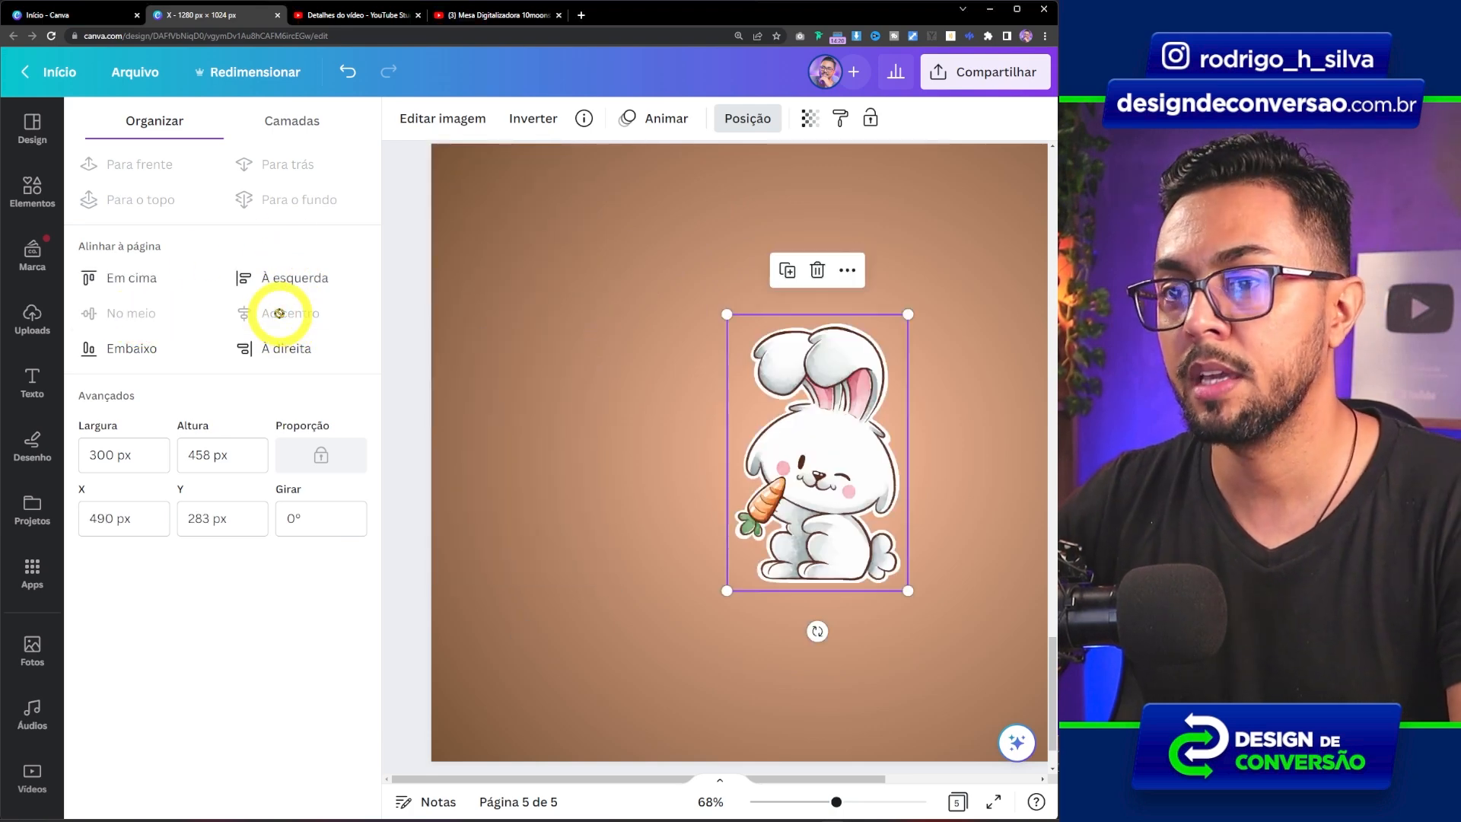
# Step: Align the bunny to the page's bottom-right corner and bring it back to the exact page centre
pyautogui.click(131, 346)
pyautogui.click(290, 355)
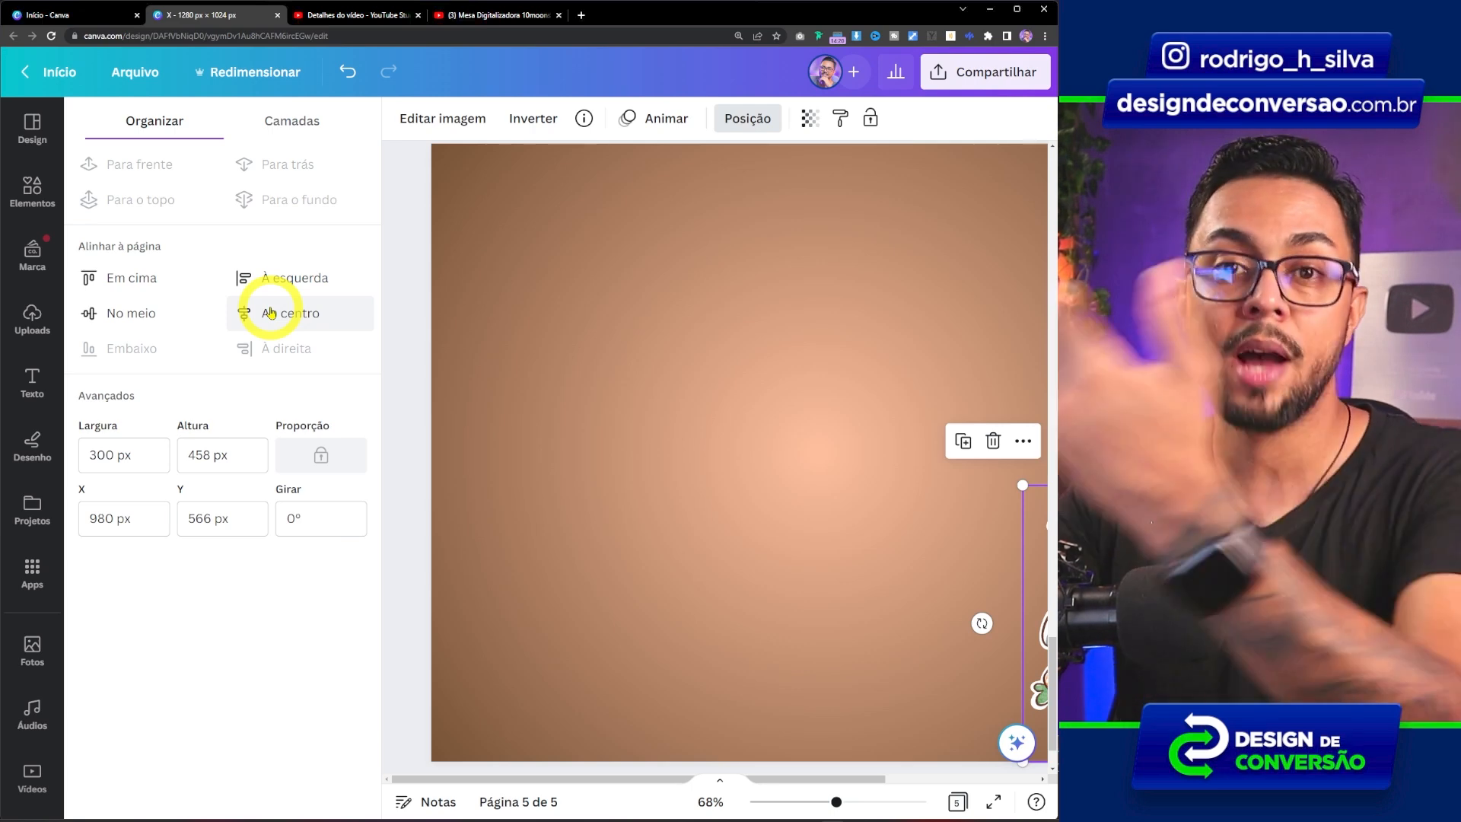
pyautogui.click(108, 315)
pyautogui.click(285, 312)
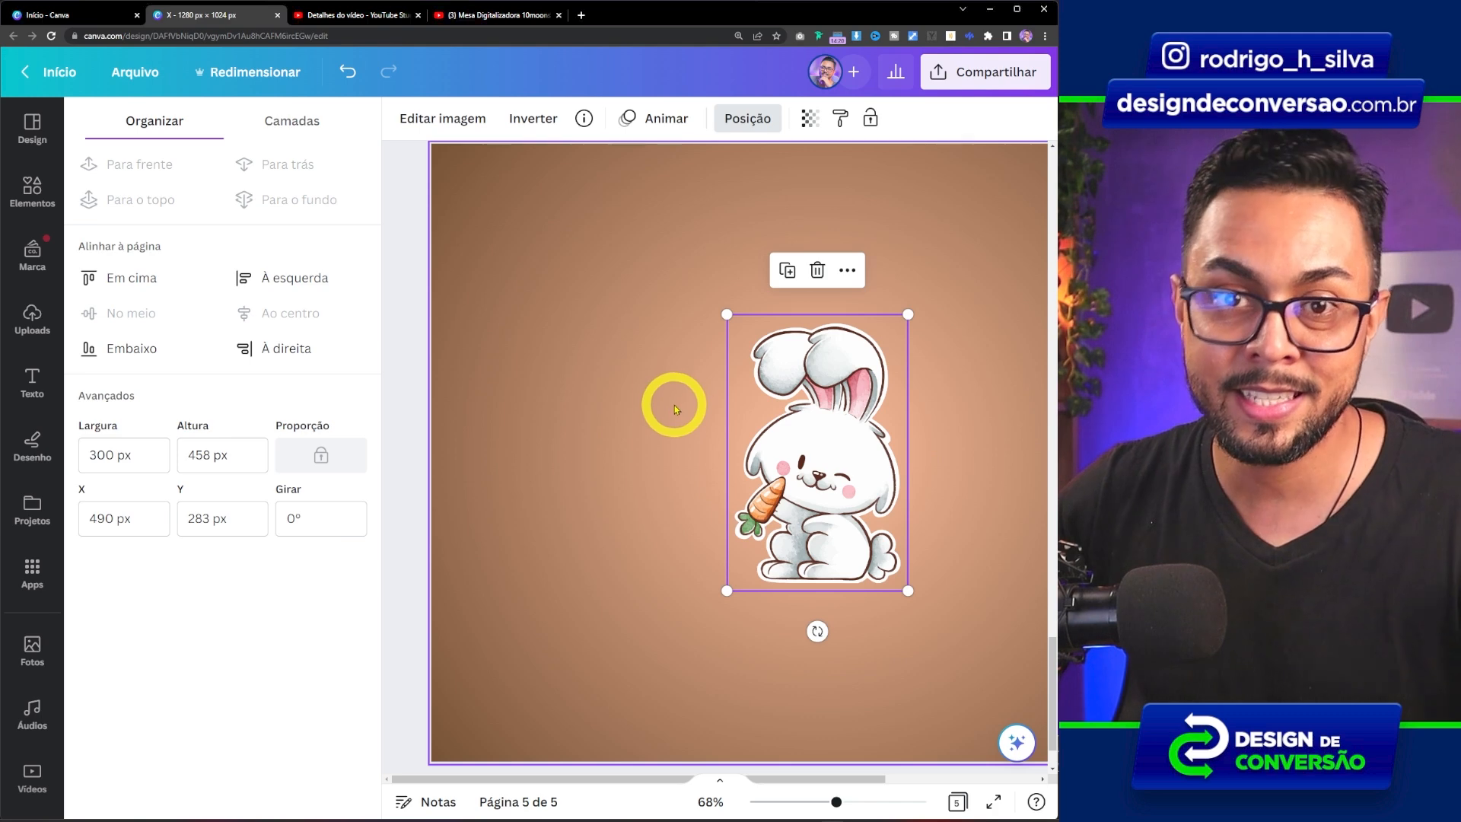
# Step: Position the bunny at X 200 px and Y 500 px using exact coordinates
pyautogui.click(131, 524)
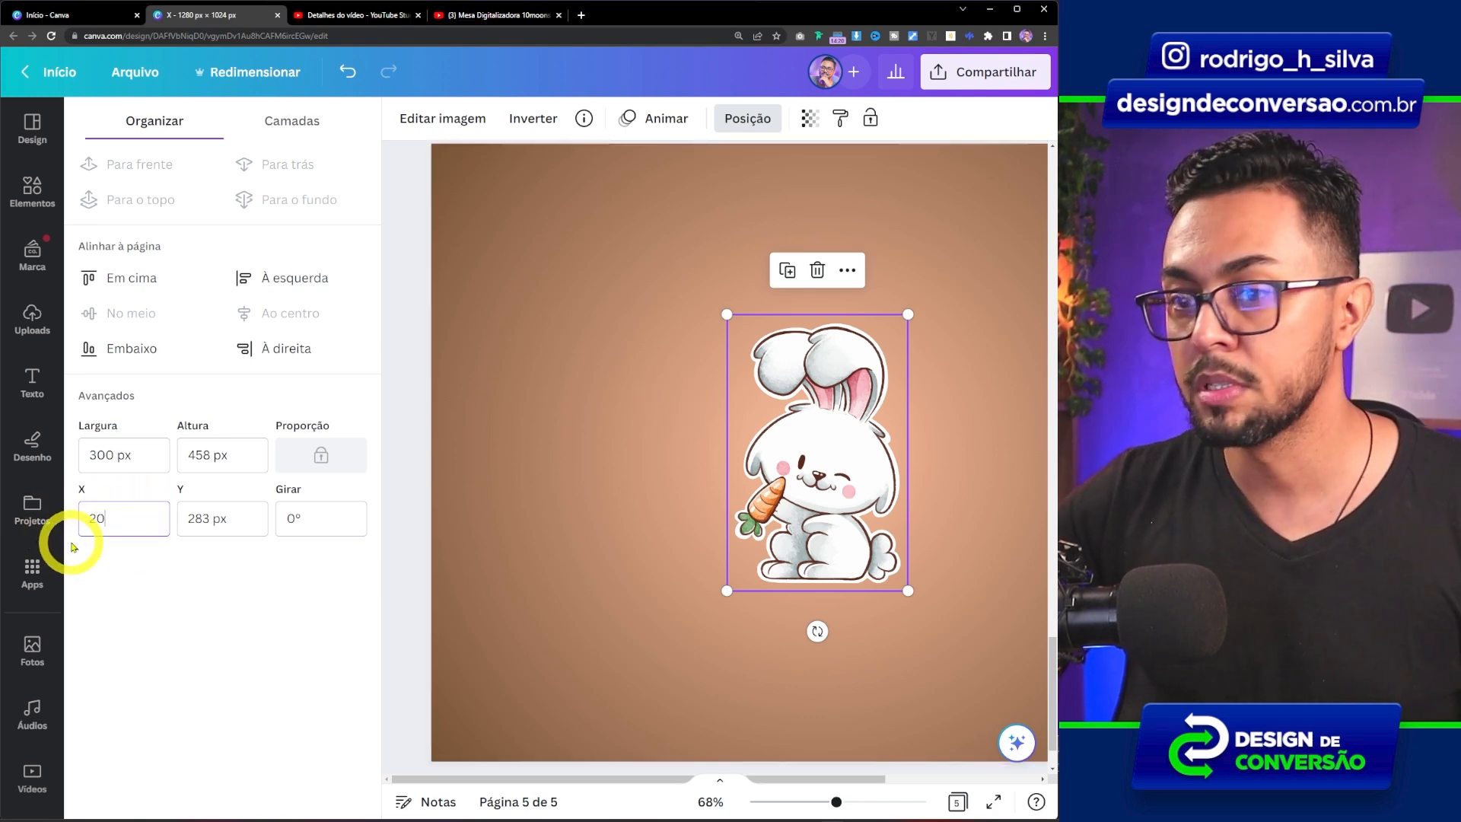
pyautogui.press('Return')
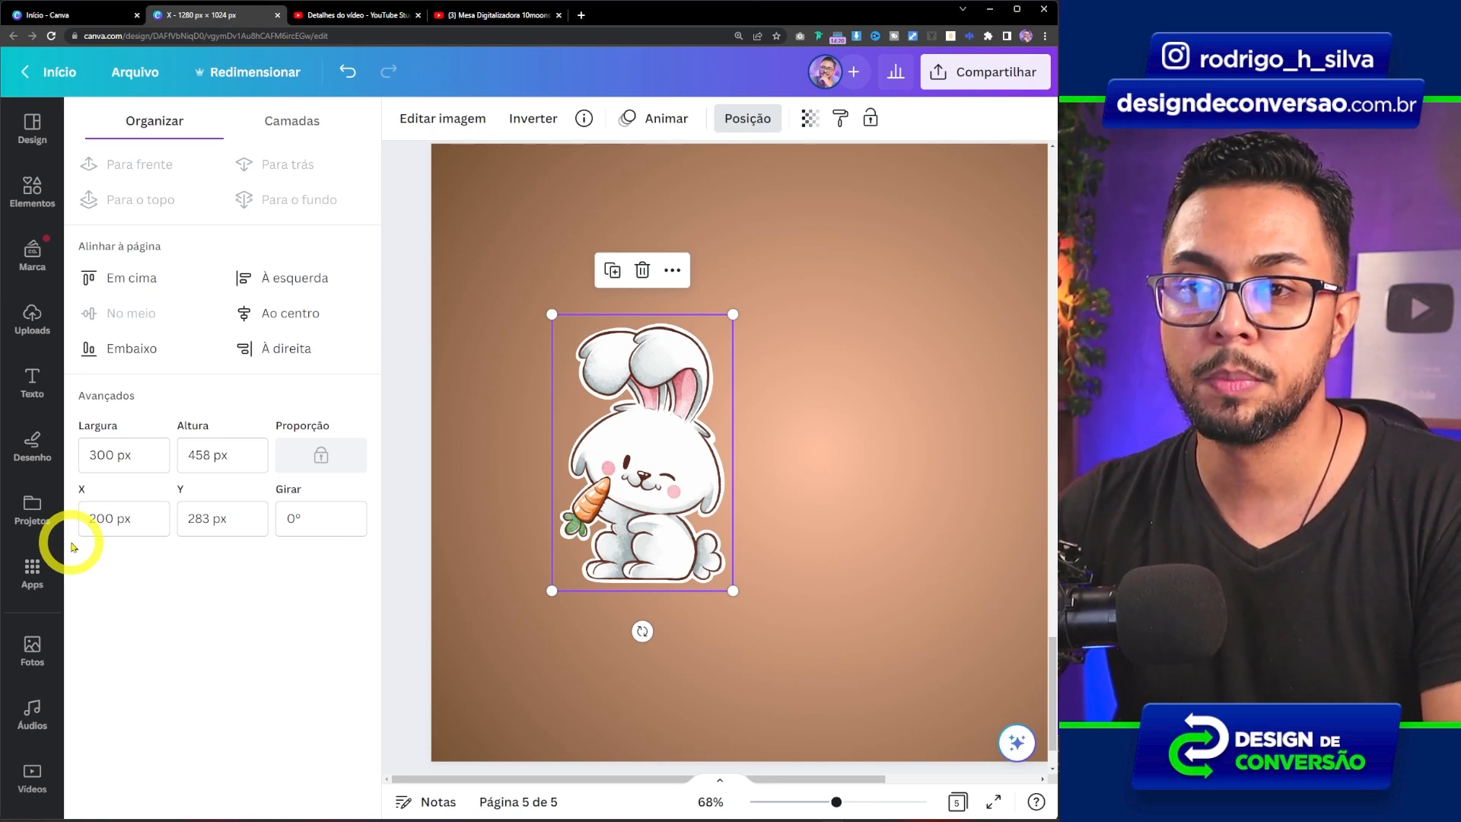
pyautogui.click(228, 518)
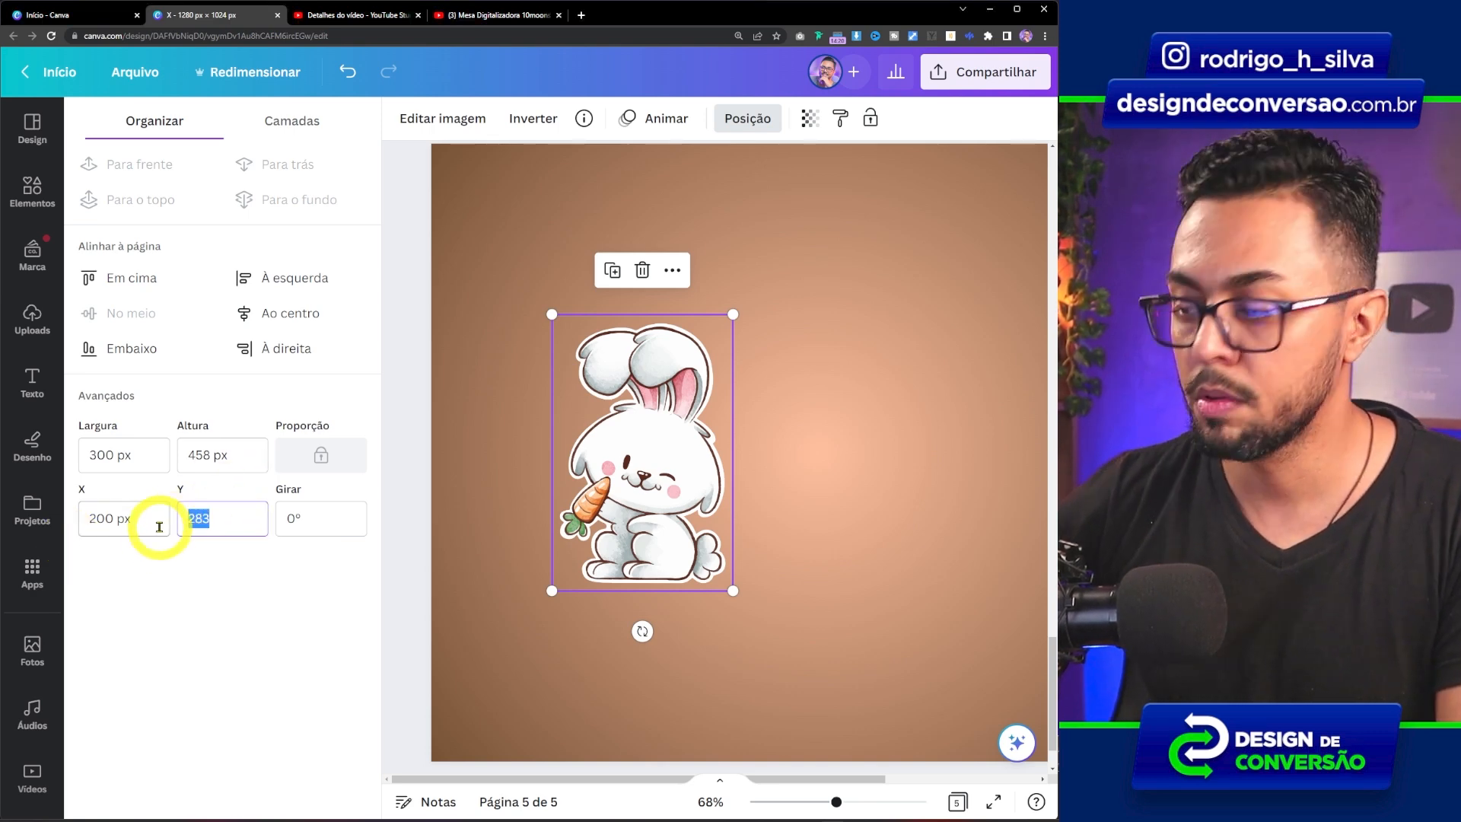
pyautogui.press('Return')
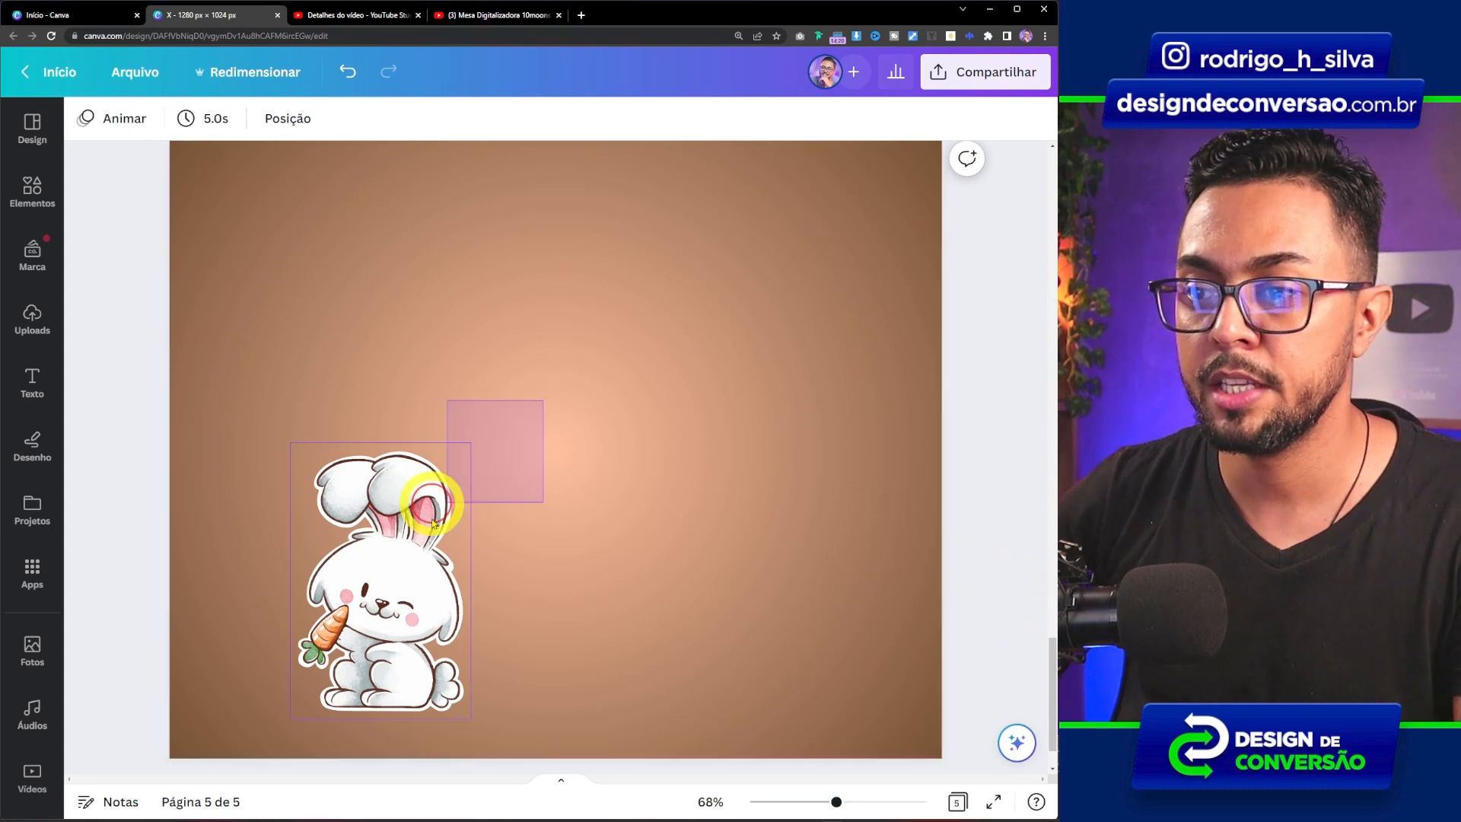
# Step: Set the bunny's width to 500 px and move it up to about X 288 px, Y 102 px
pyautogui.click(396, 487)
pyautogui.click(443, 122)
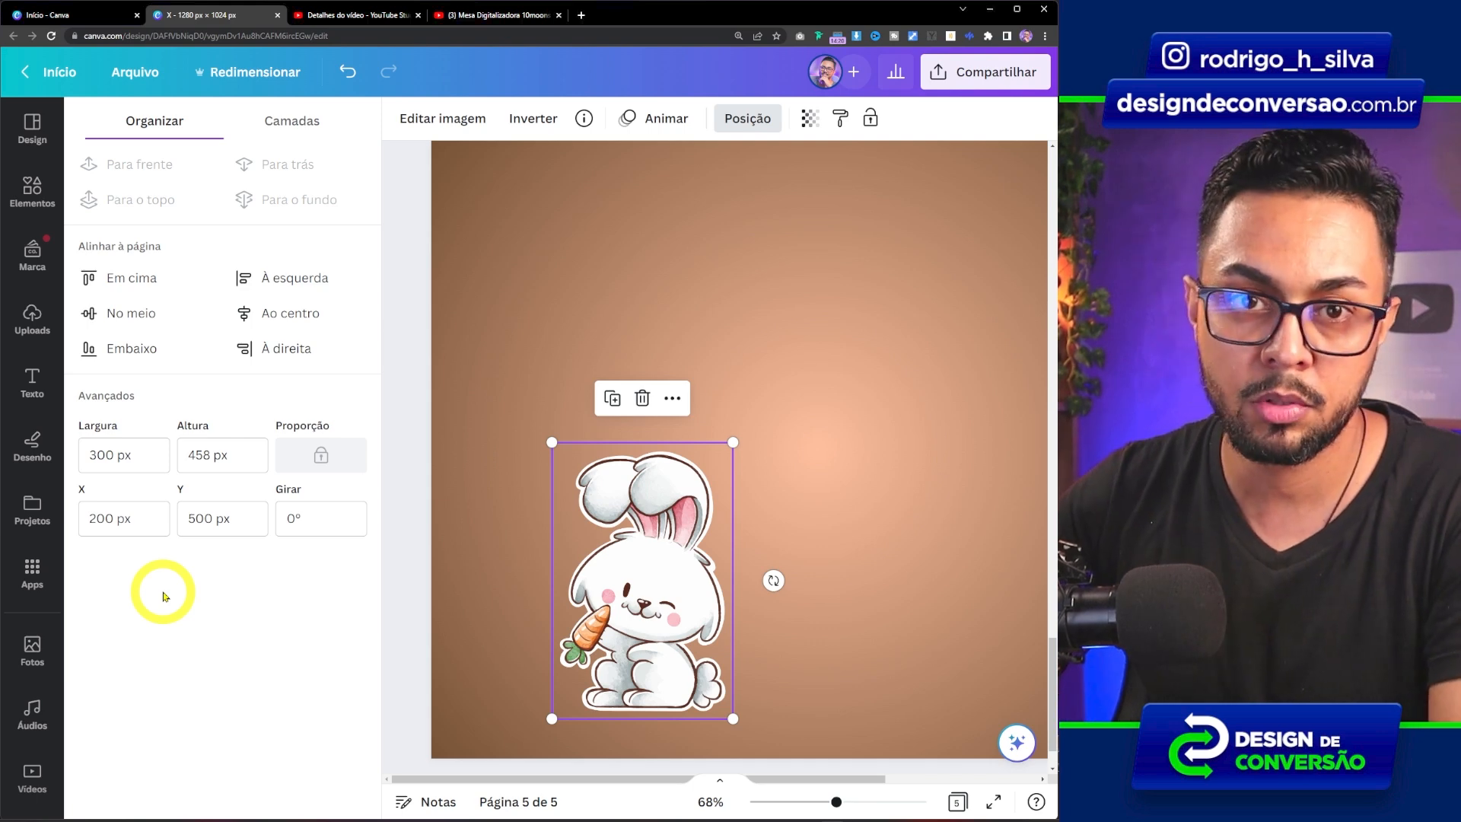
pyautogui.click(85, 462)
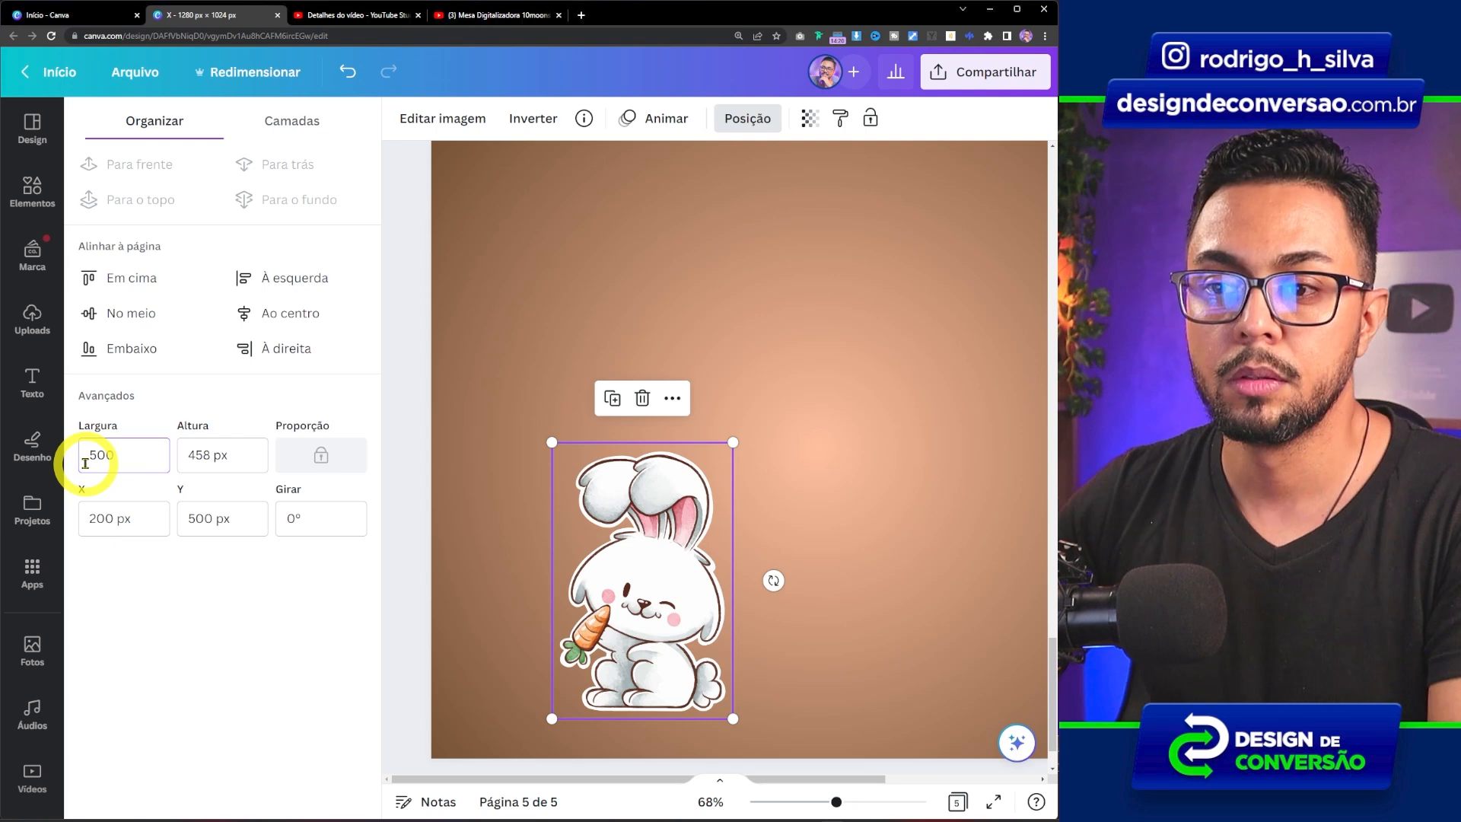
pyautogui.write('500')
pyautogui.press('Return')
pyautogui.moveTo(783, 369); pyautogui.dragTo(799, 222)
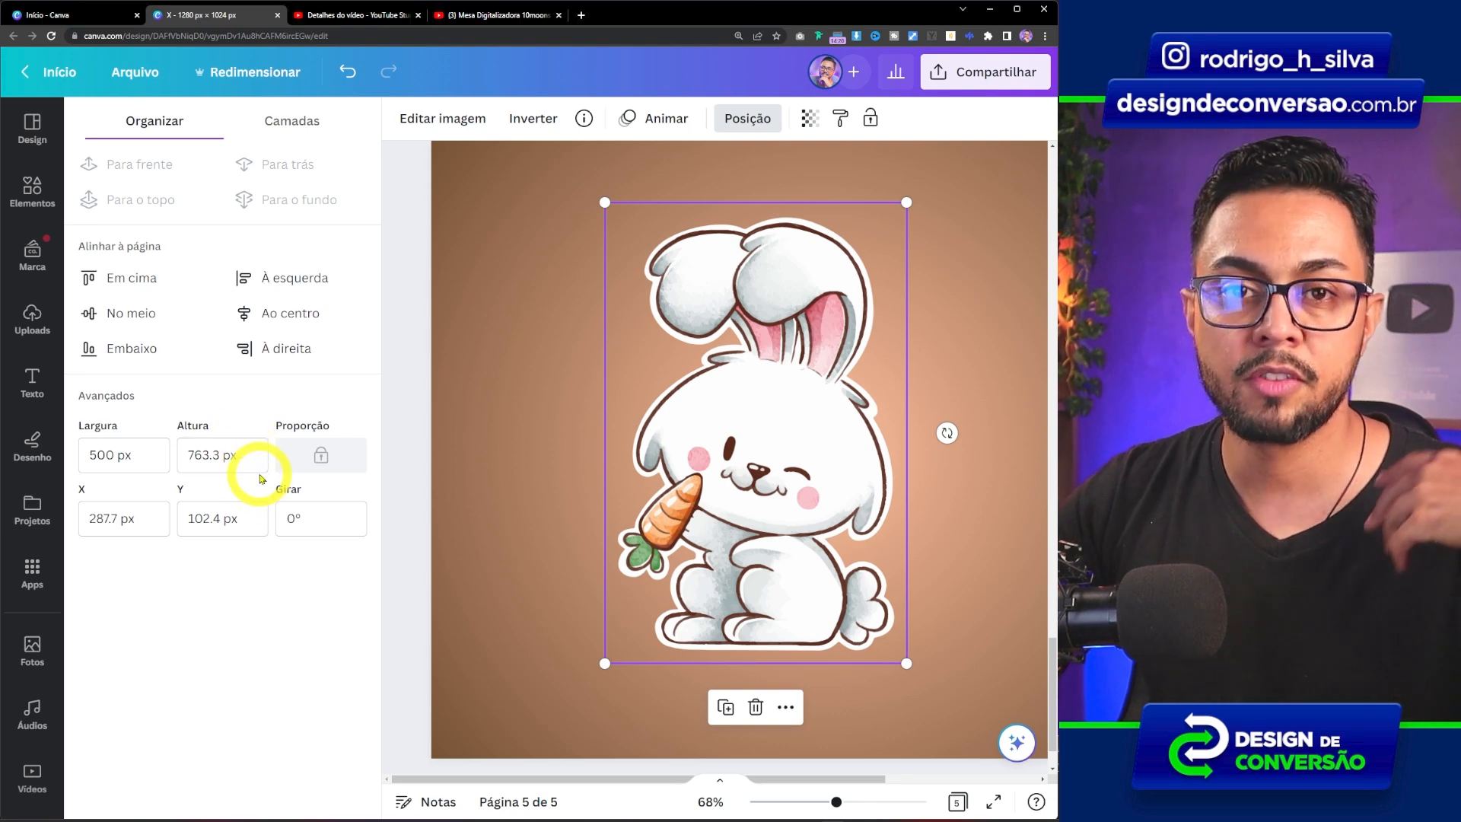
# Step: Set the bunny's height to 350 px and move it to about X 339 px, Y 266 px
pyautogui.click(246, 453)
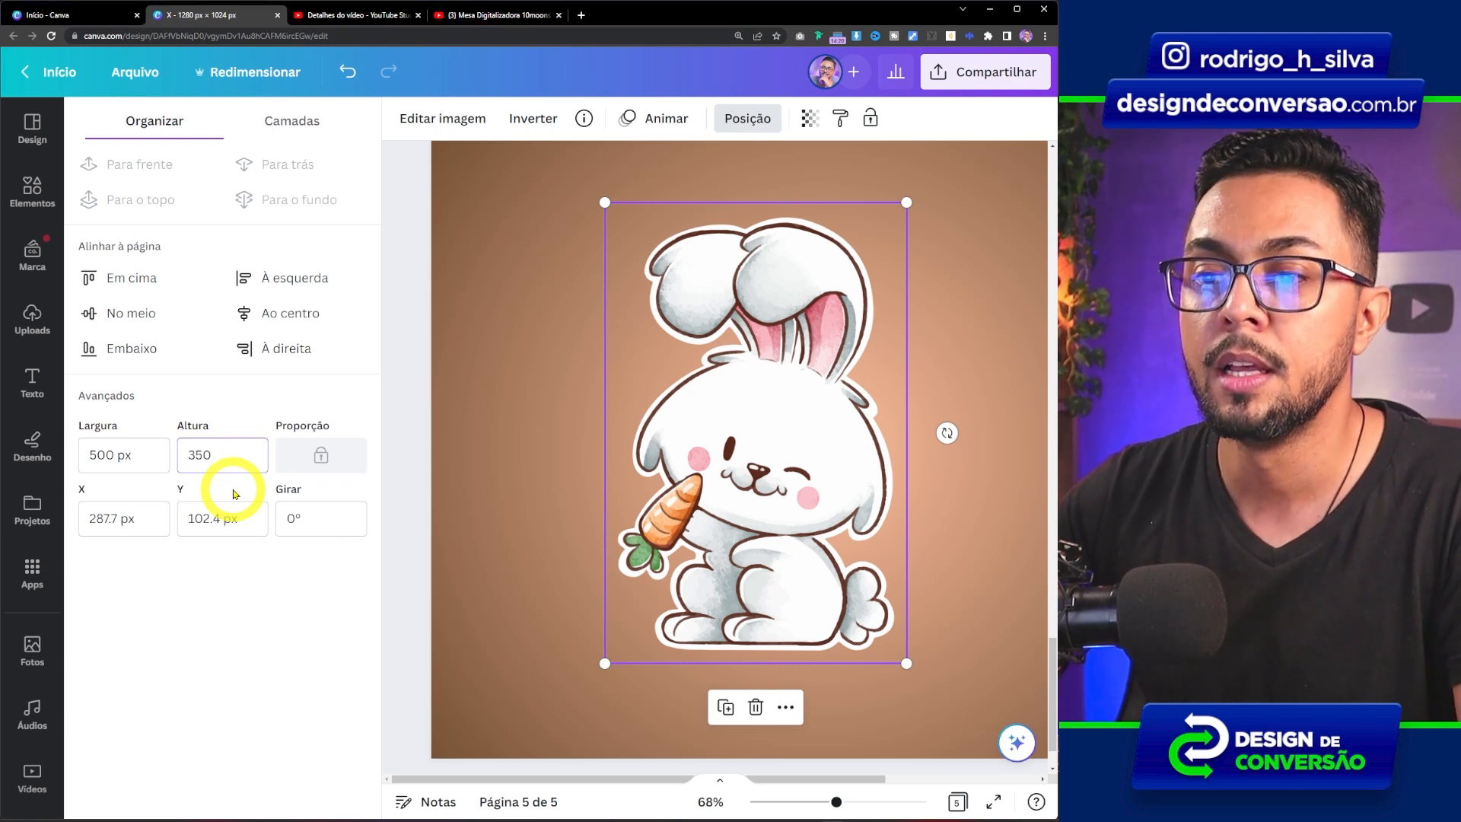
pyautogui.press('Return')
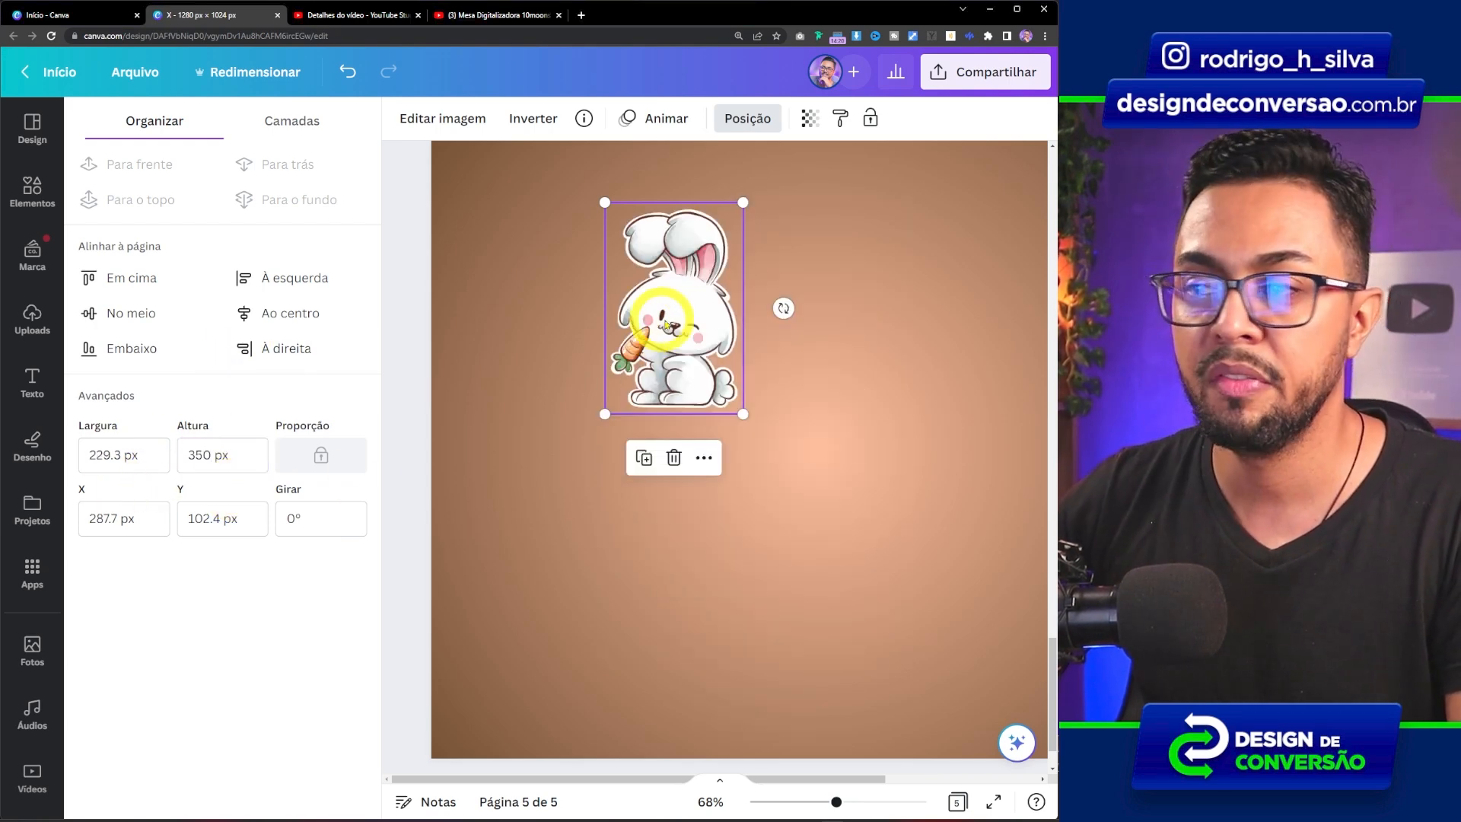
pyautogui.moveTo(652, 326); pyautogui.dragTo(696, 404)
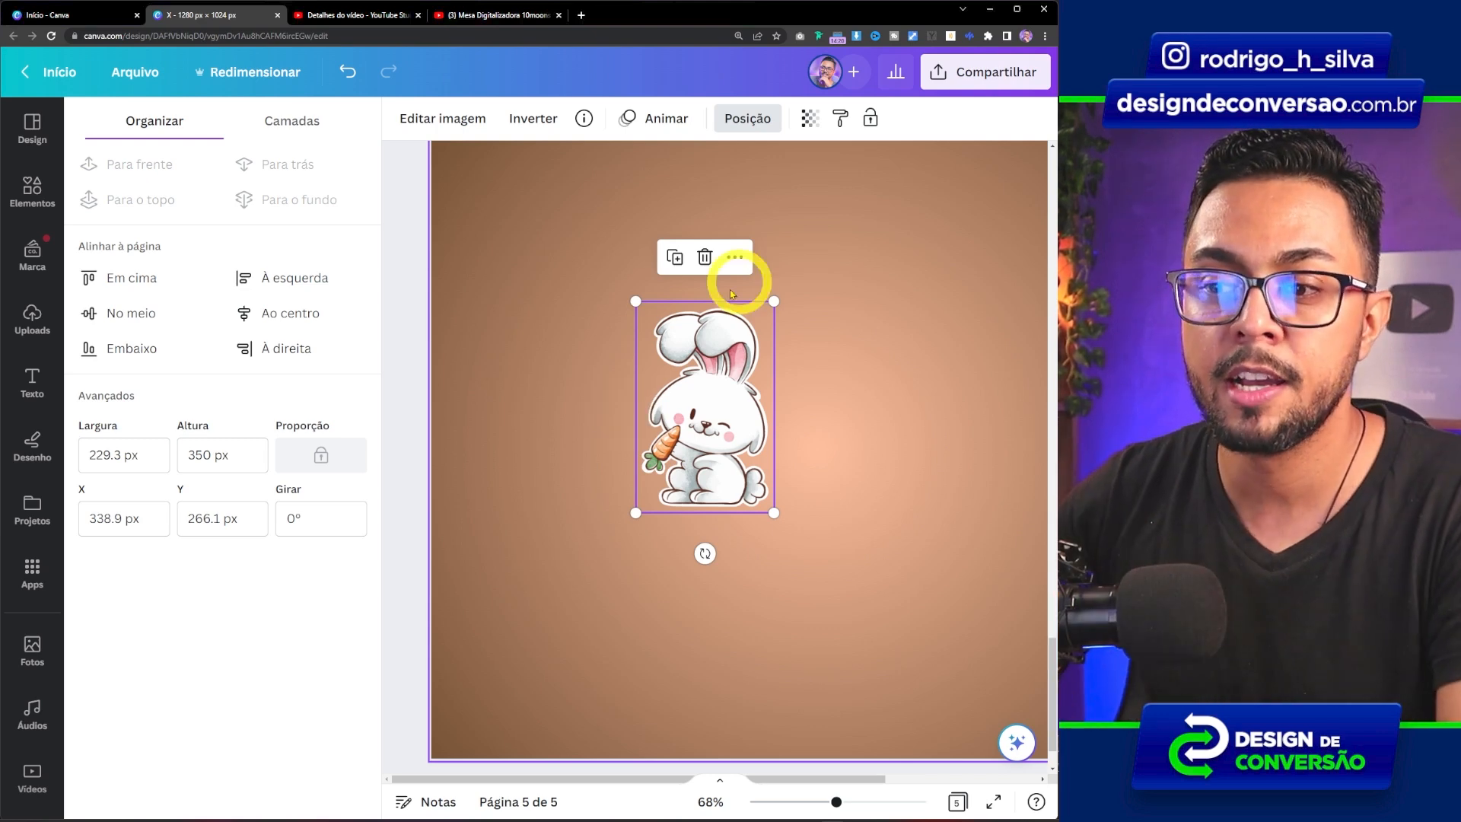
# Step: Rotate the bunny to exactly 45°
pyautogui.click(301, 514)
pyautogui.moveTo(313, 515); pyautogui.dragTo(260, 530)
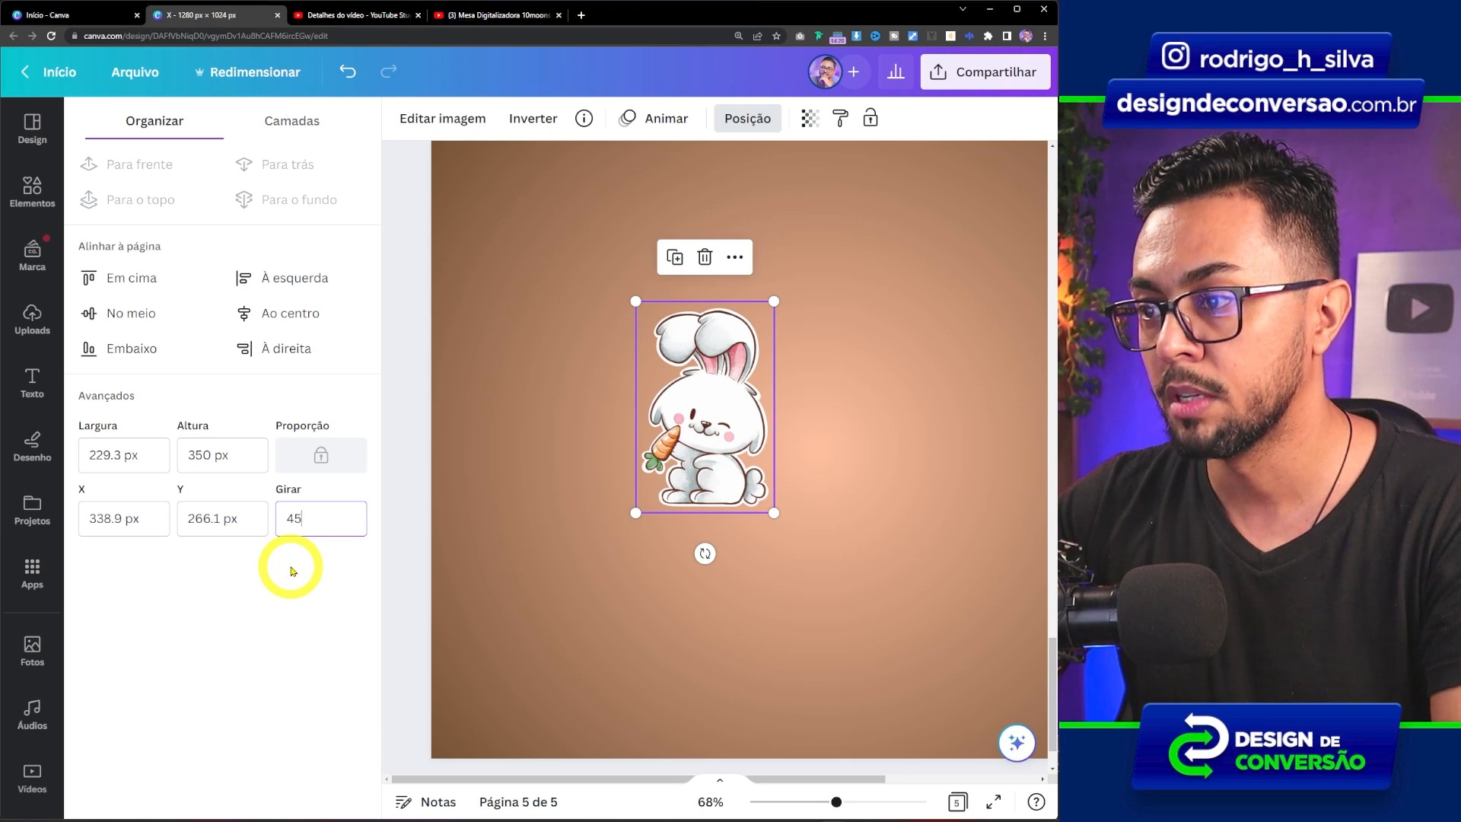
pyautogui.press('Return')
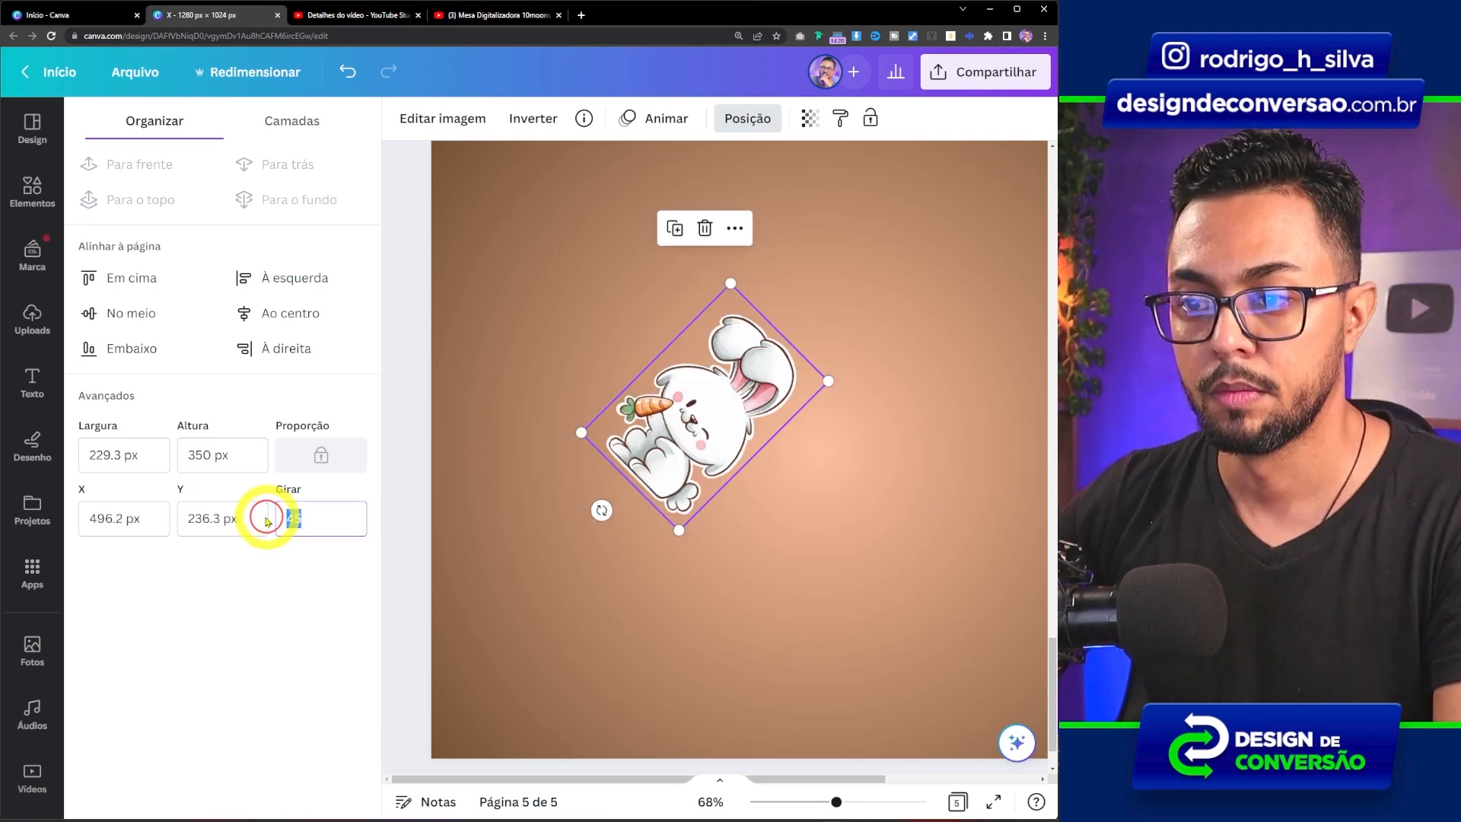
# Step: Reset the bunny's rotation to 0° and move it to about X 89 px, Y 314 px
pyautogui.moveTo(303, 518); pyautogui.dragTo(253, 516)
pyautogui.write('0')
pyautogui.press('Return')
pyautogui.moveTo(725, 433); pyautogui.dragTo(579, 432)
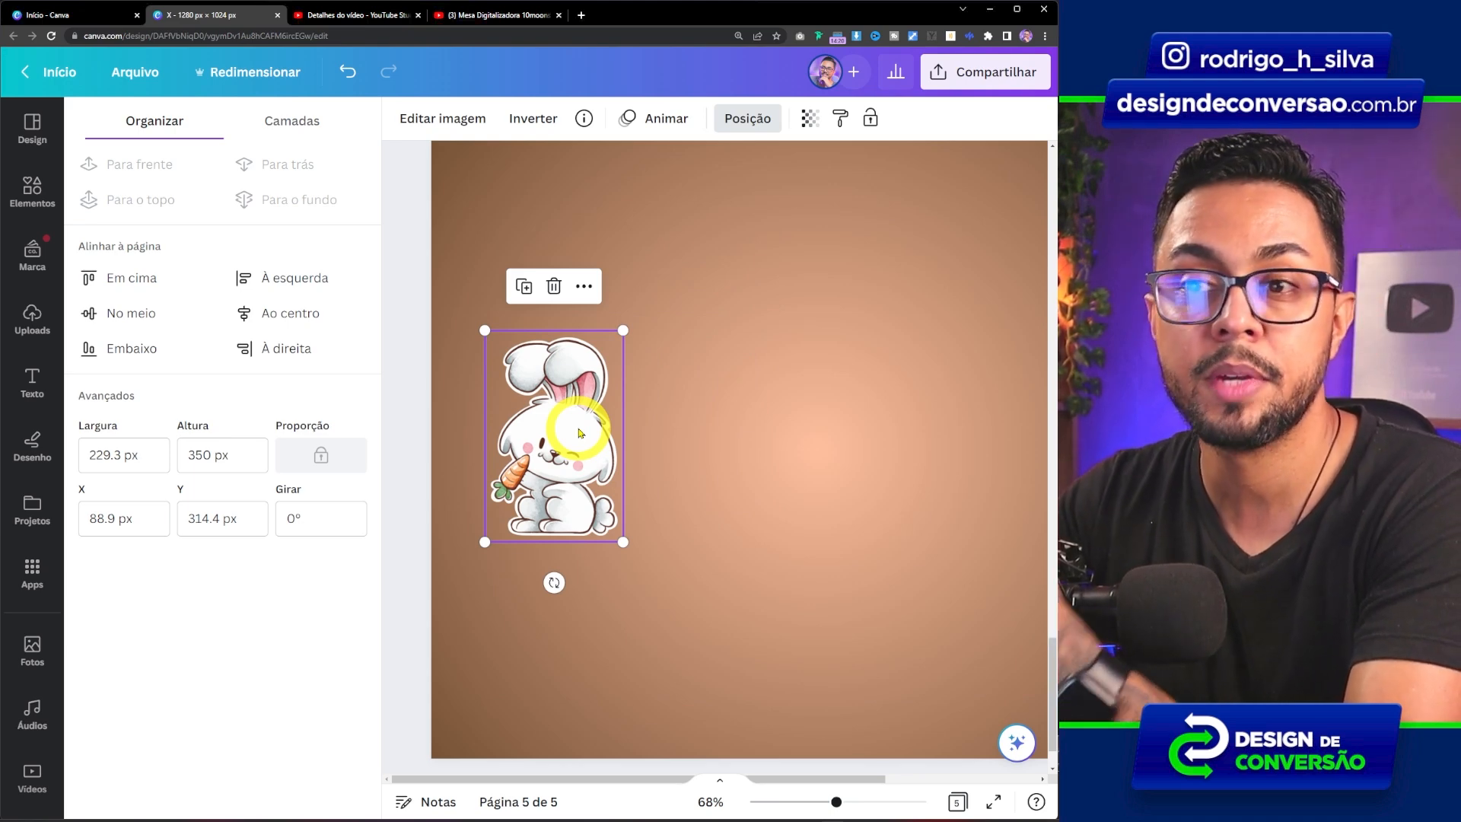
# Step: Add a square shape to the page and fill it with the light green solid colour
pyautogui.click(38, 198)
pyautogui.click(38, 198)
pyautogui.click(87, 398)
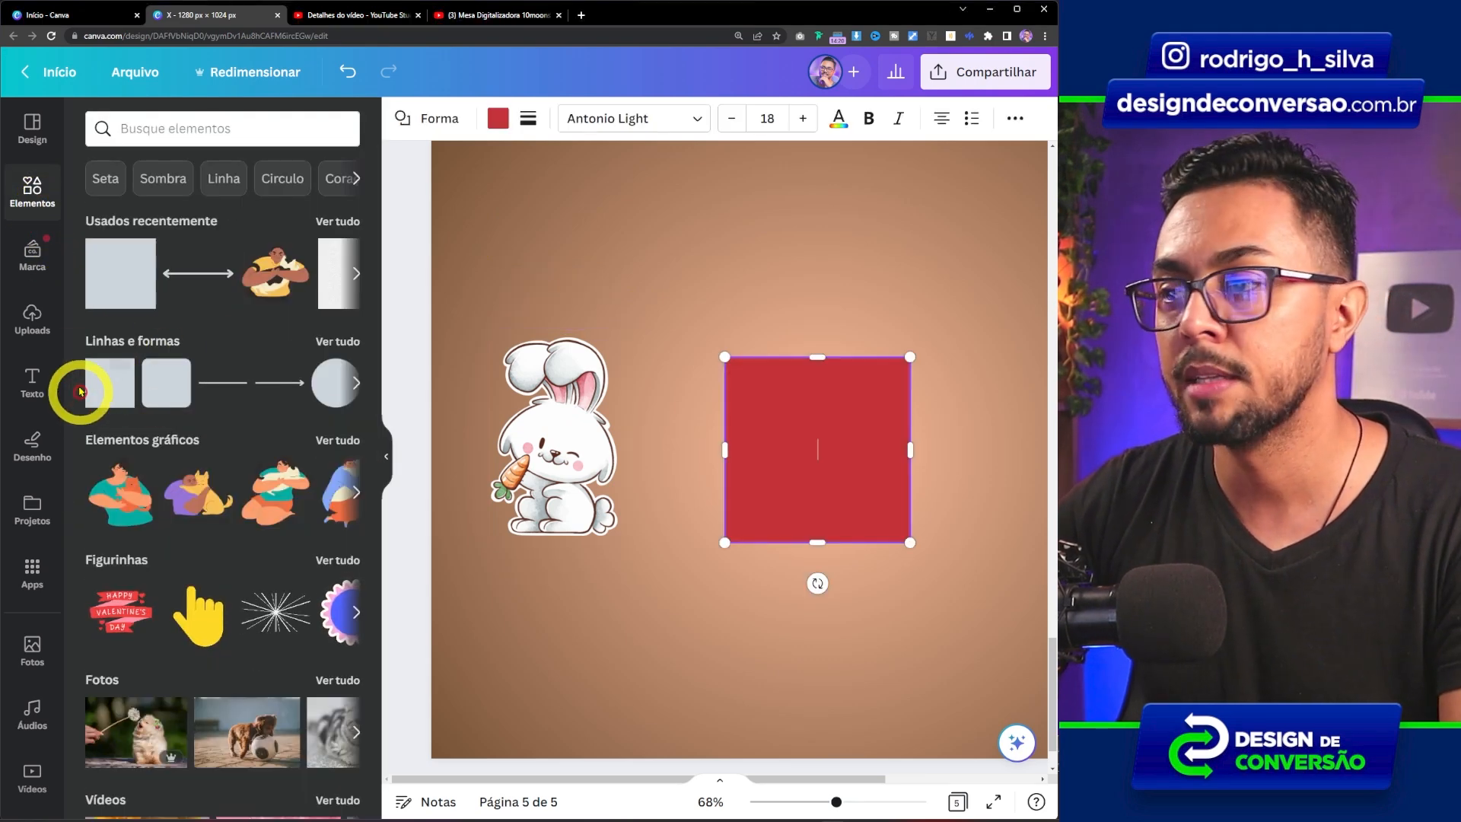
pyautogui.click(498, 118)
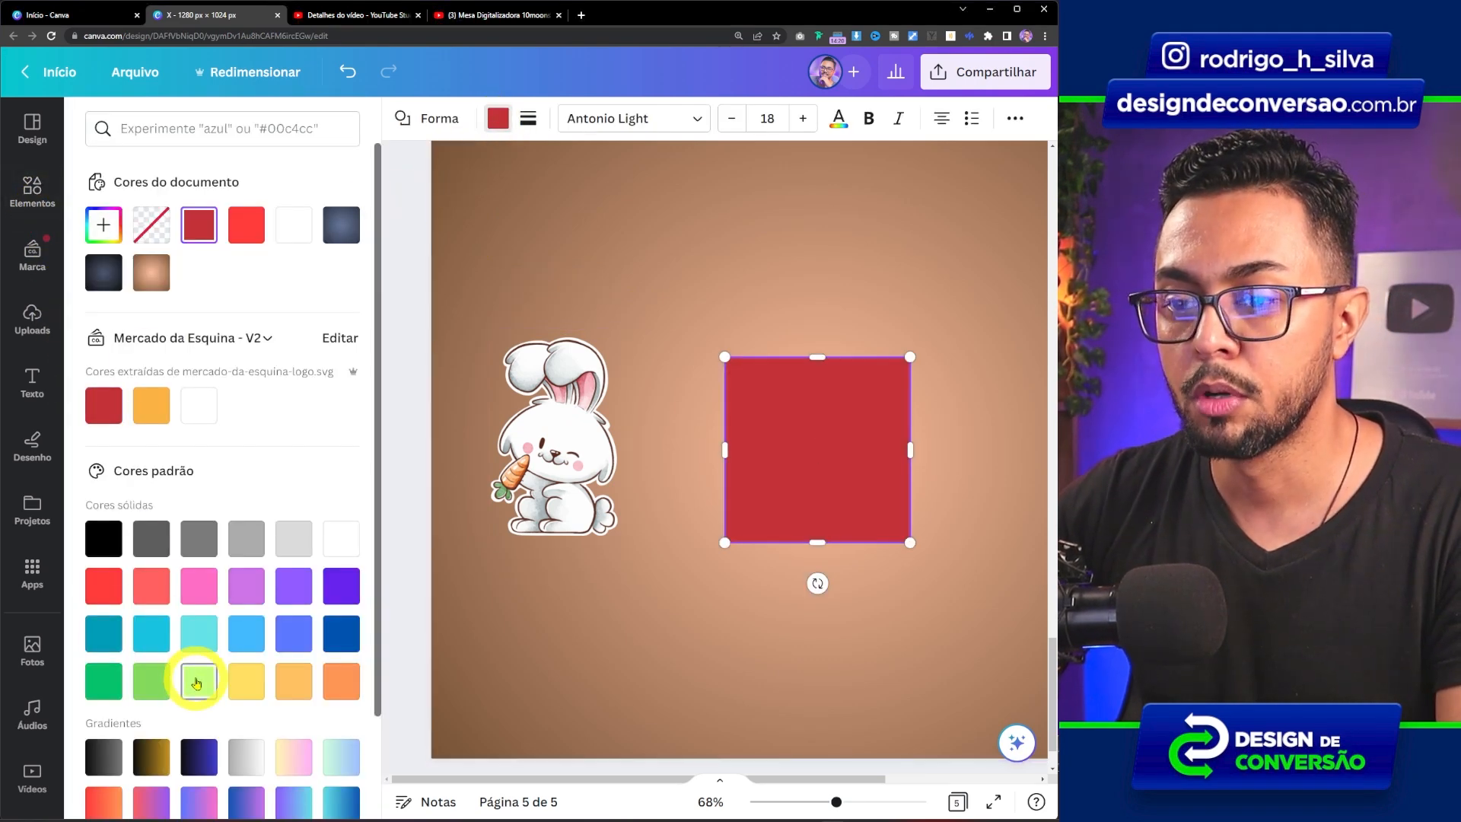
pyautogui.click(197, 682)
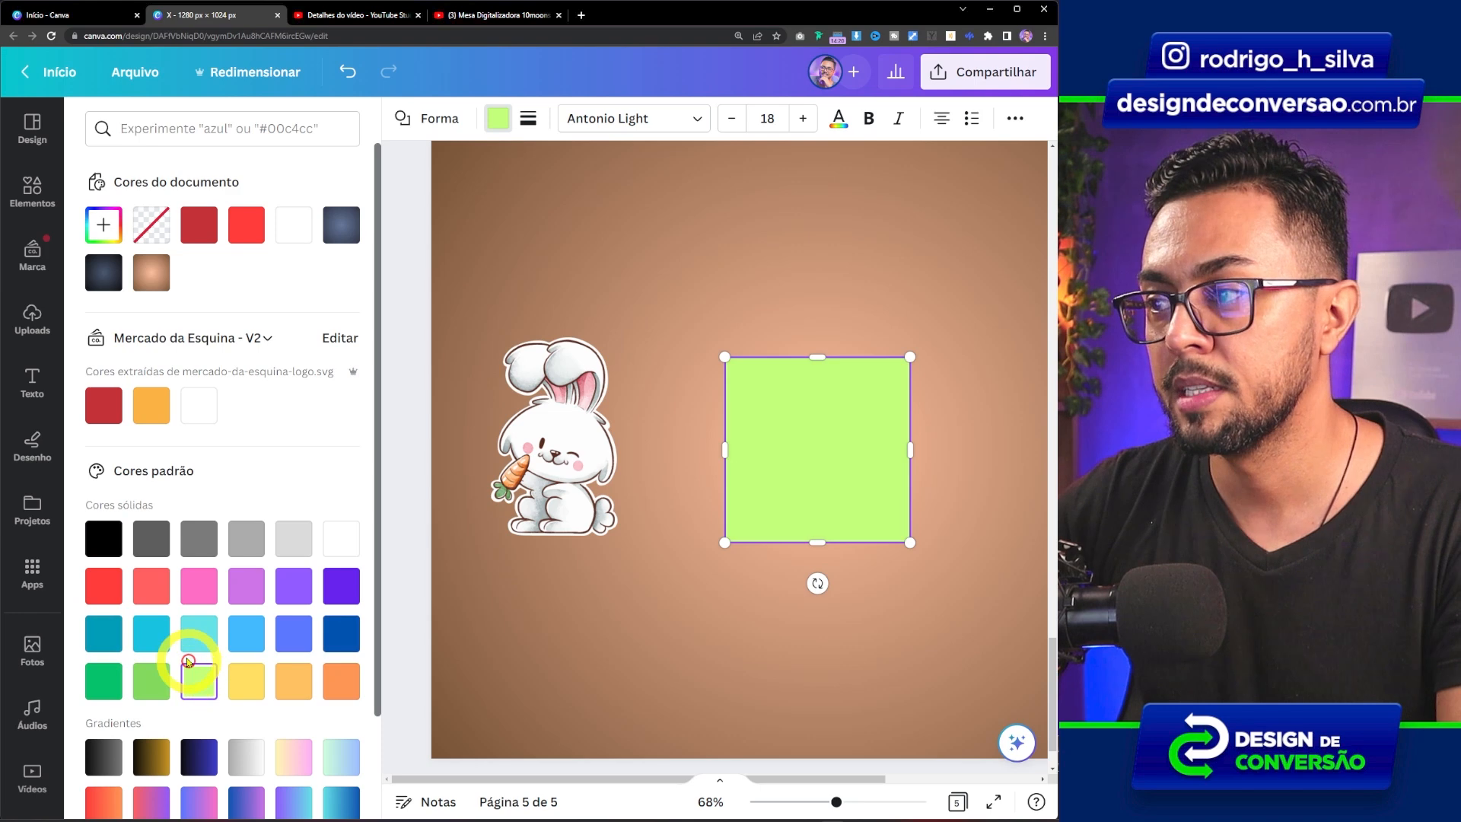
# Step: Resize the green square to 500 px wide by 250 px high and move it to about X 412 px, Y 414 px
pyautogui.click(1017, 122)
pyautogui.click(874, 164)
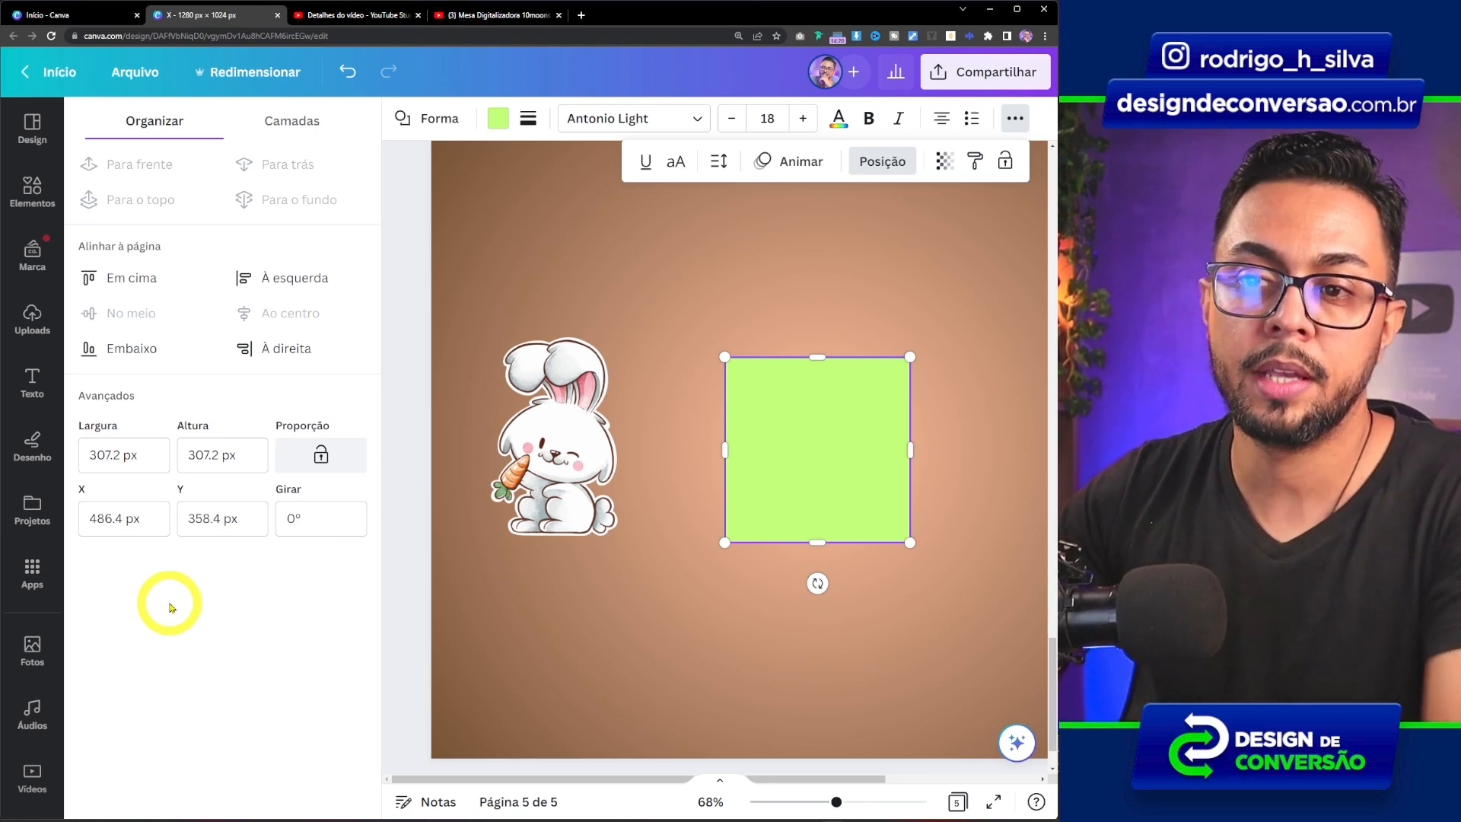
pyautogui.moveTo(131, 455); pyautogui.dragTo(73, 466)
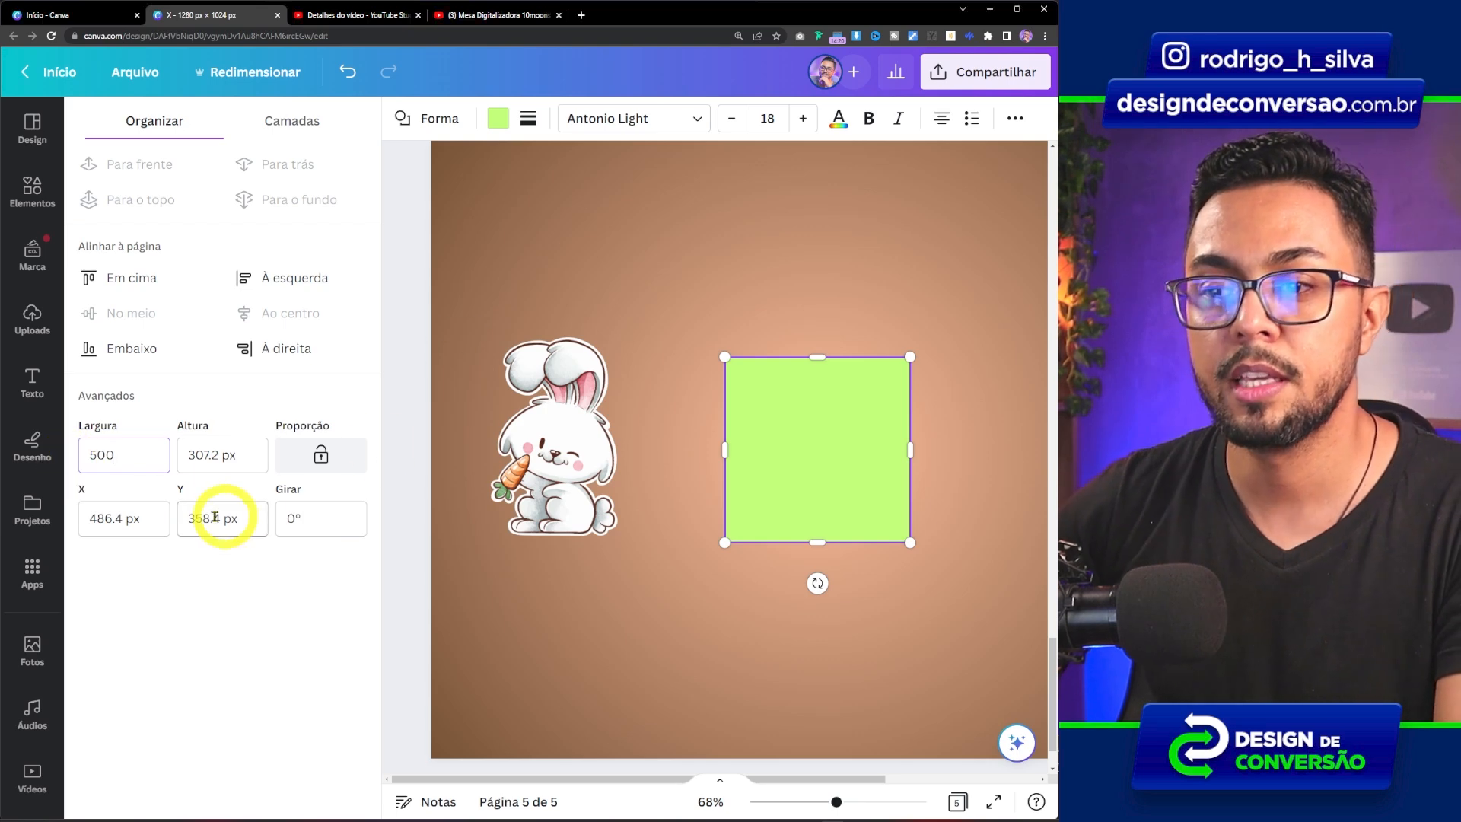
pyautogui.click(228, 455)
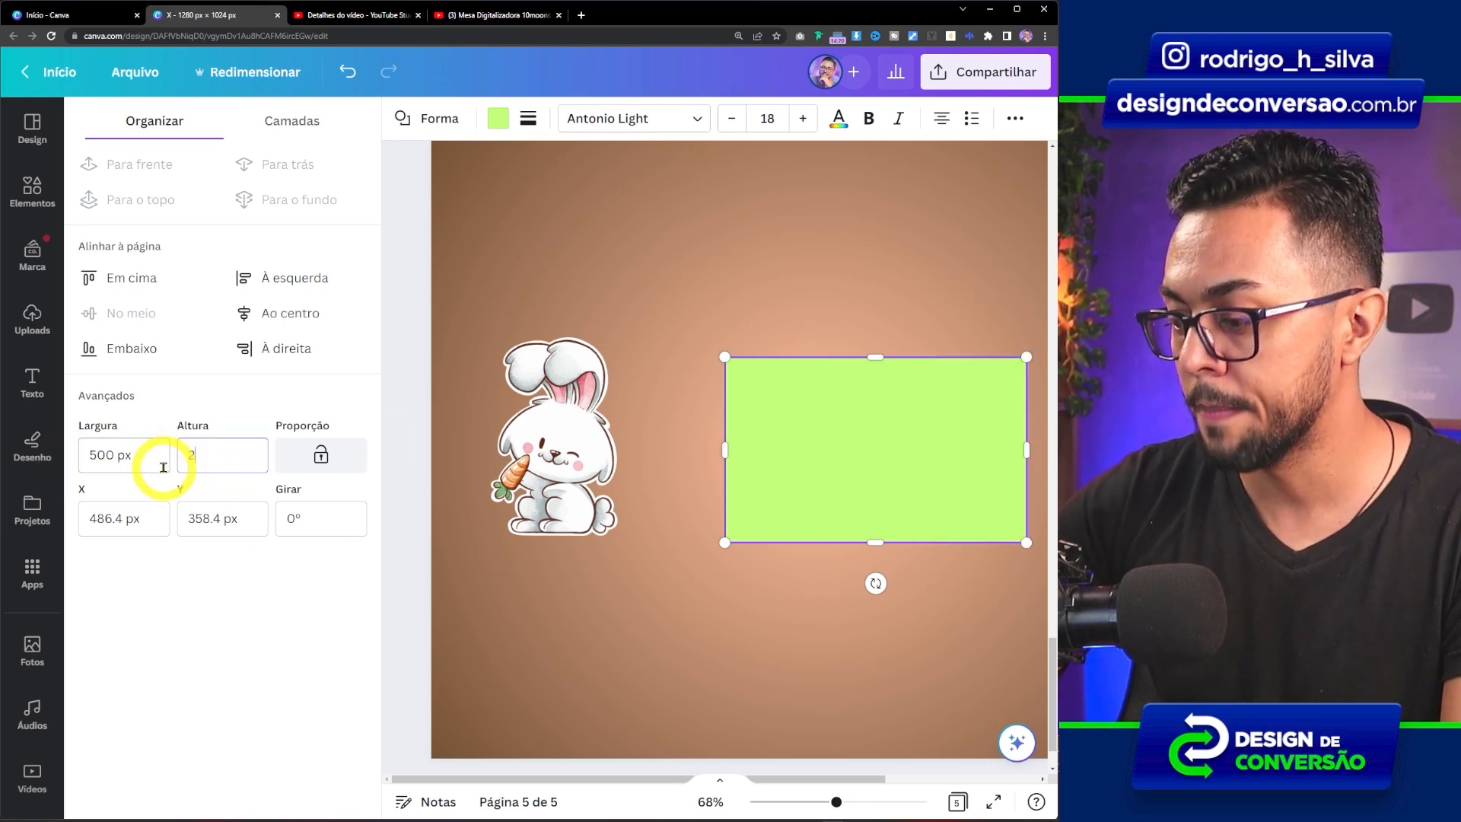
pyautogui.write('250')
pyautogui.press('Return')
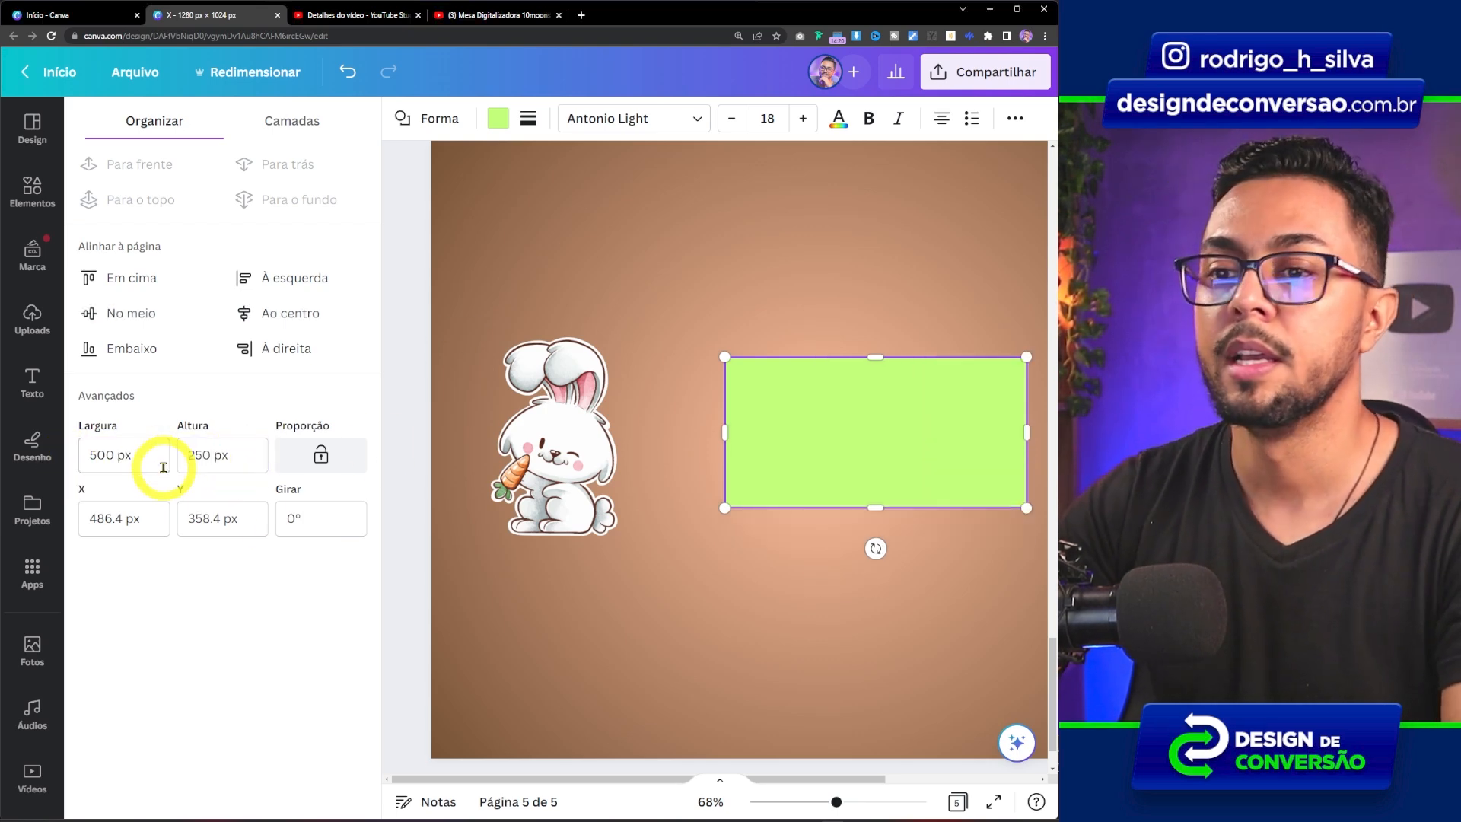
pyautogui.moveTo(835, 404); pyautogui.dragTo(787, 436)
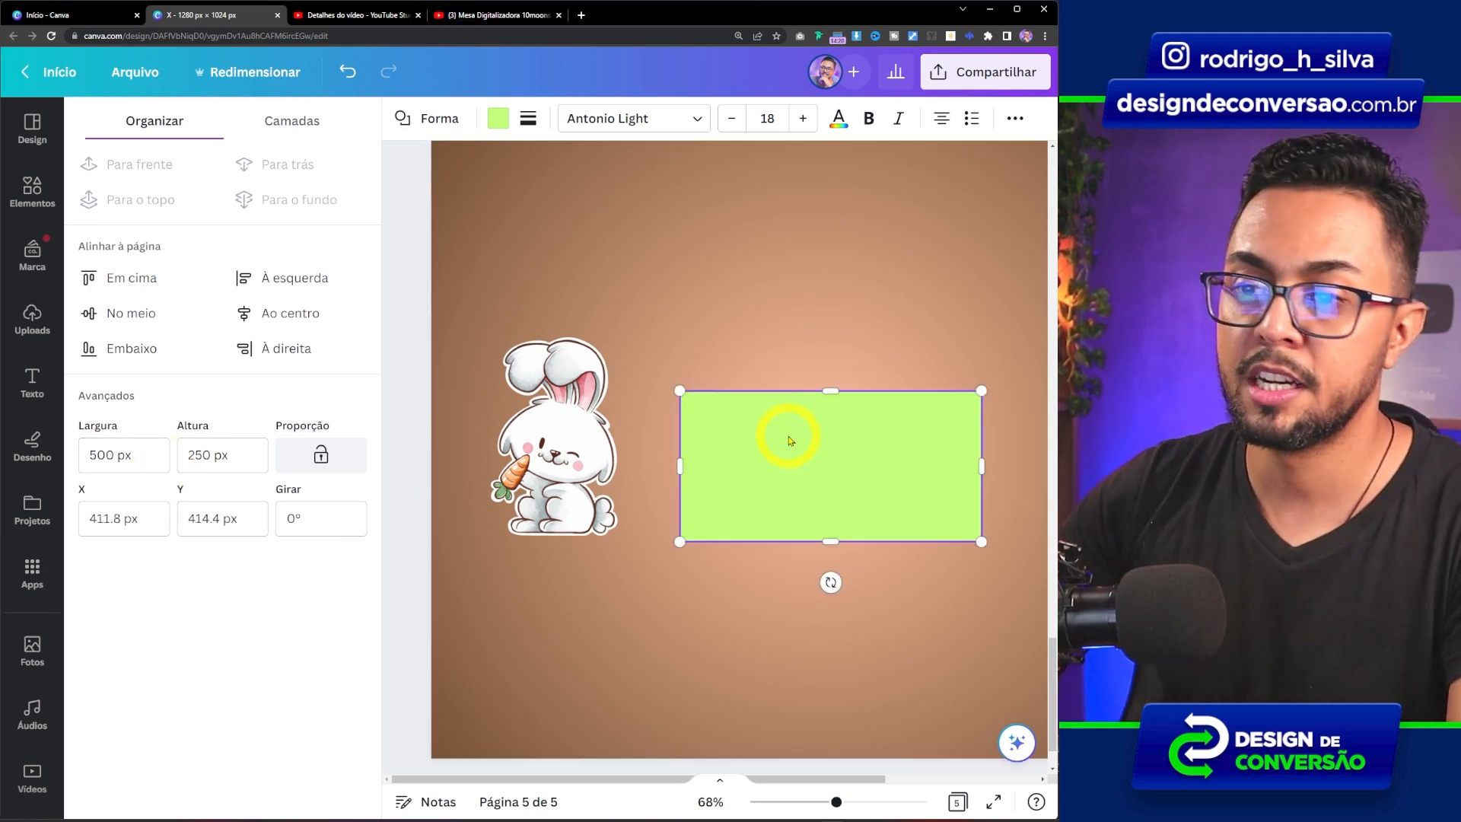
# Step: Rotate the green rectangle to 45° and set its rotation back to 0°
pyautogui.click(317, 517)
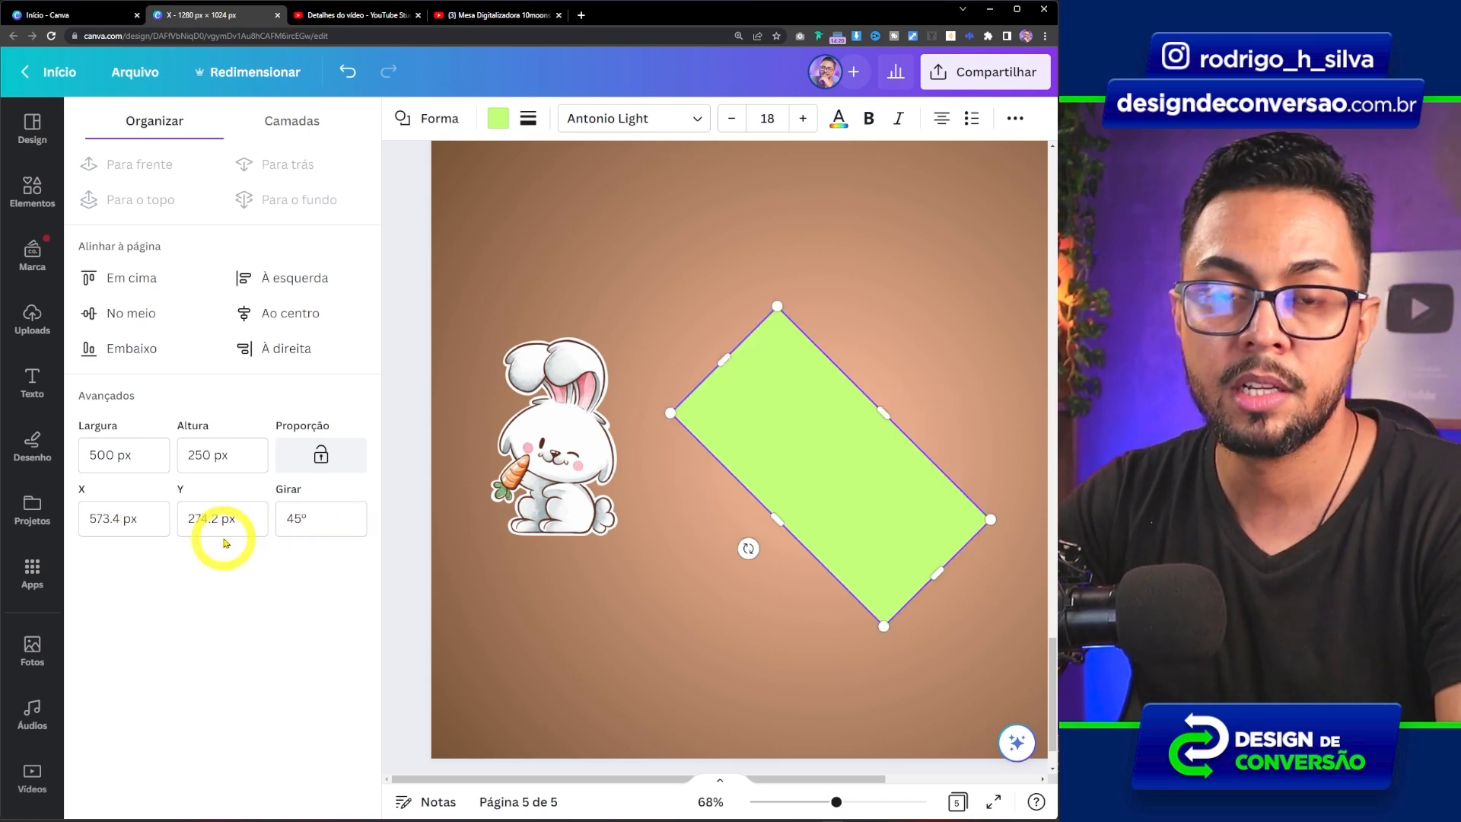
pyautogui.press('Tab')
pyautogui.write('0')
pyautogui.press('Return')
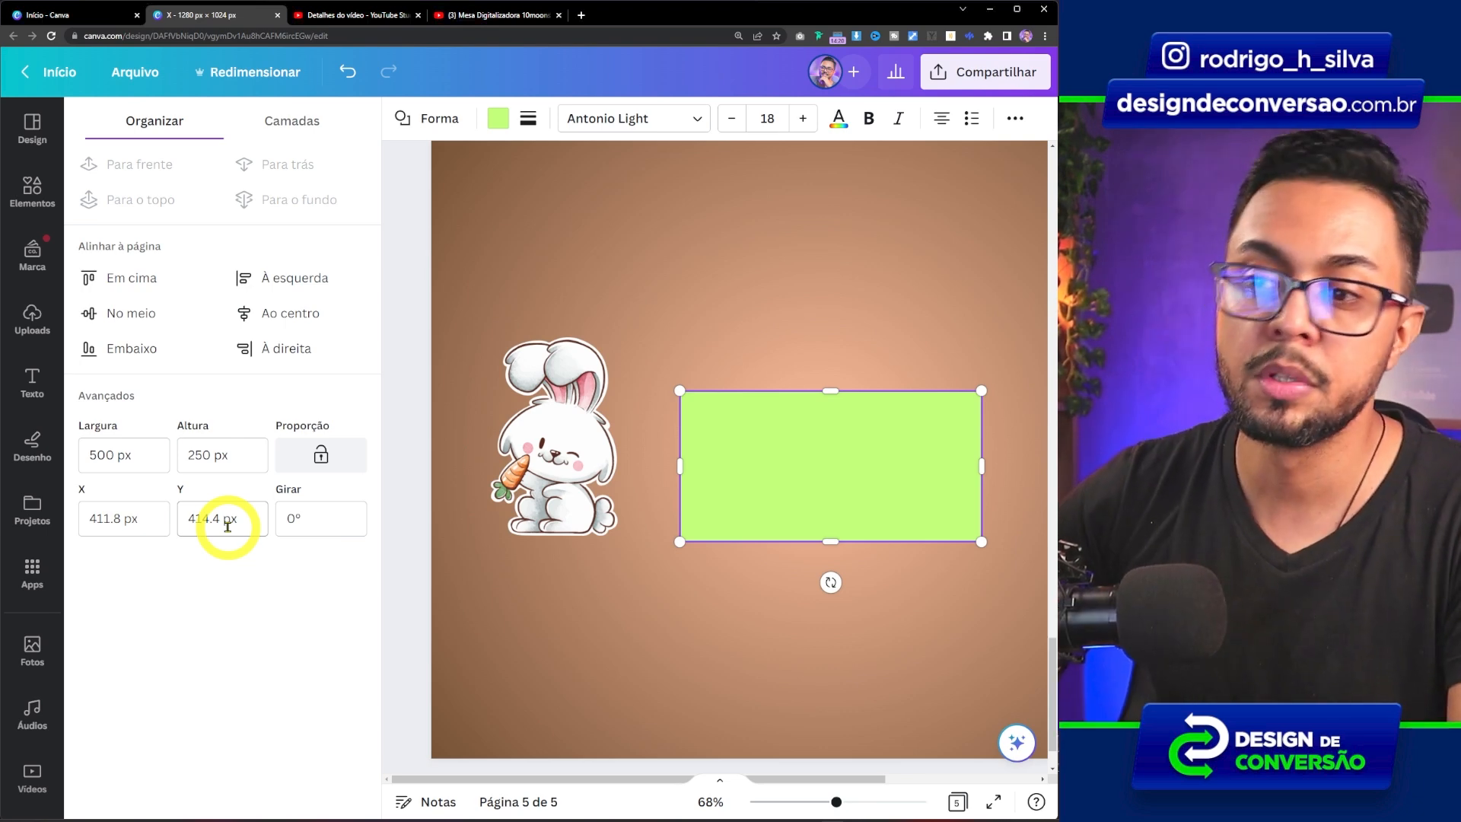
# Step: Lock the green rectangle's proportions and set its width to 750 px
pyautogui.click(323, 452)
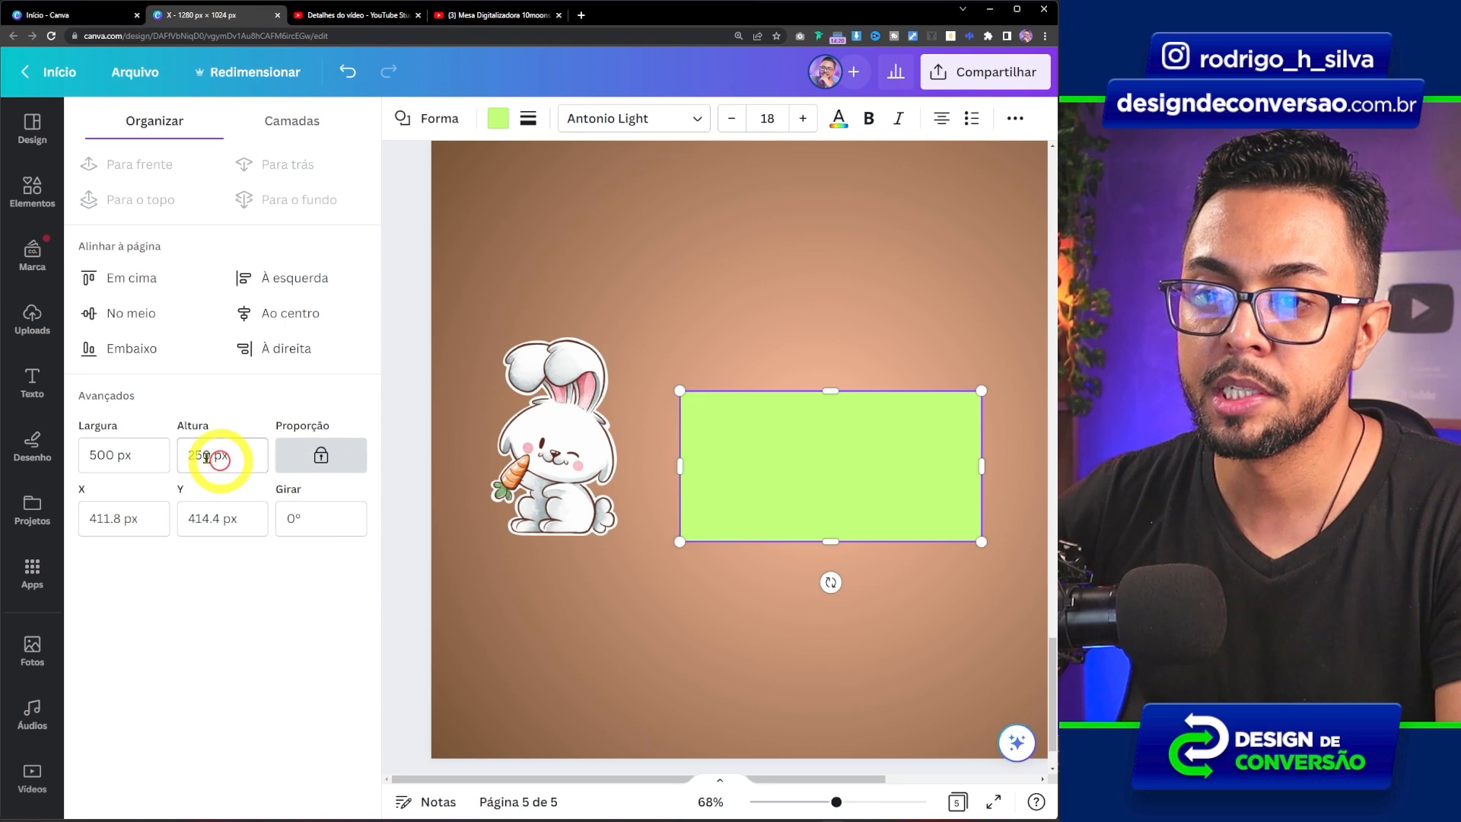
pyautogui.click(145, 457)
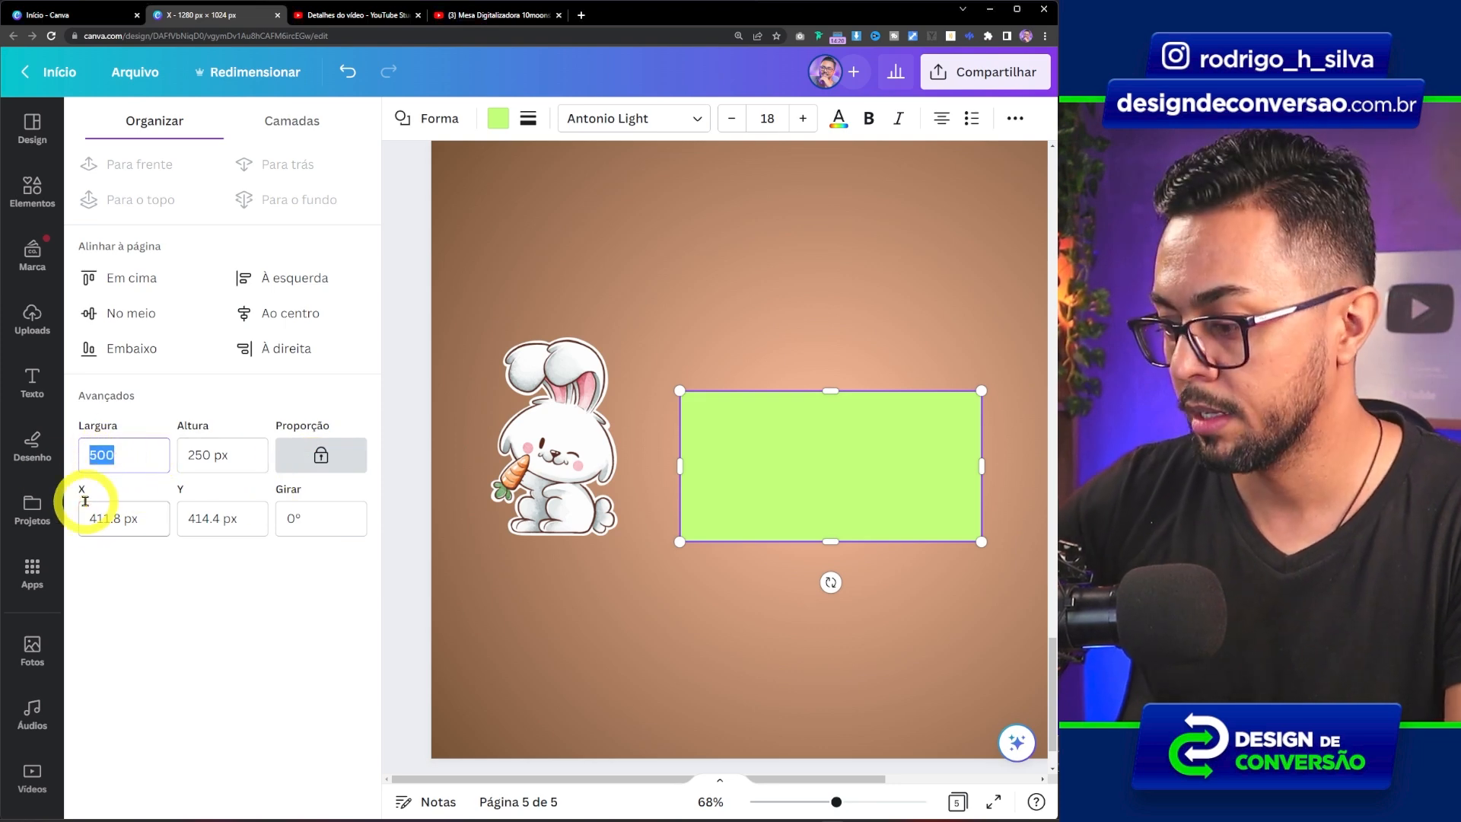
pyautogui.press('Return')
# Step: Reposition the green rectangle on the page, partly over the bunny, and delete it
pyautogui.moveTo(799, 430); pyautogui.dragTo(695, 374)
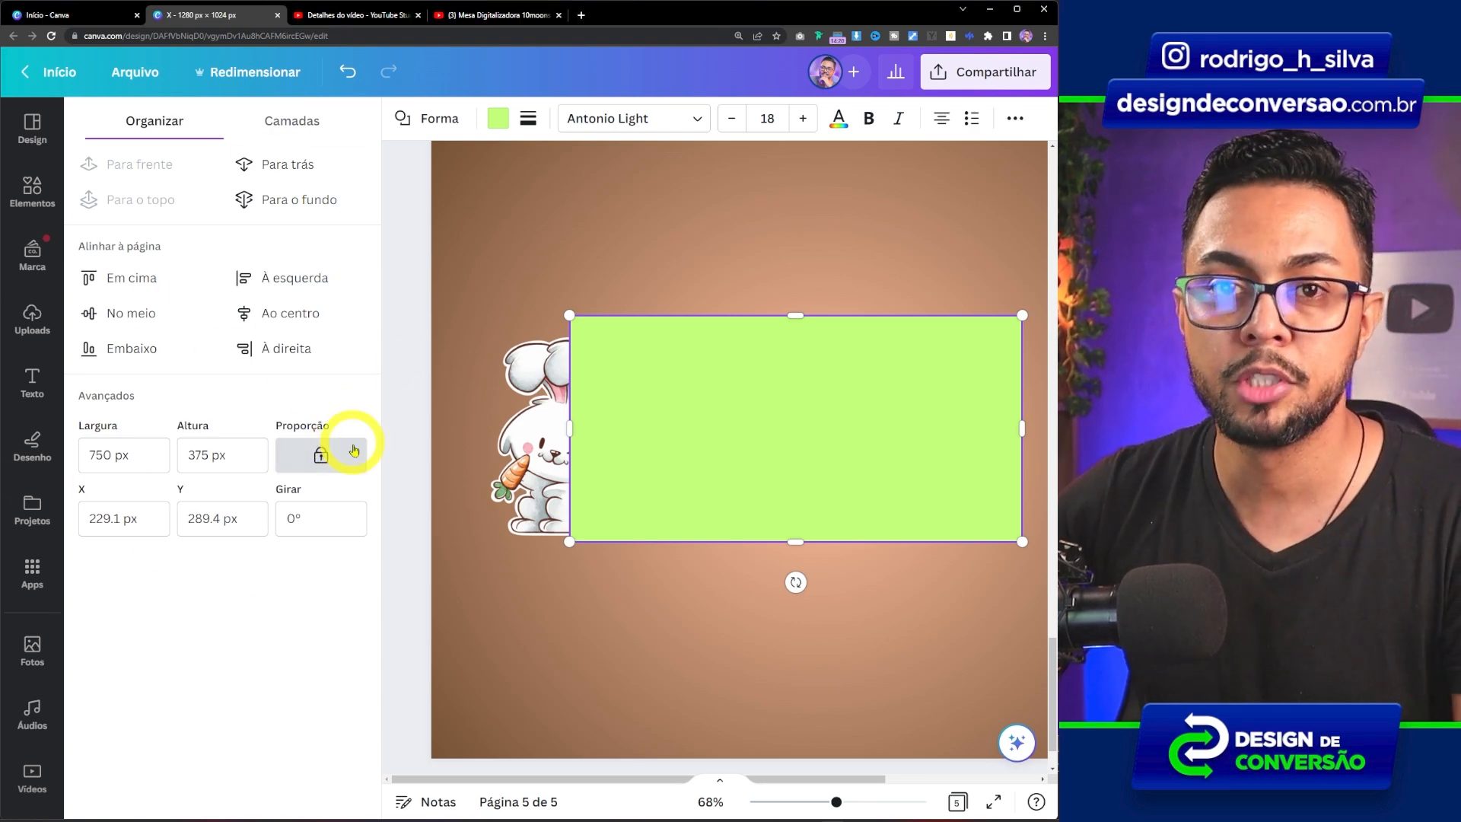
pyautogui.moveTo(795, 315); pyautogui.dragTo(761, 355)
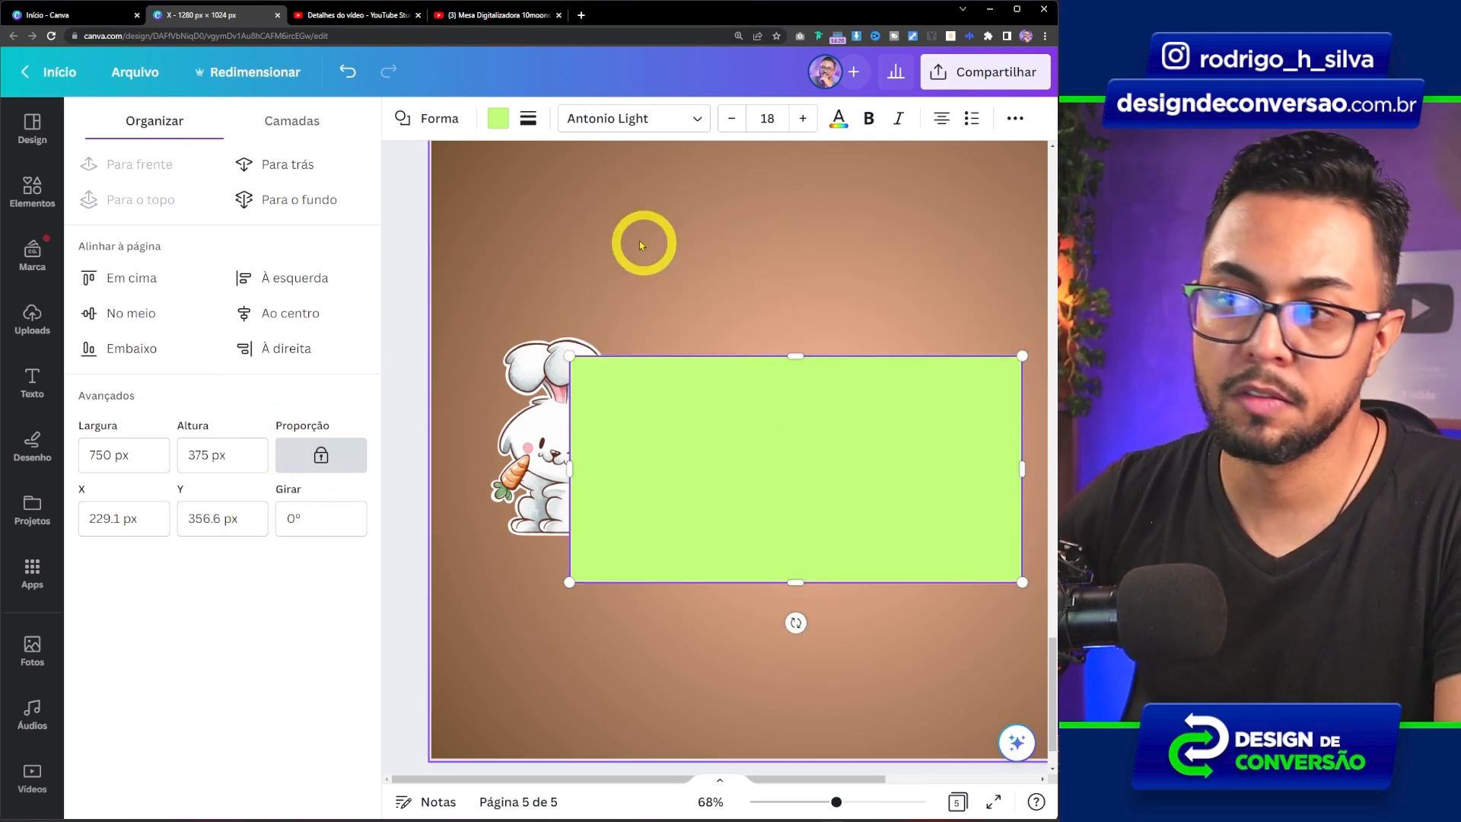
pyautogui.moveTo(635, 418); pyautogui.dragTo(685, 296)
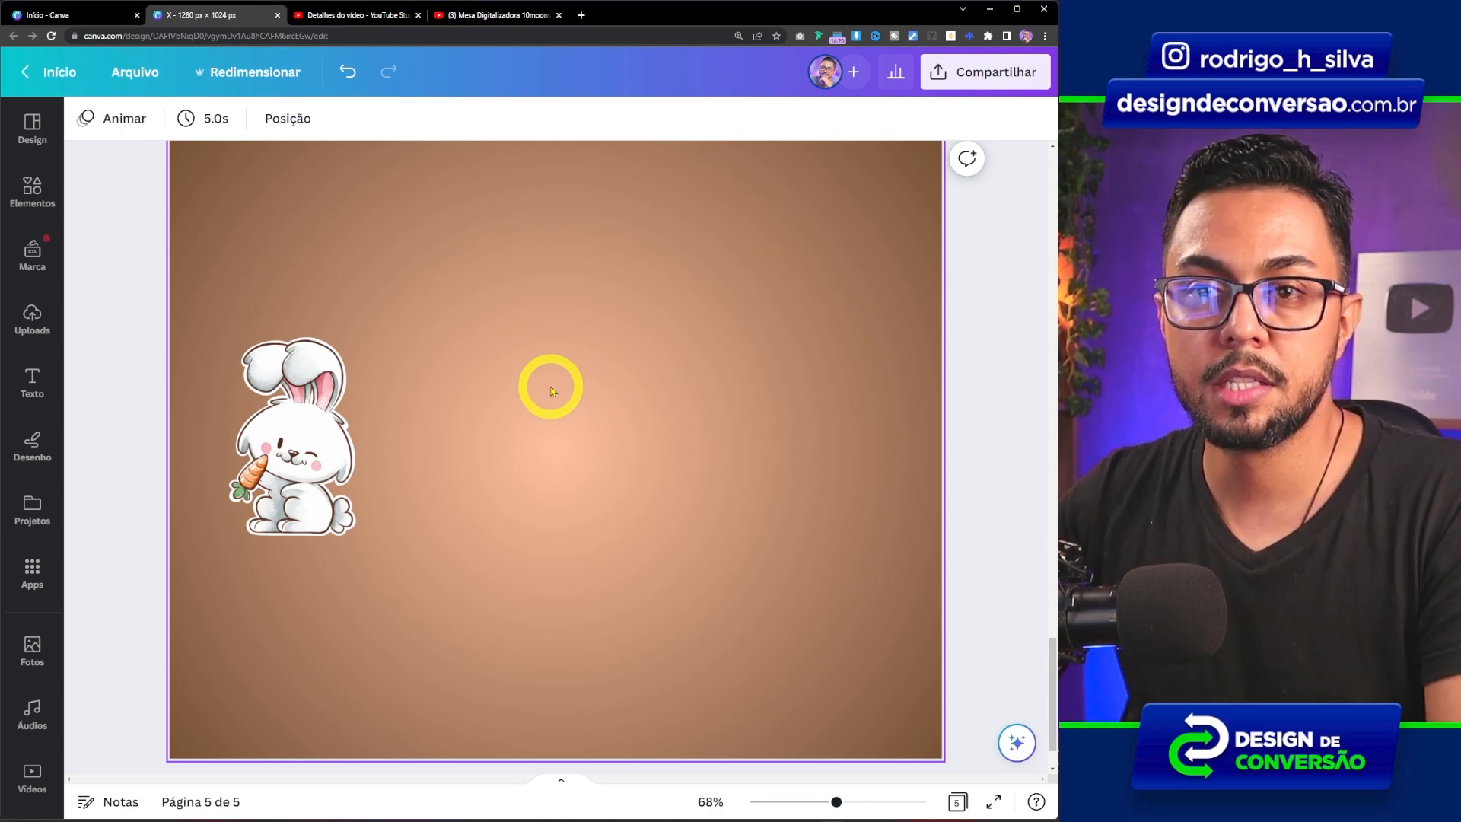
# Step: Show the rulers and guides around the design page
pyautogui.click(140, 76)
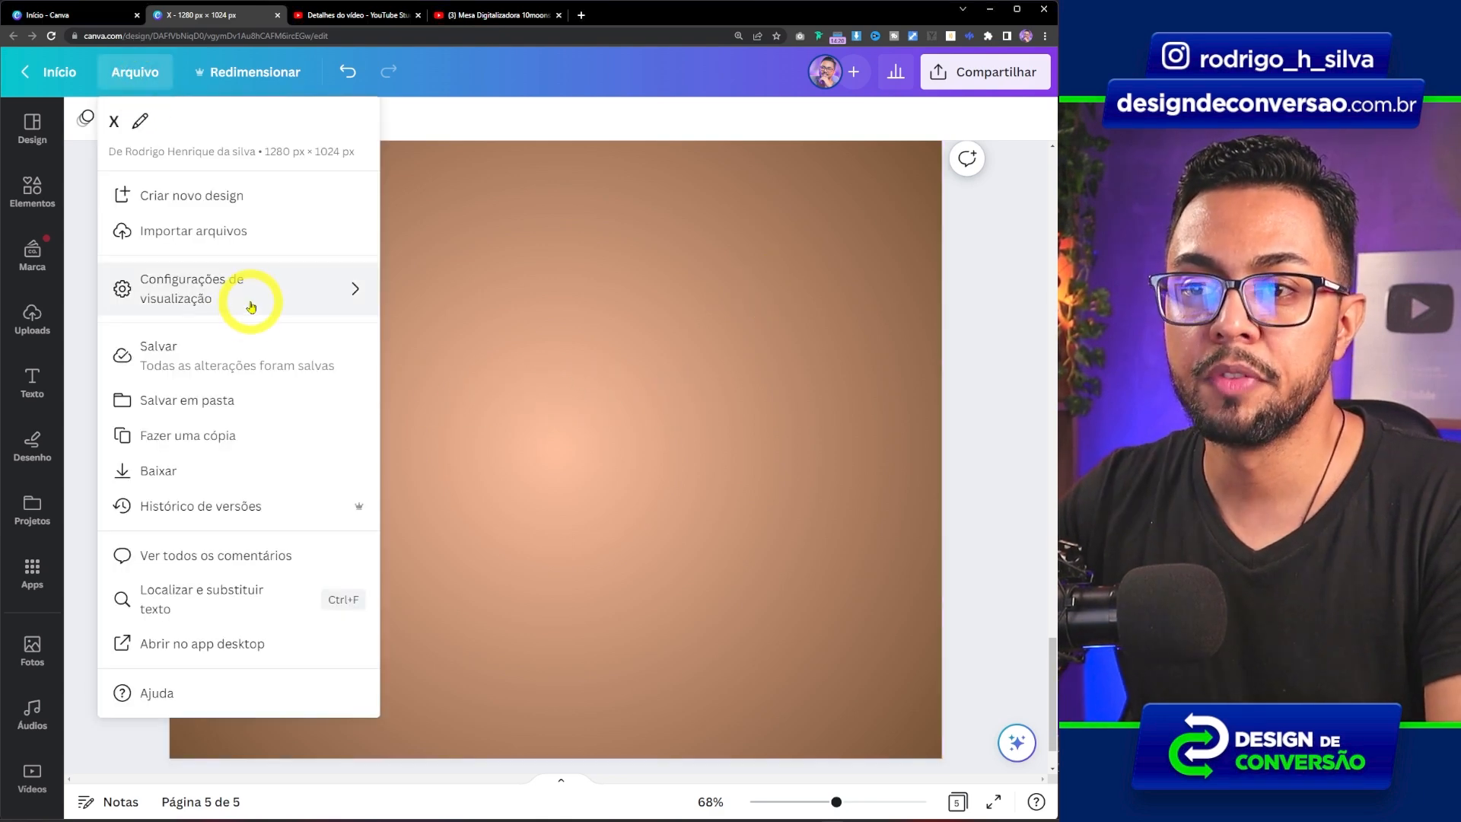
pyautogui.moveTo(255, 302)
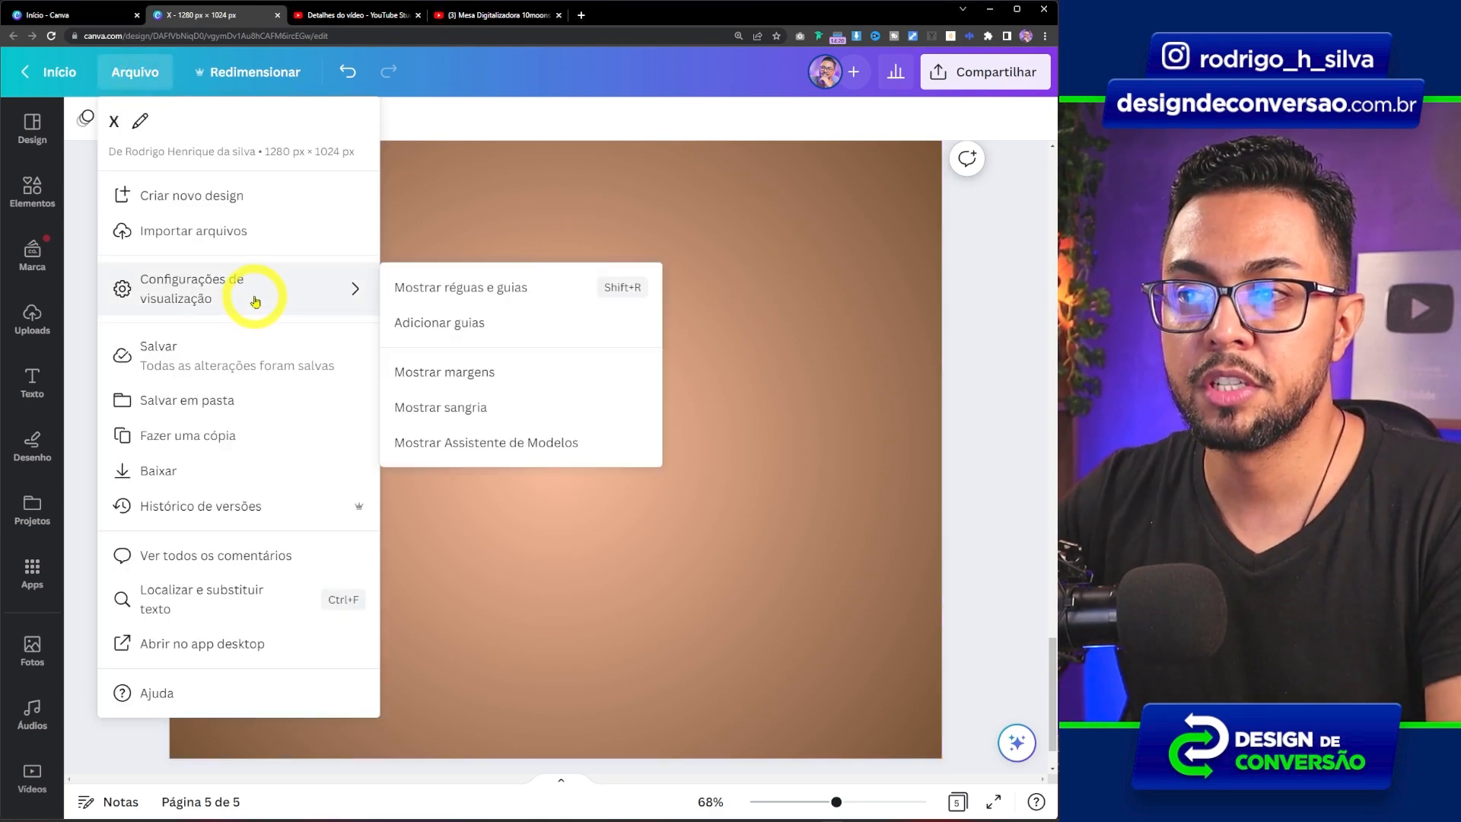
pyautogui.click(482, 287)
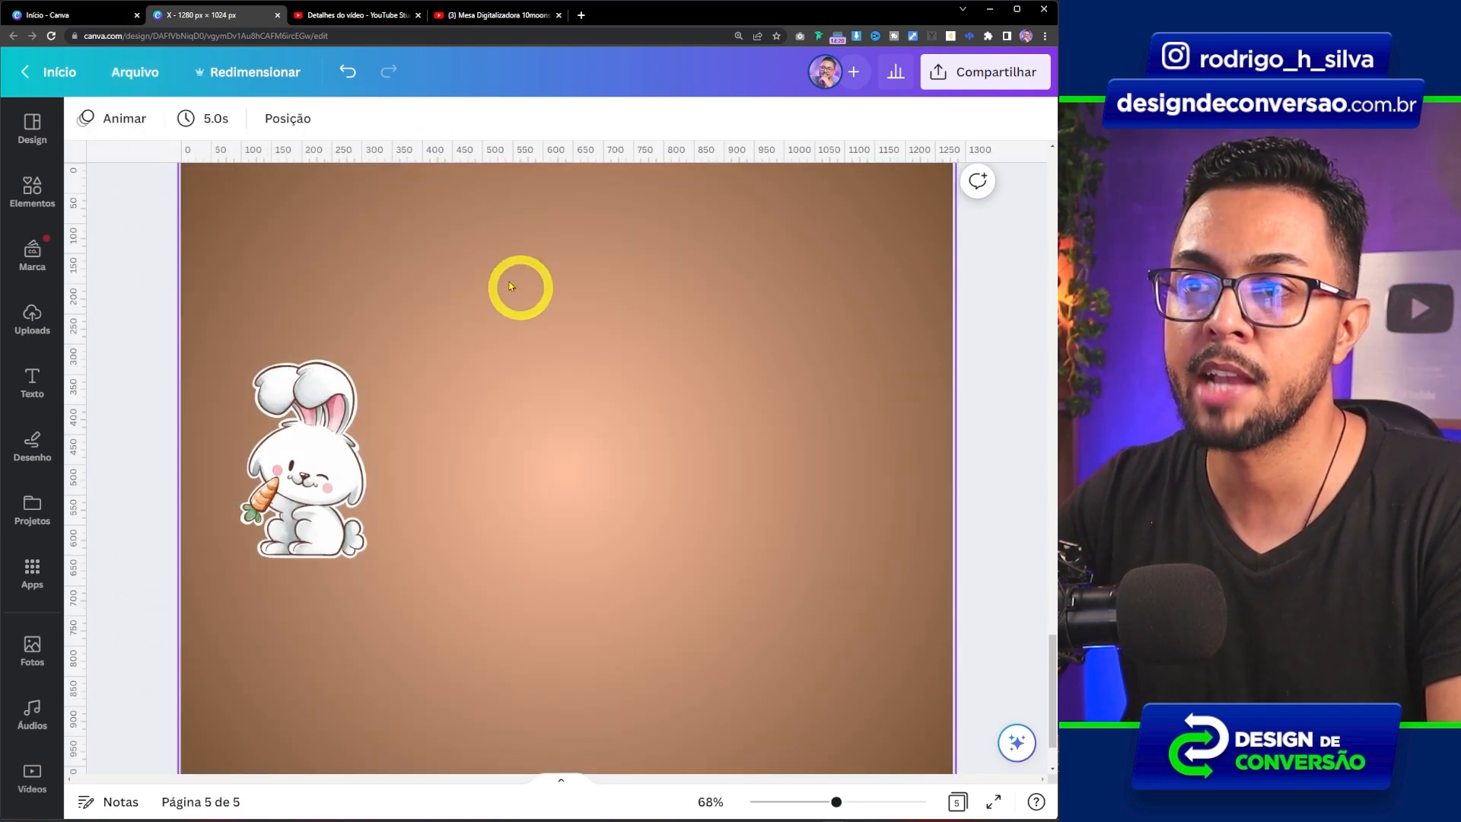
# Step: Place one horizontal guide near the page's upper edge and vertical guides near both sides, and shift the horizontal guide slightly lower
pyautogui.moveTo(580, 150); pyautogui.dragTo(571, 235)
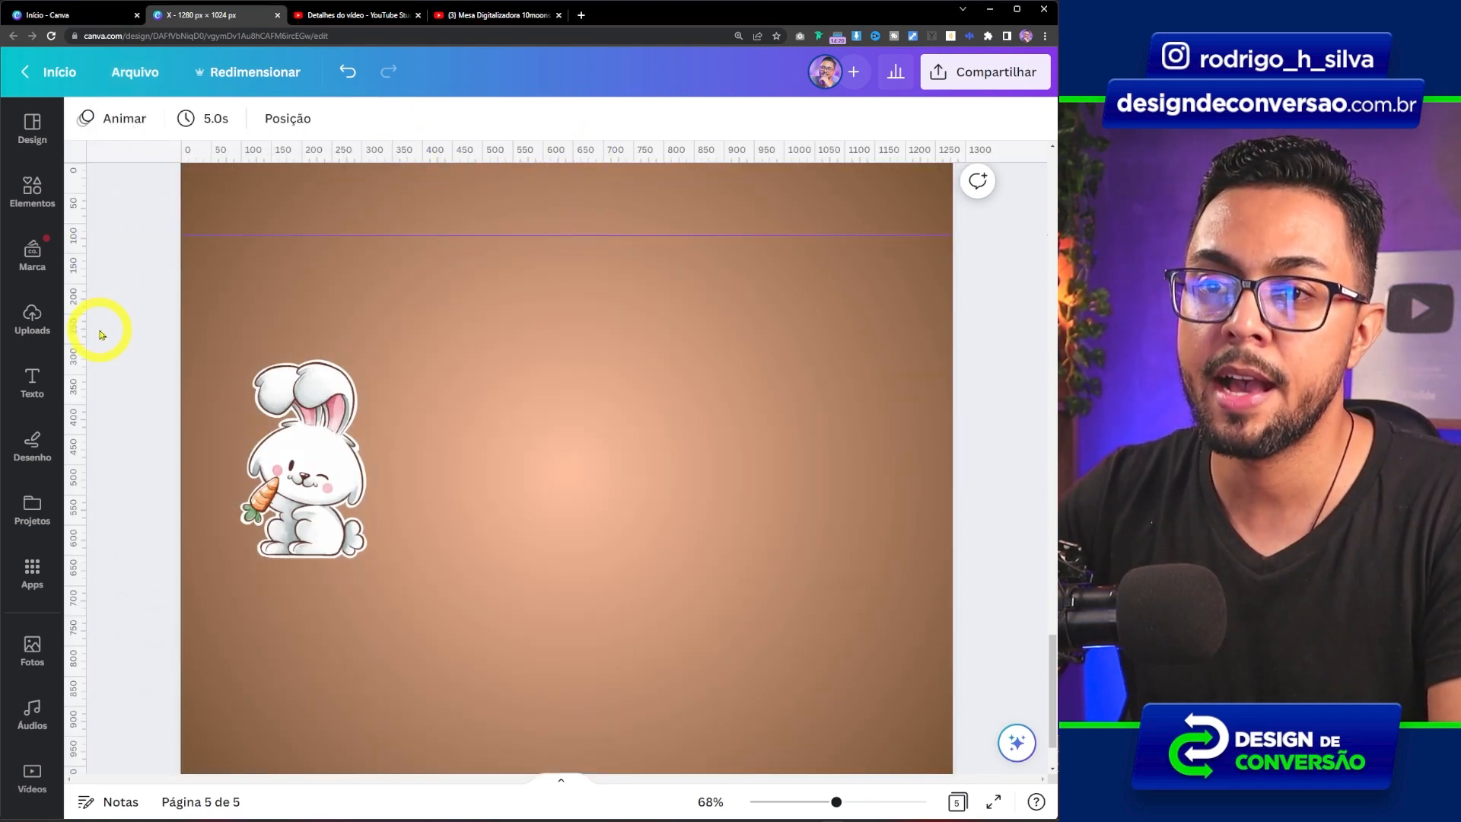
pyautogui.moveTo(79, 332); pyautogui.dragTo(242, 323)
pyautogui.moveTo(80, 308); pyautogui.dragTo(890, 419)
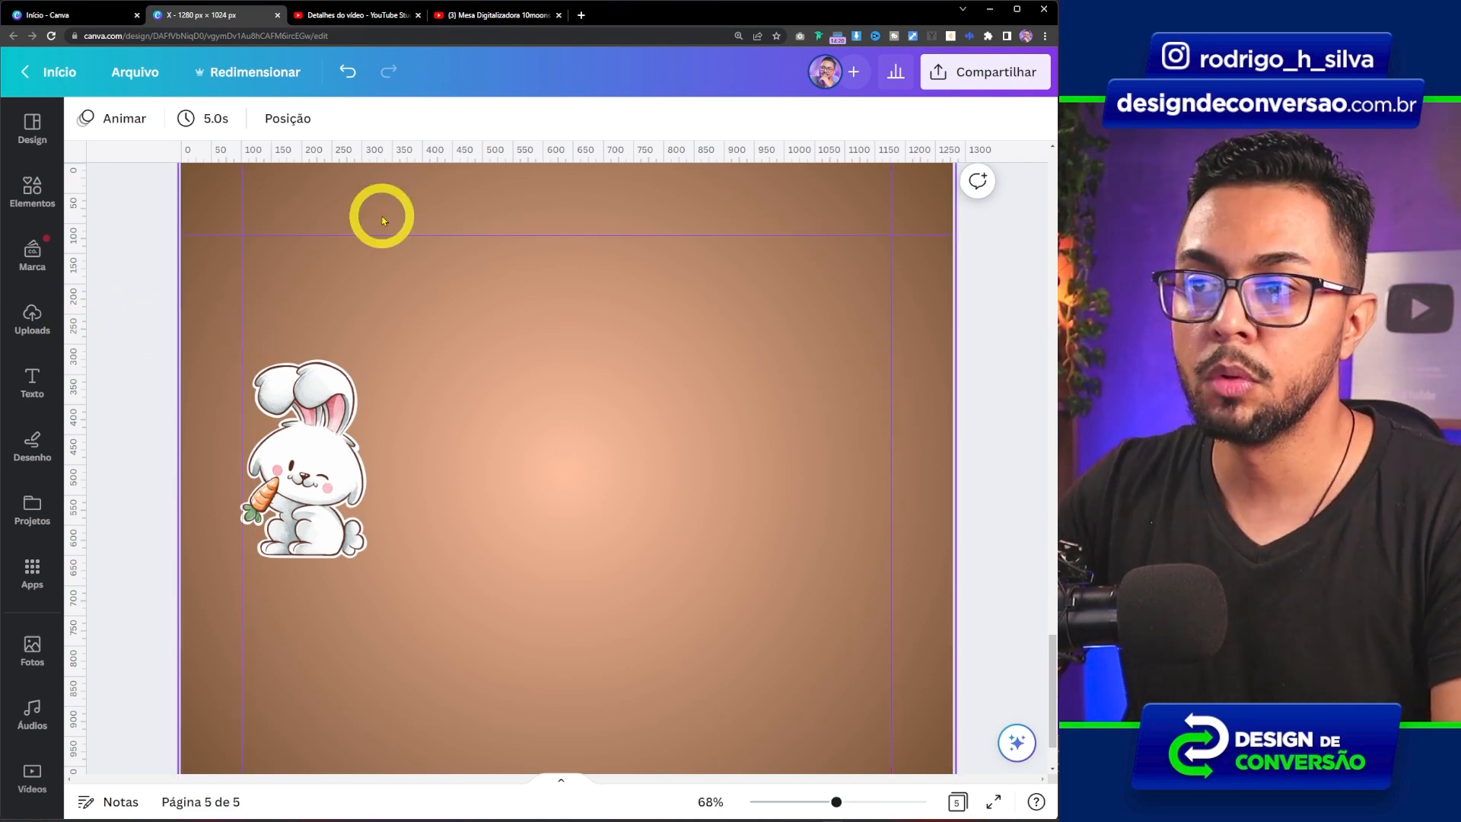
pyautogui.moveTo(375, 234); pyautogui.dragTo(292, 272)
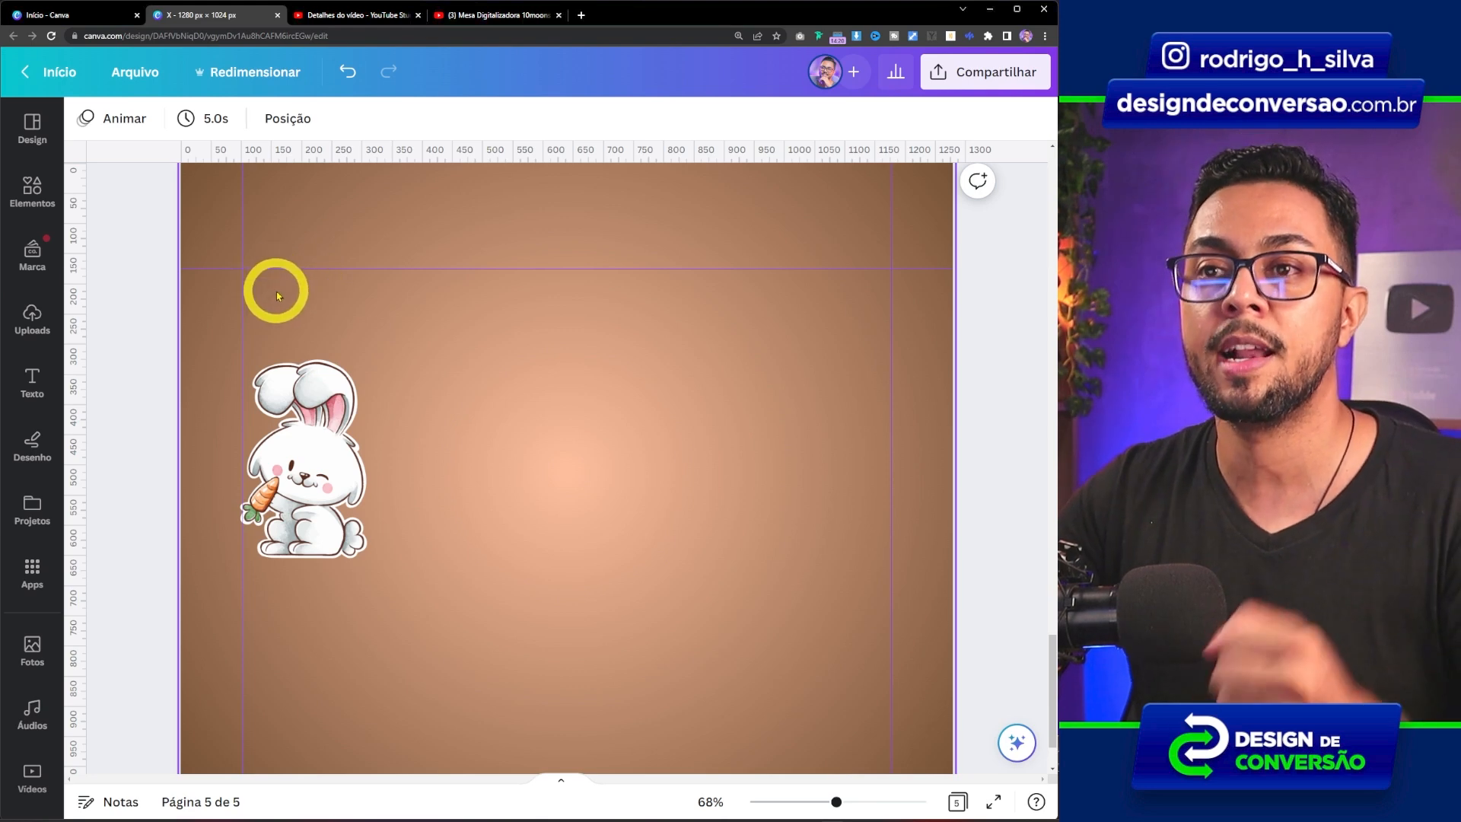
pyautogui.moveTo(301, 377); pyautogui.dragTo(257, 327)
# Step: Lock the manually placed guides, and undo the guide placements and the bunny's move
pyautogui.click(145, 83)
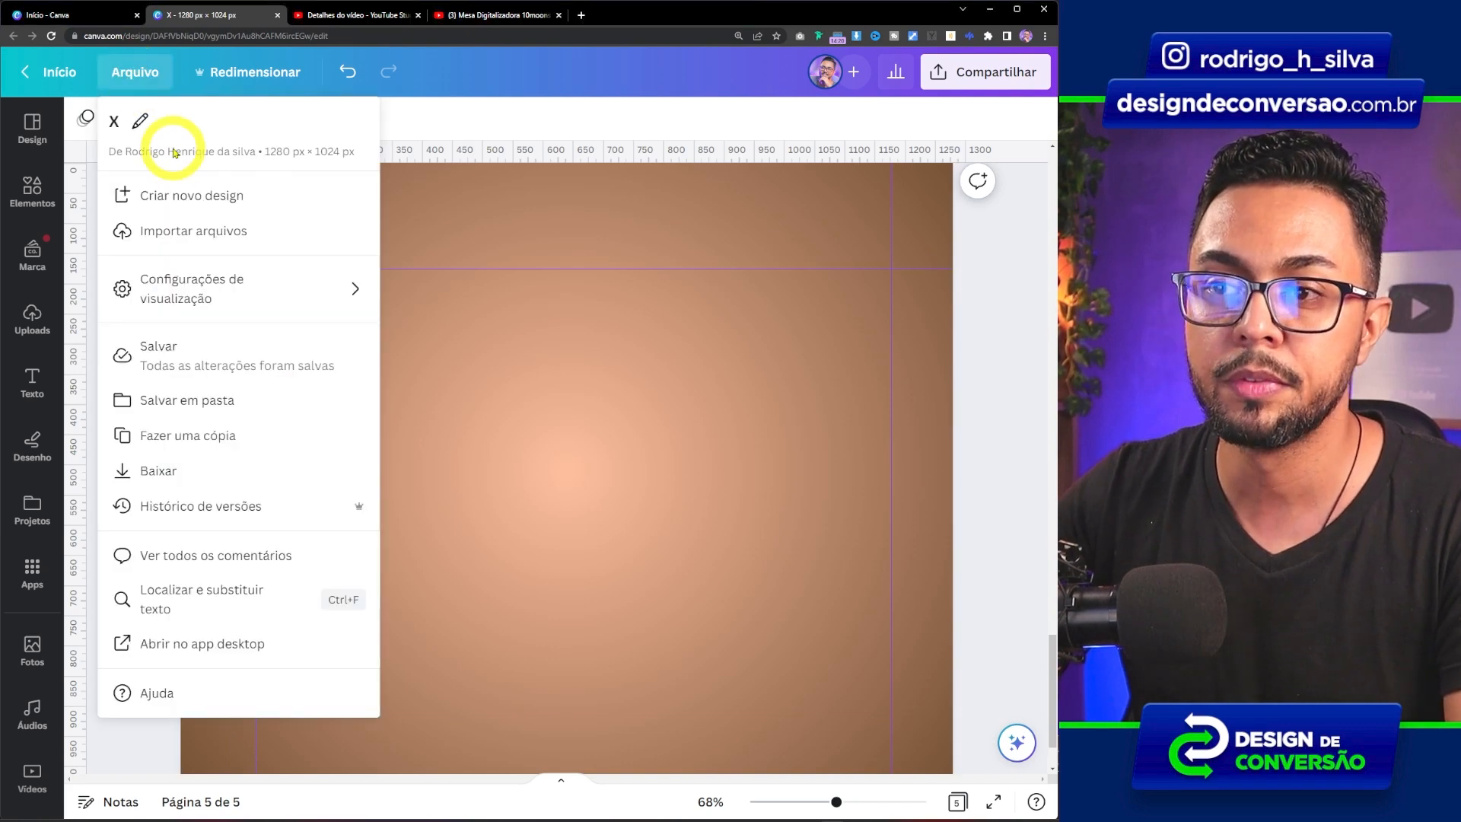
pyautogui.moveTo(259, 303)
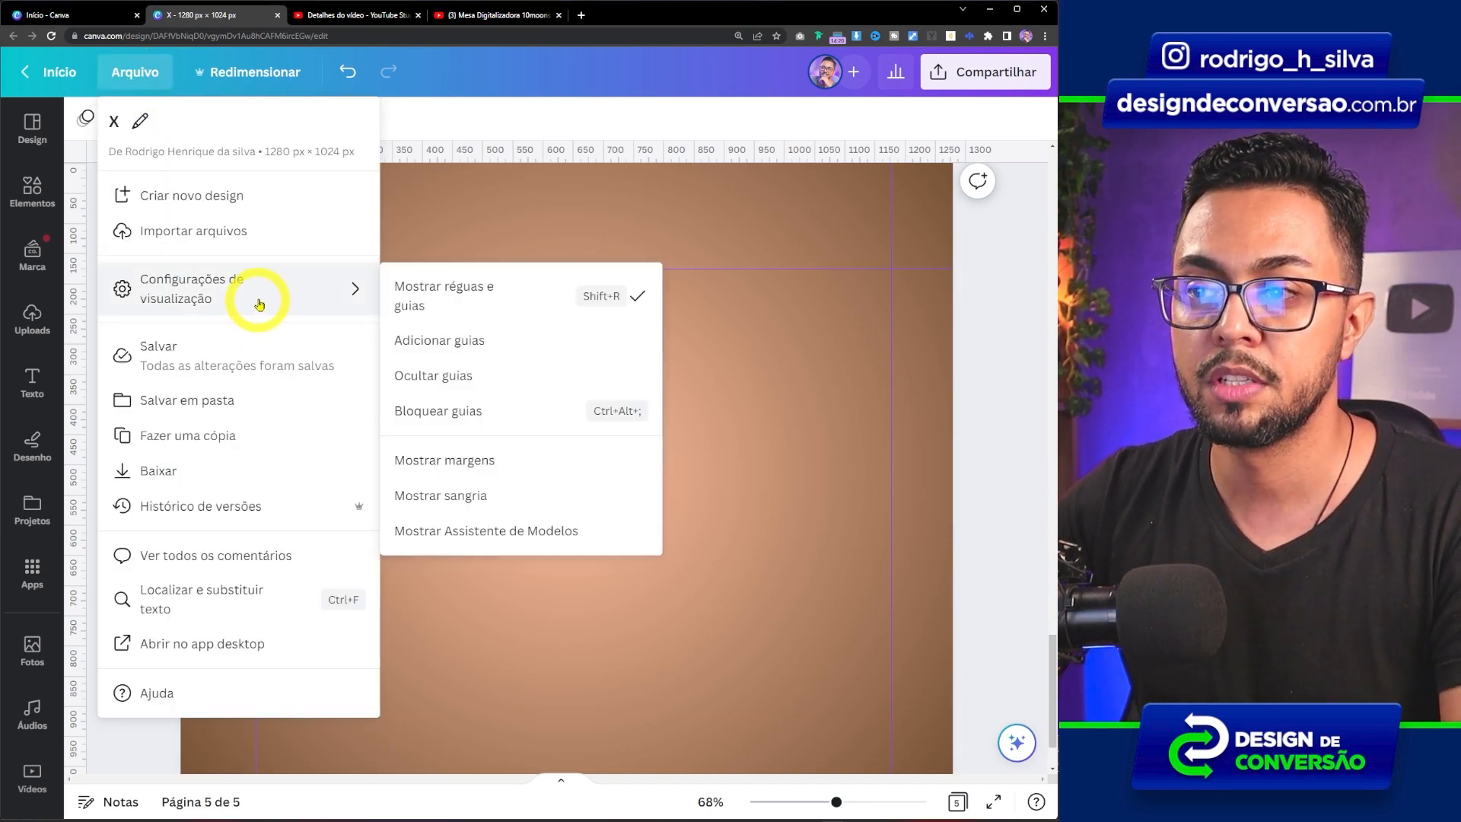
pyautogui.click(462, 418)
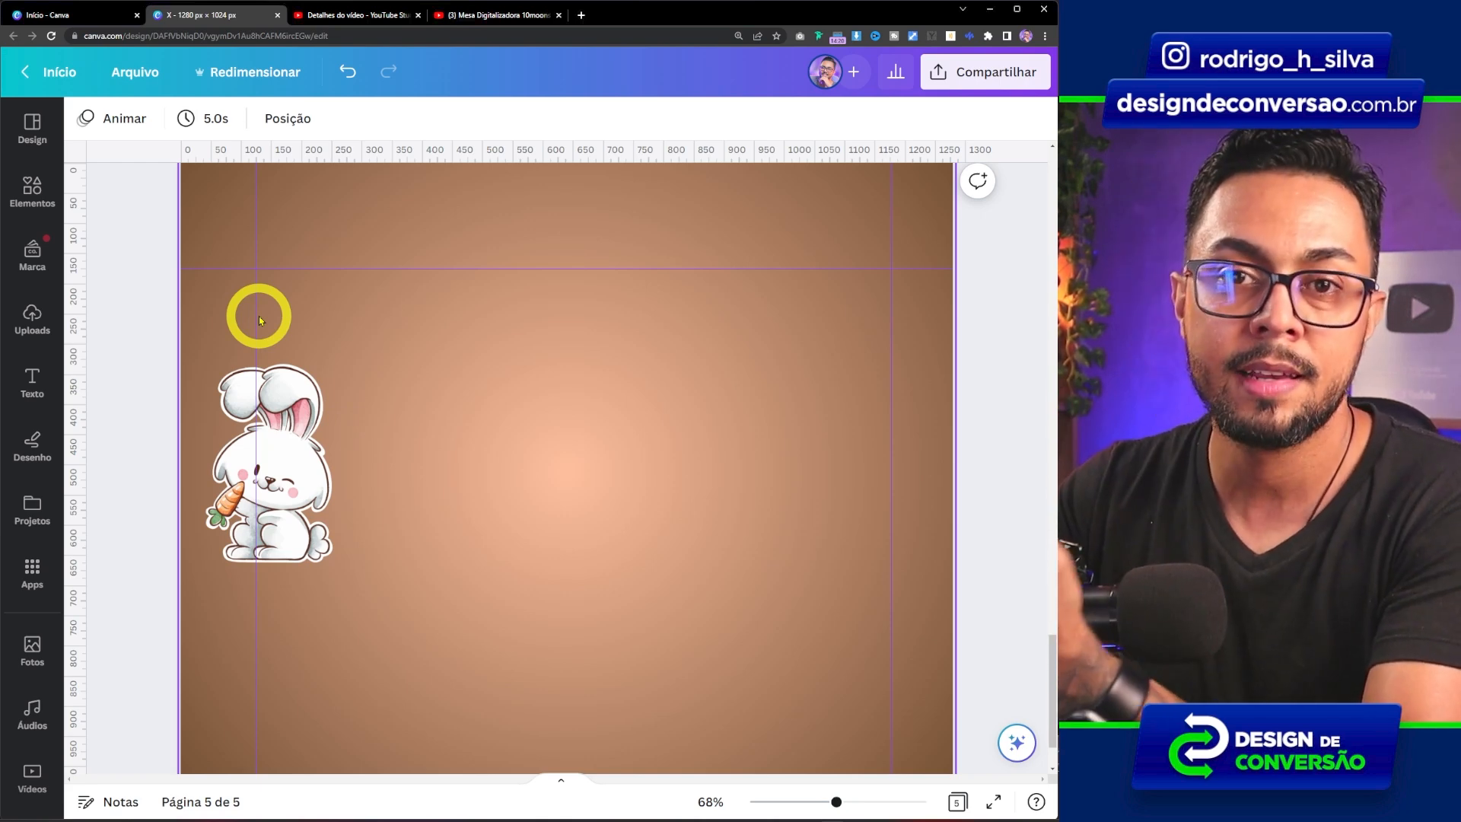
pyautogui.hotkey('ctrl', 'z')
# Step: Open the guide layout options and preview the 12-column, 6-column and 3x3 grid presets on the page
pyautogui.click(135, 71)
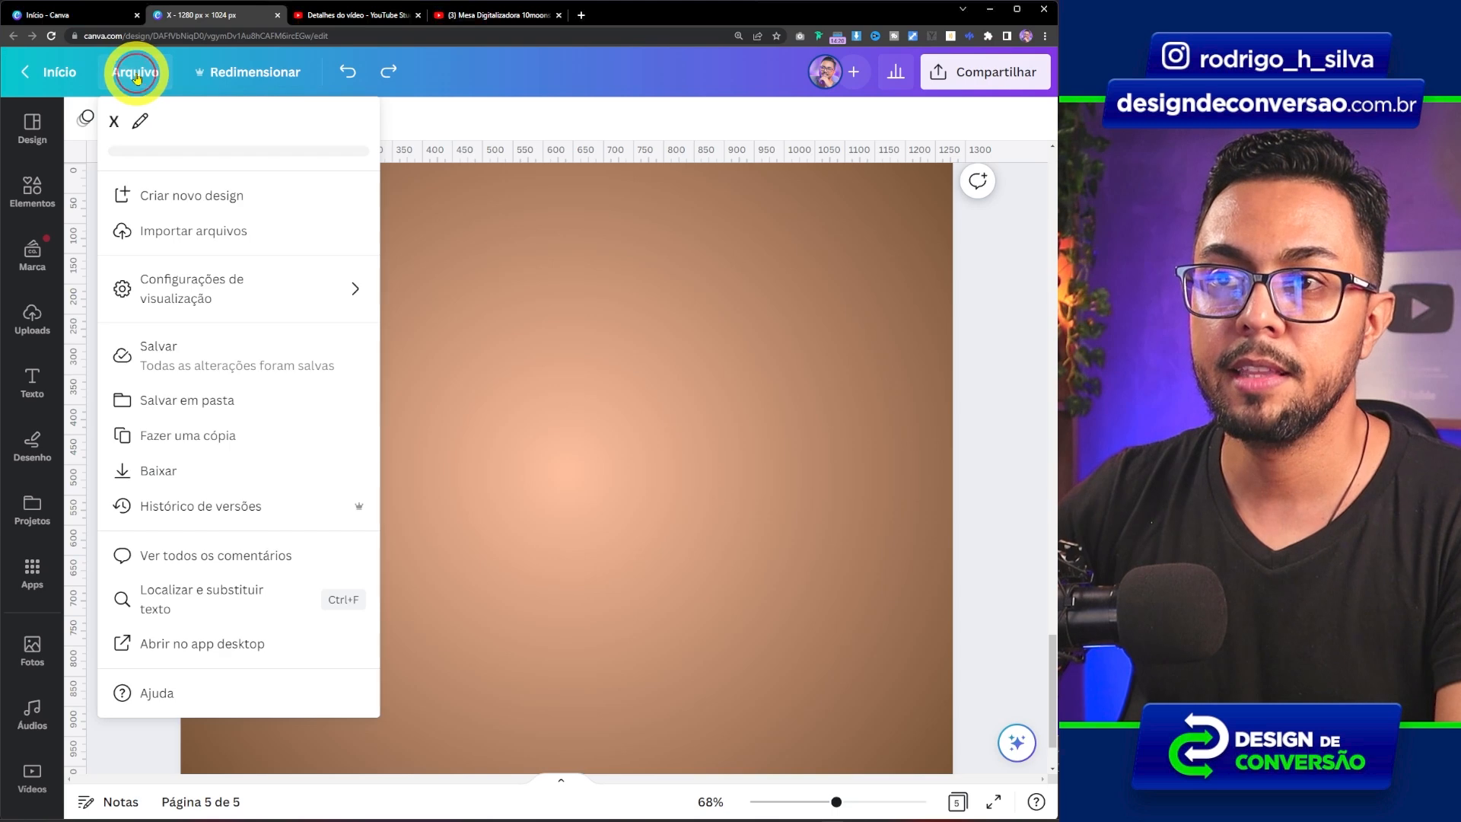
pyautogui.moveTo(195, 297)
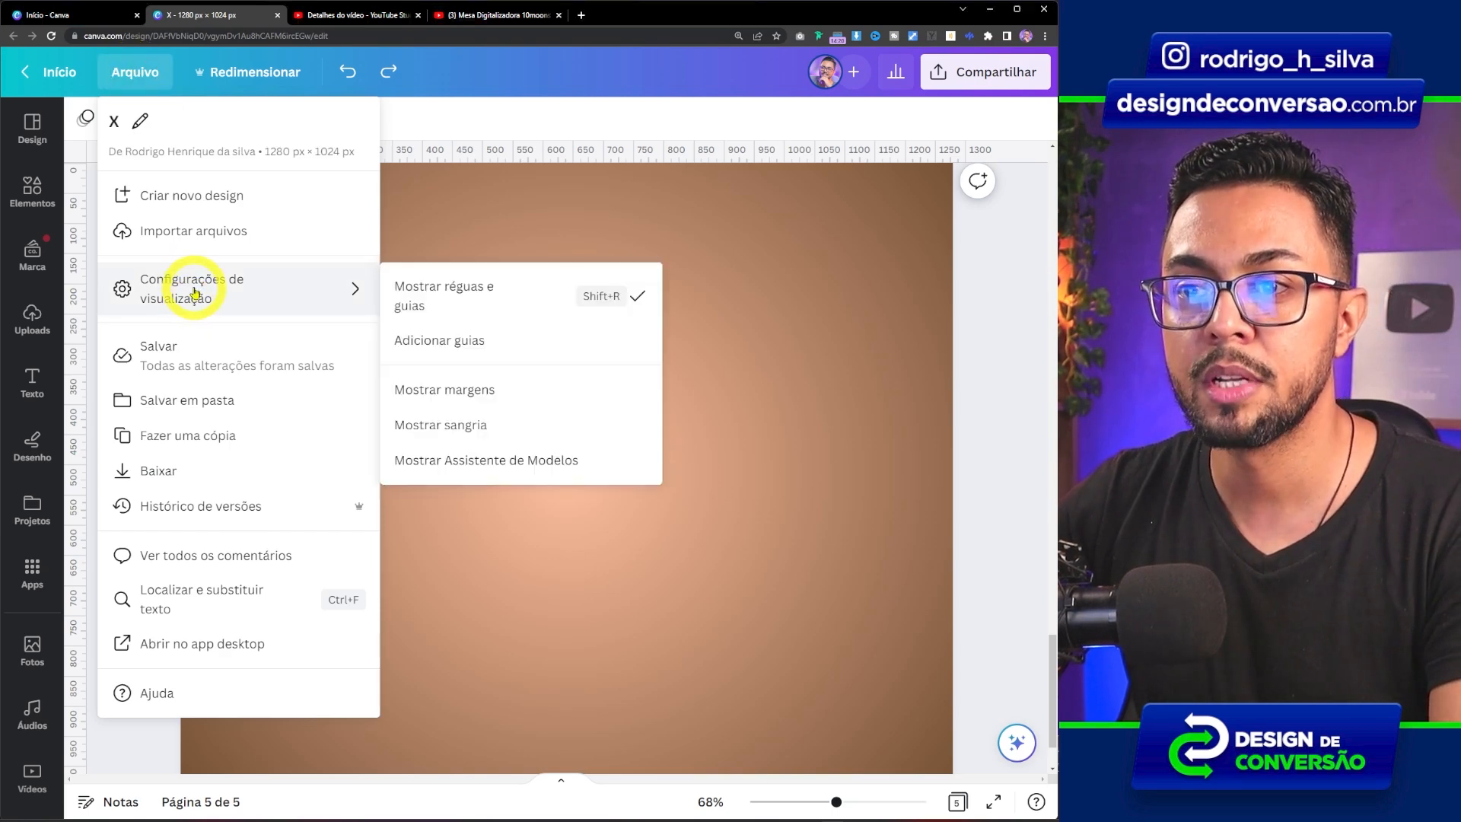
pyautogui.click(489, 343)
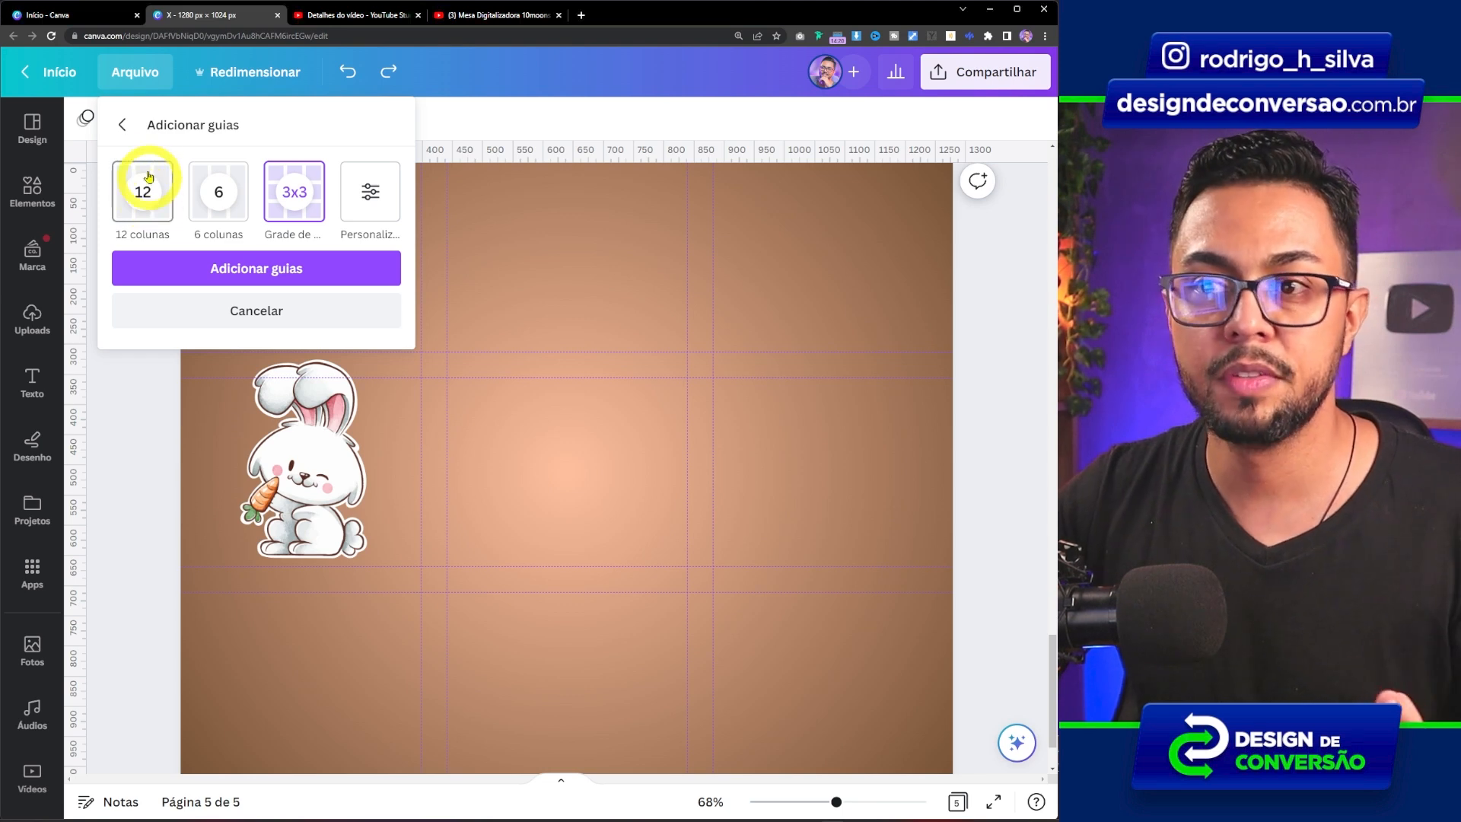
pyautogui.click(140, 199)
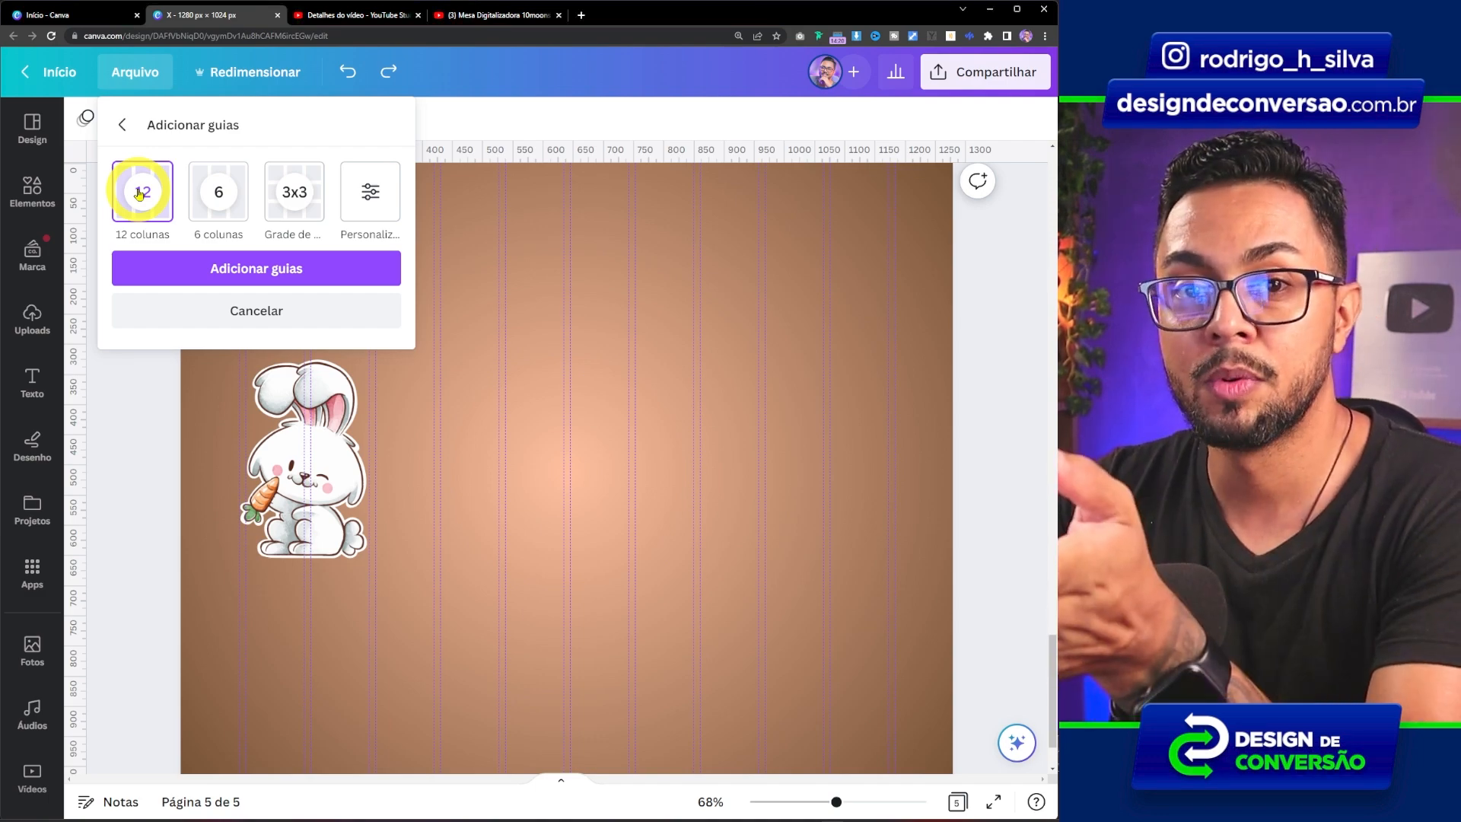
pyautogui.click(248, 197)
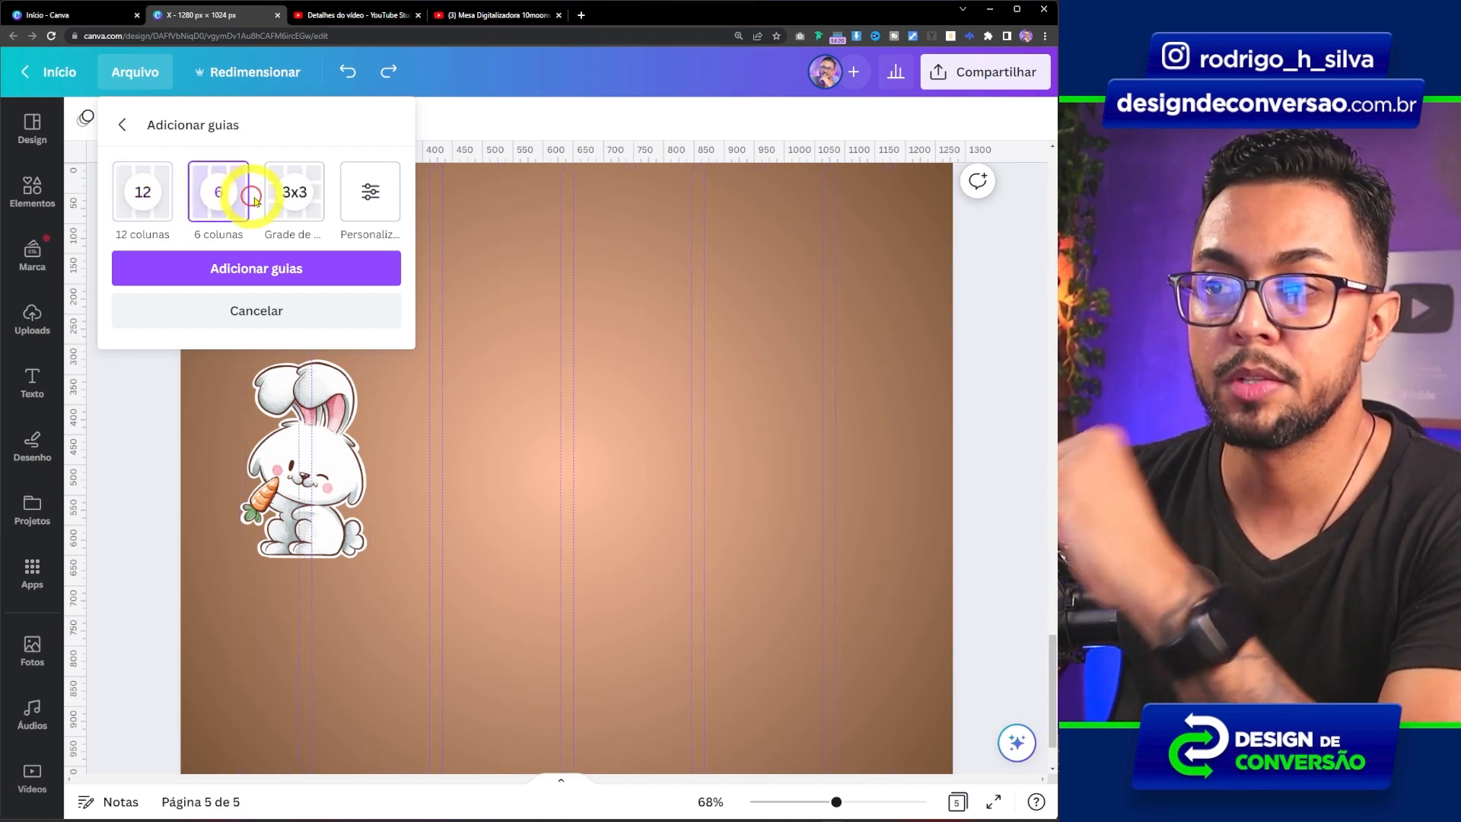
pyautogui.click(286, 199)
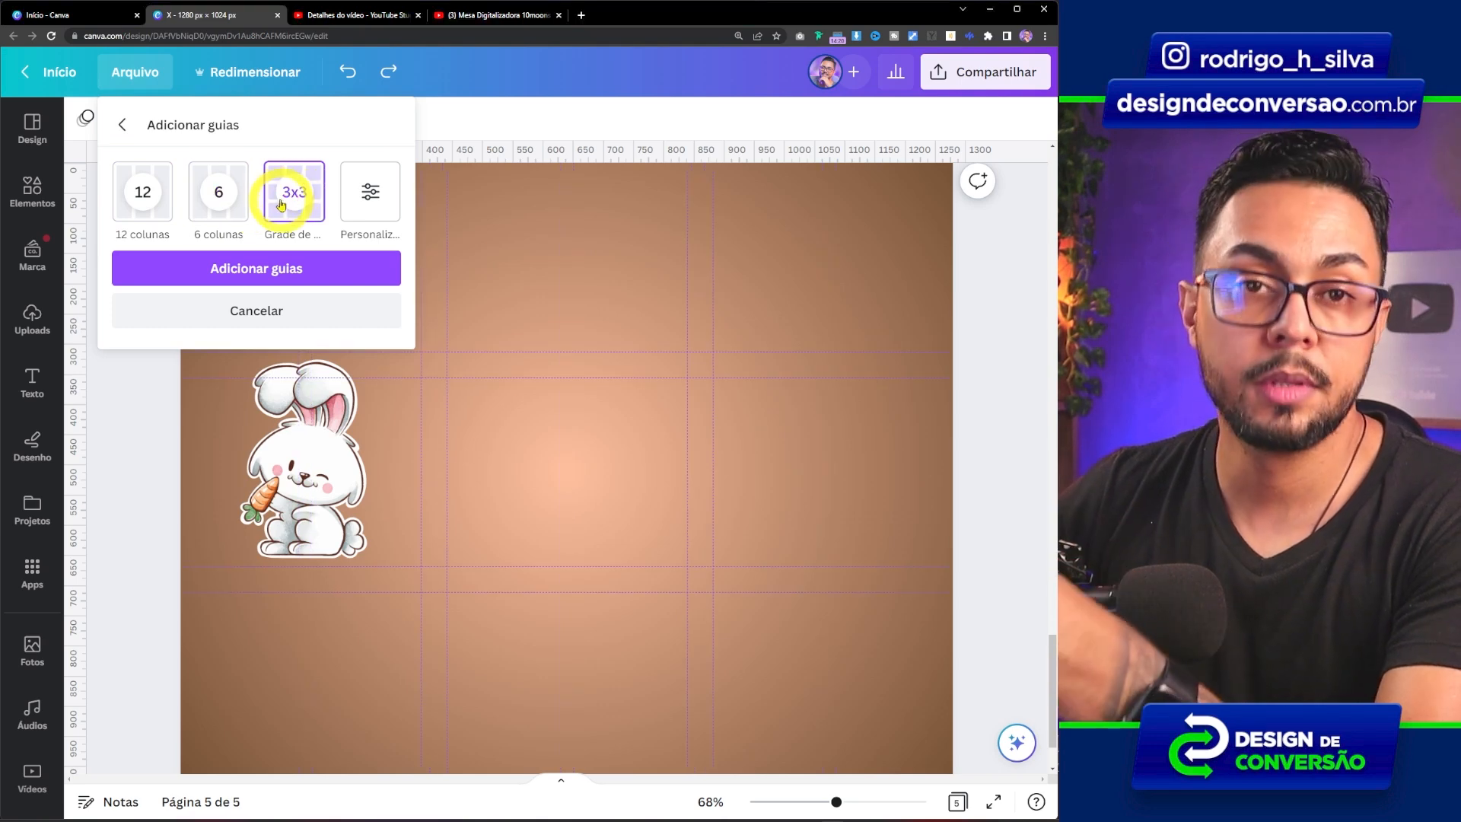
# Step: Switch to a custom guide layout with 3 columns, 30 px column spacing and a 150 px column margin
pyautogui.click(371, 197)
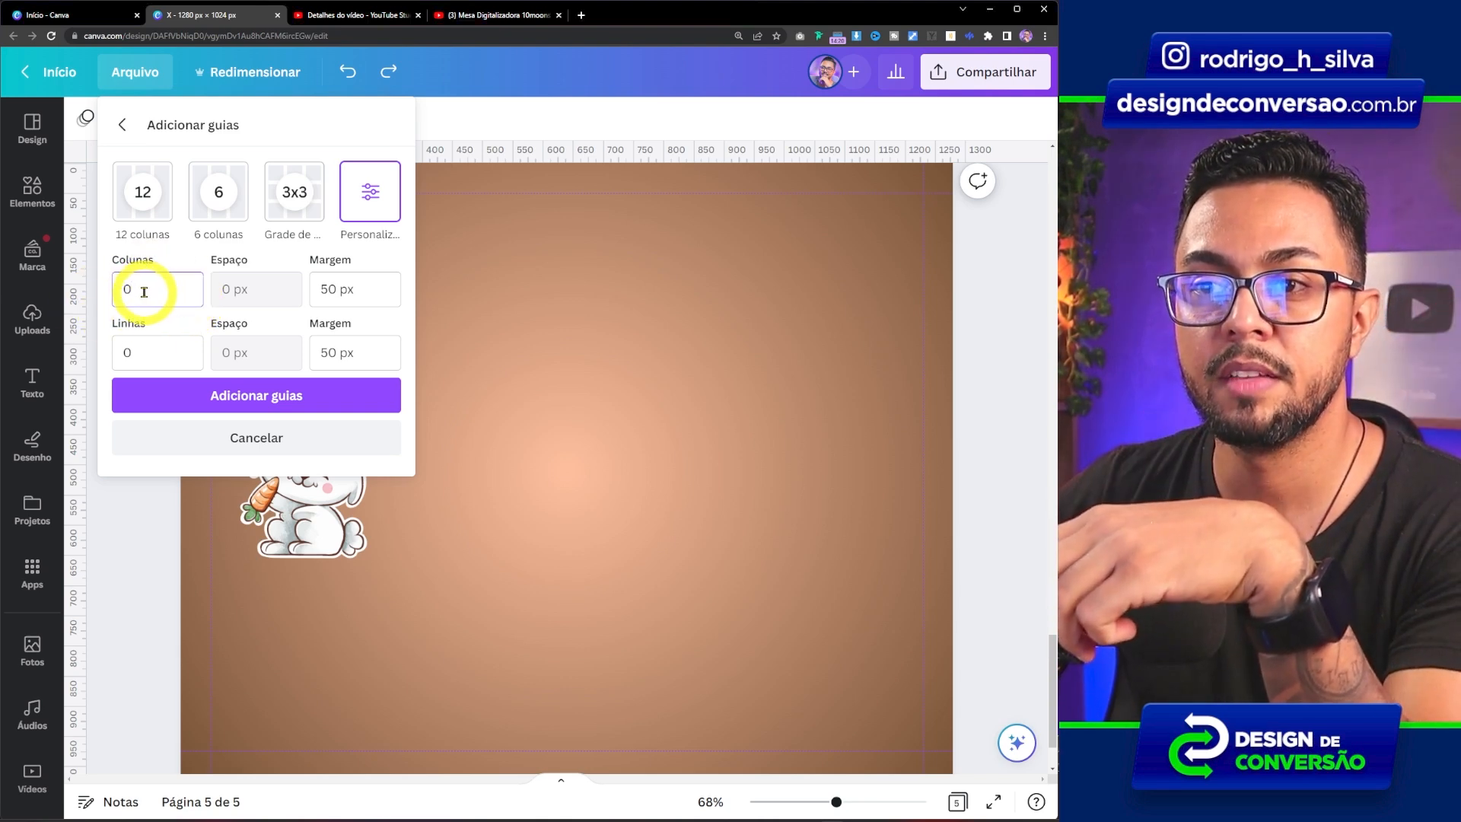
pyautogui.write('3')
pyautogui.click(159, 352)
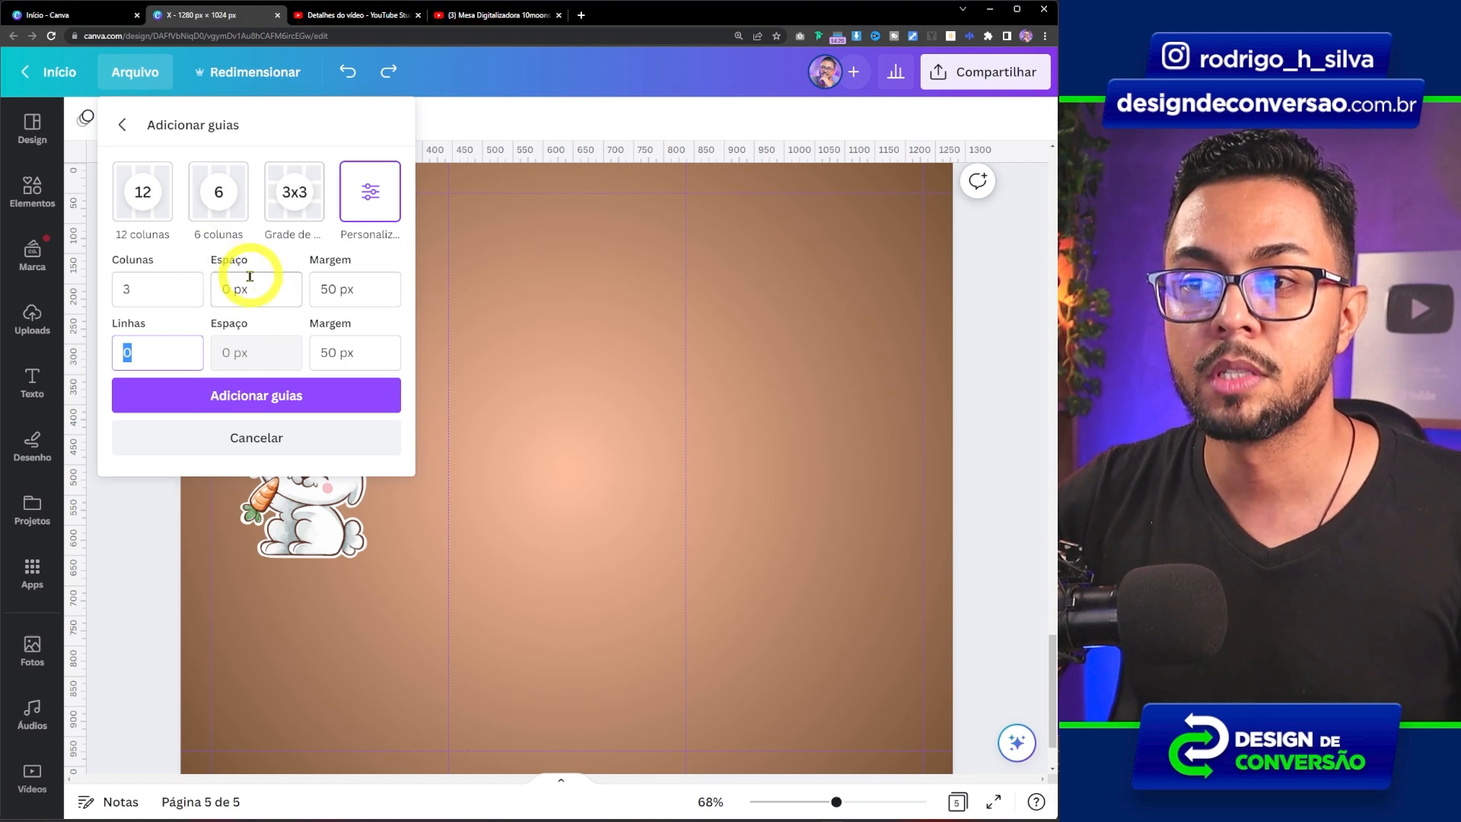
pyautogui.click(265, 295)
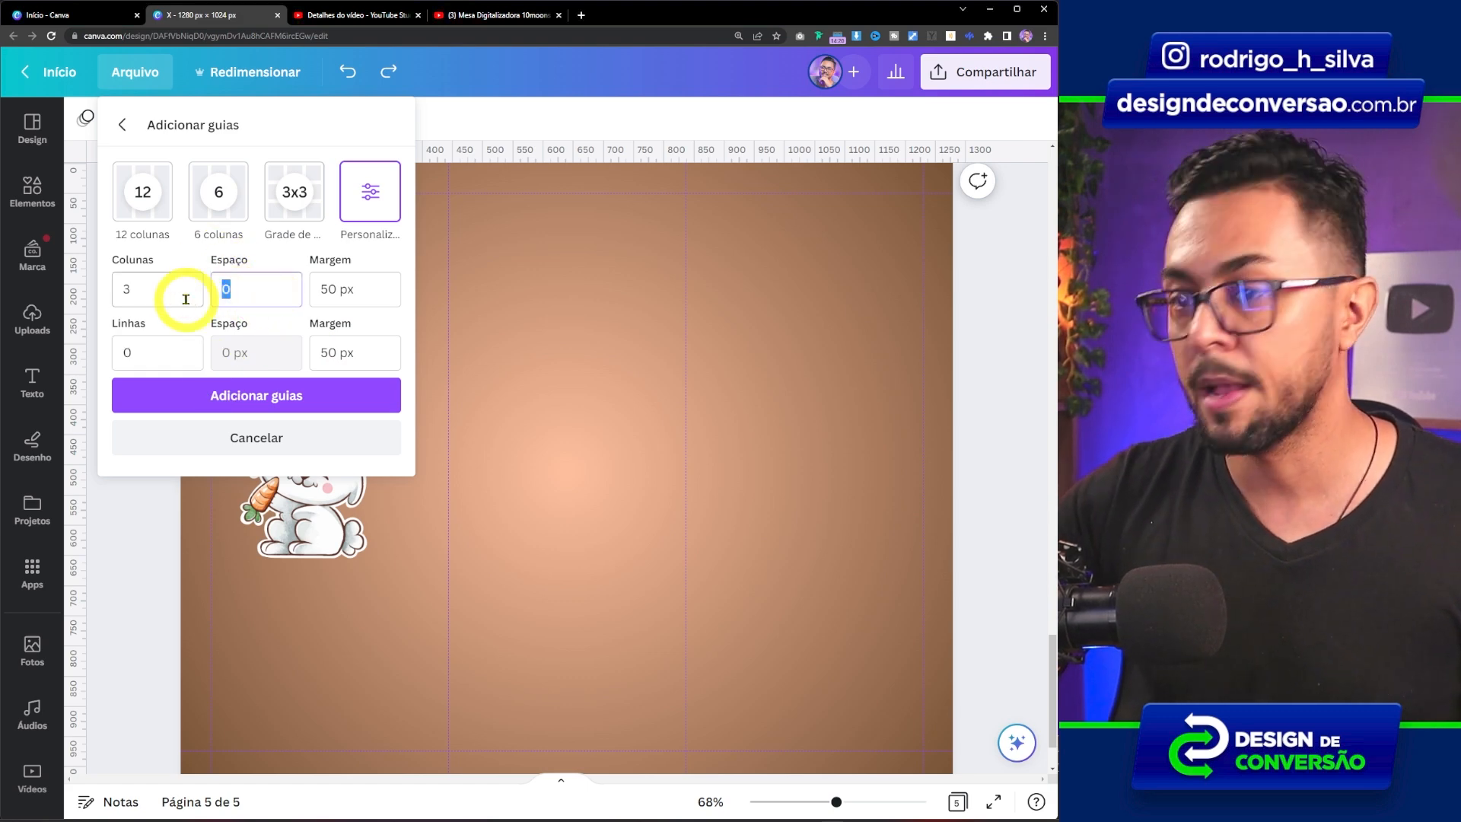
pyautogui.click(163, 289)
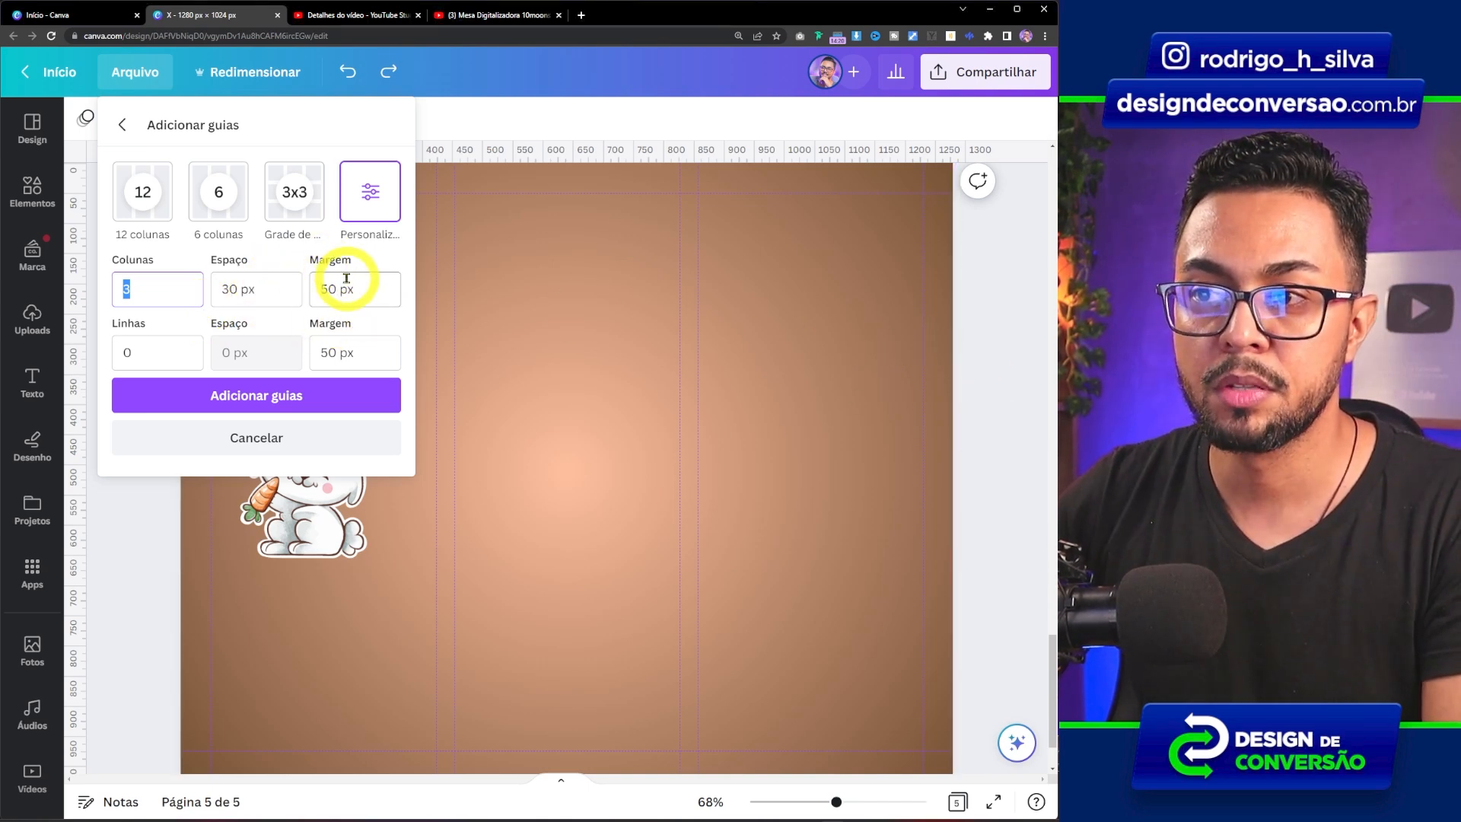
pyautogui.click(371, 291)
pyautogui.write('150')
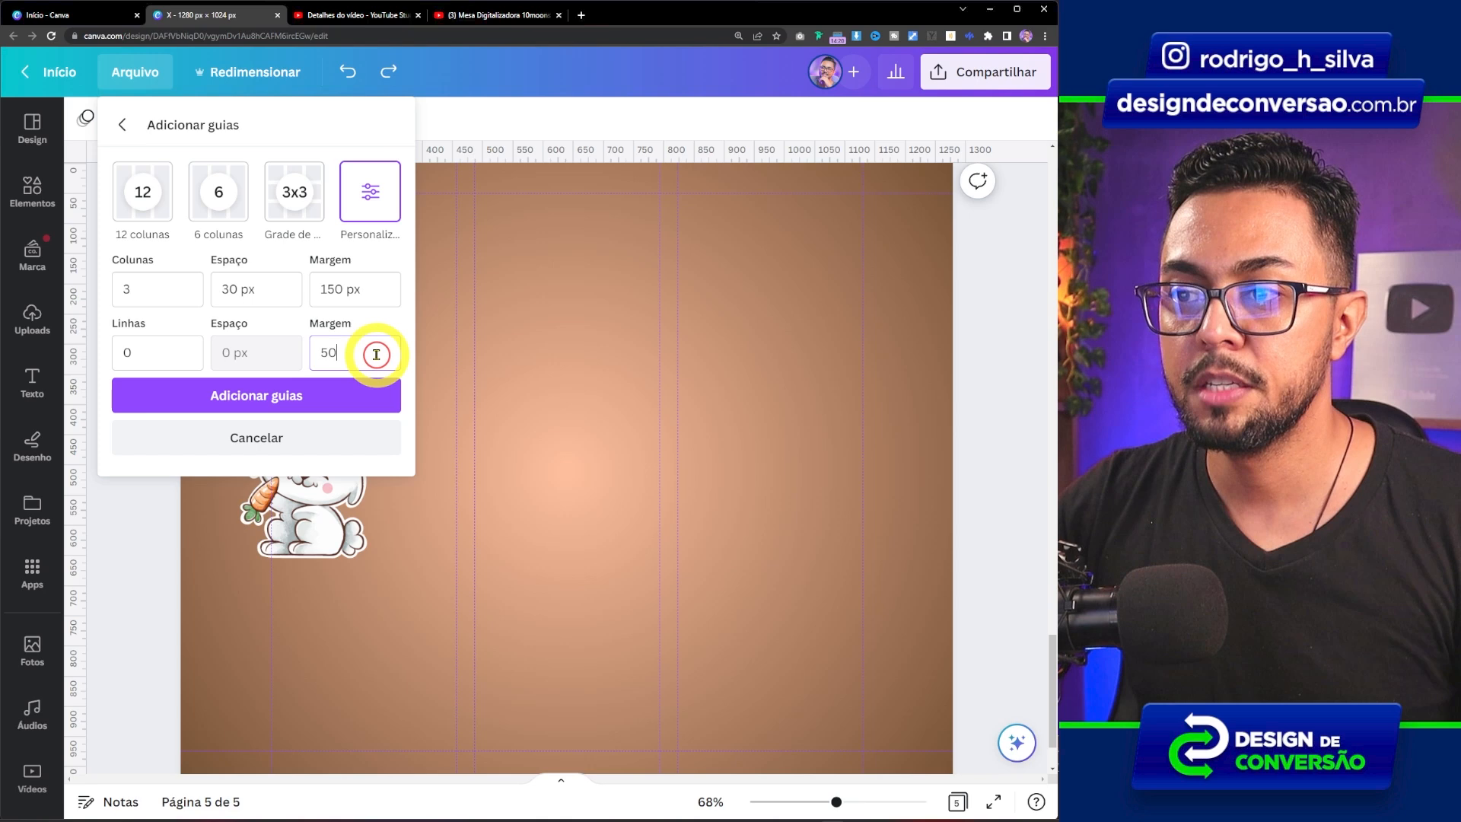
# Step: Give the custom layout 2 rows with 30 px row spacing and a 150 px row margin, and add the guides
pyautogui.moveTo(378, 354); pyautogui.dragTo(273, 358)
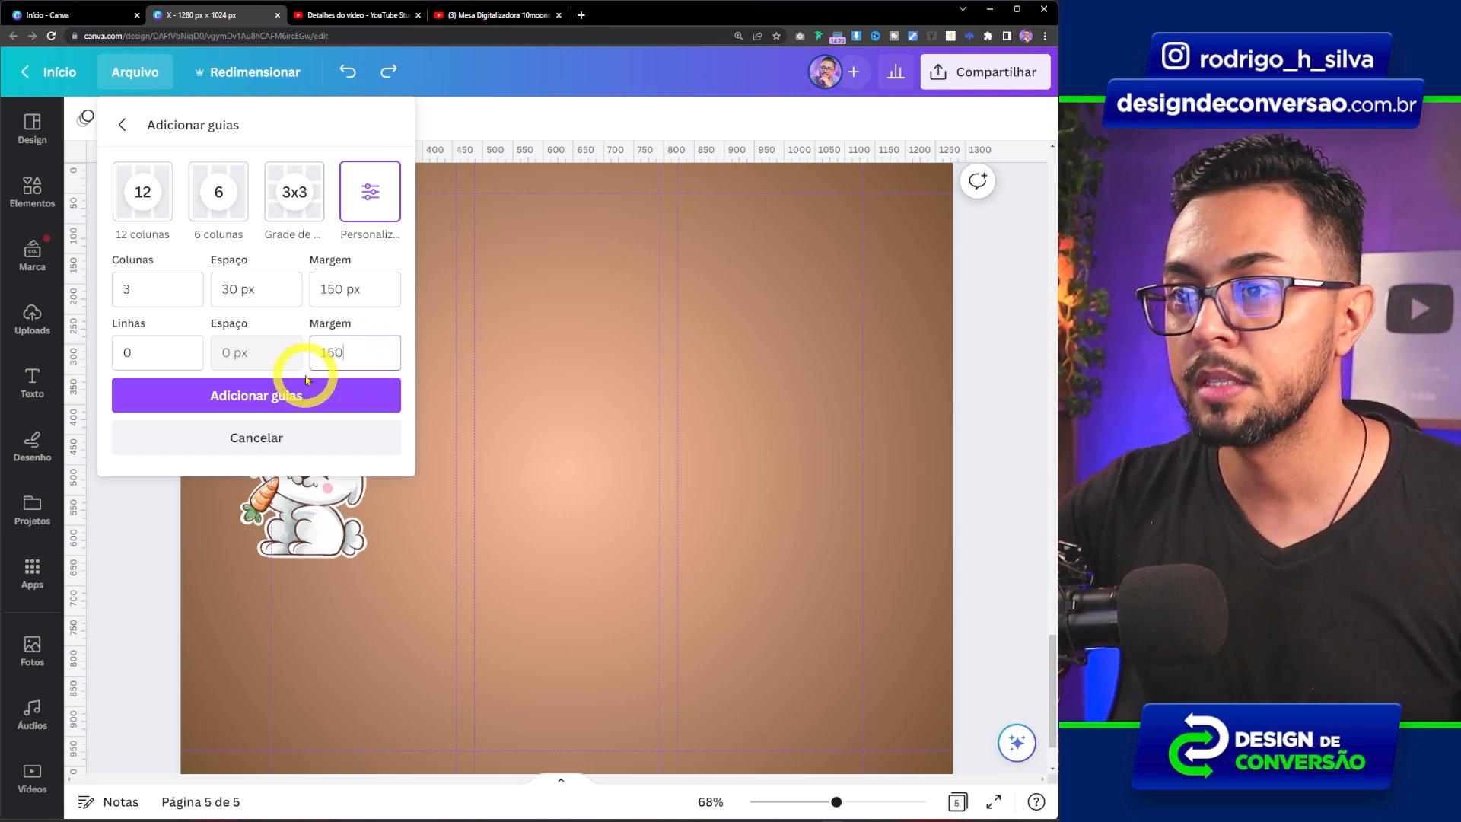
pyautogui.click(364, 297)
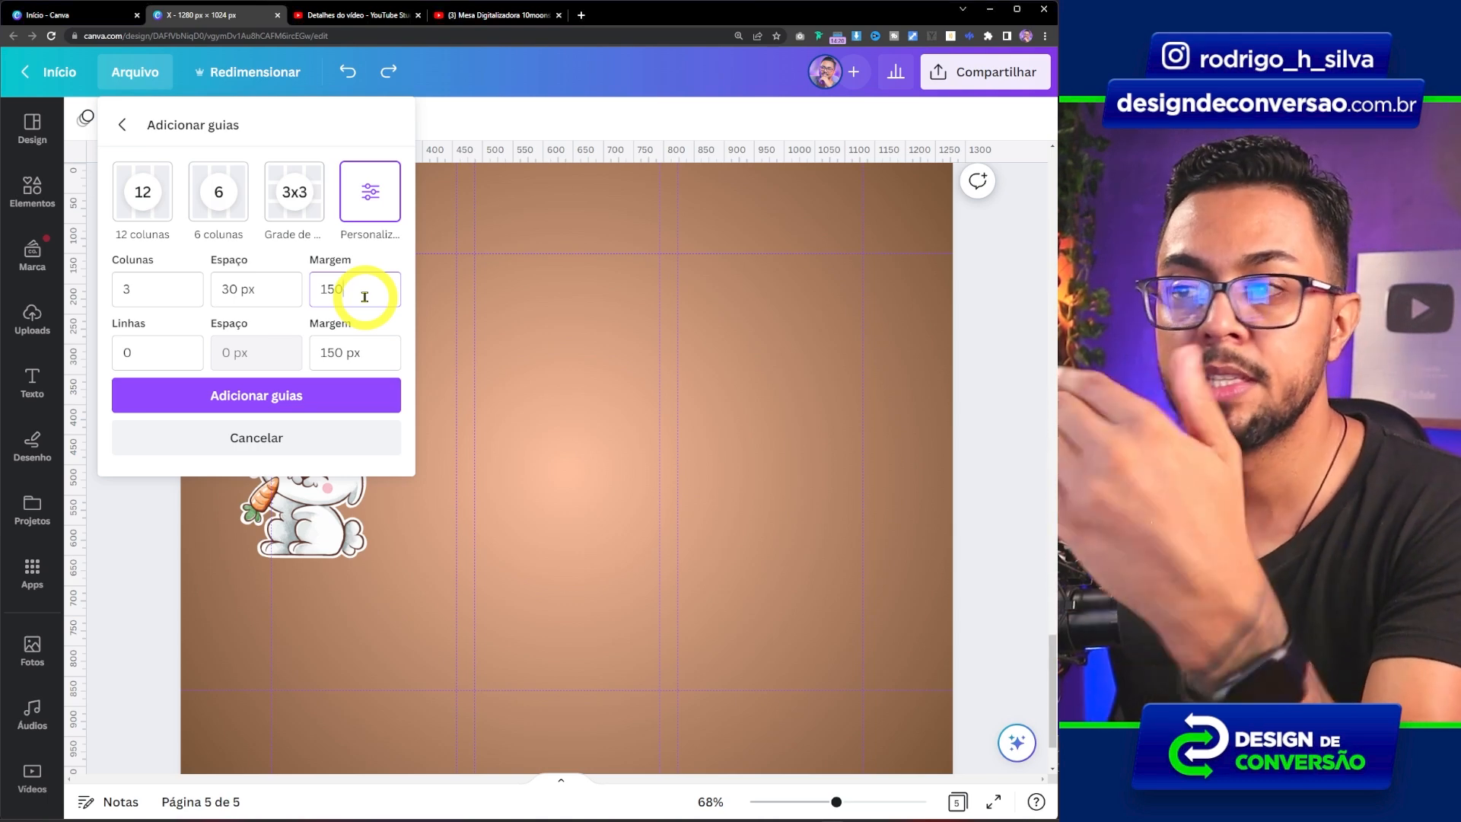
pyautogui.click(114, 347)
pyautogui.write('2')
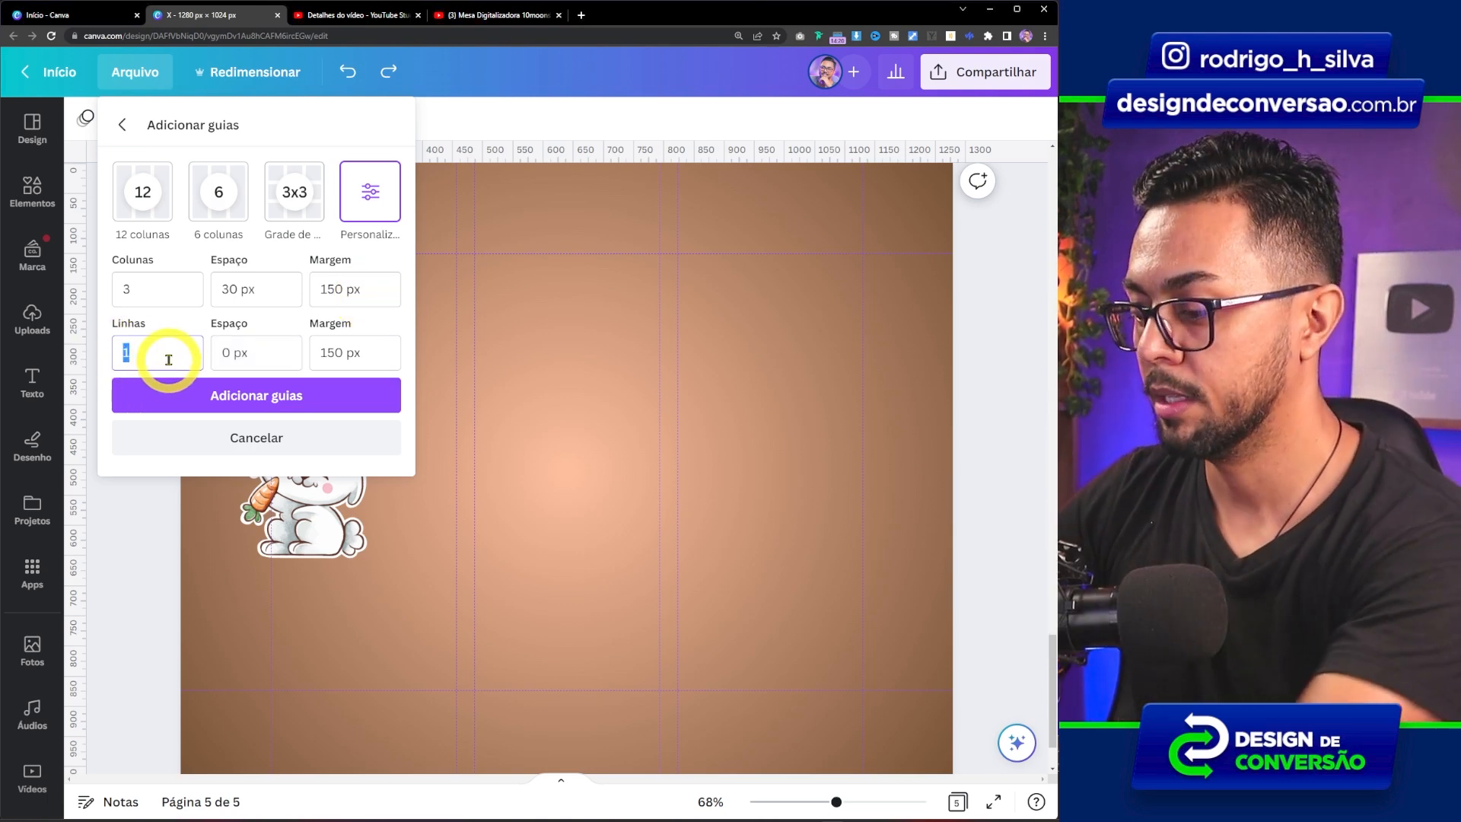
pyautogui.click(259, 357)
pyautogui.doubleClick(267, 353)
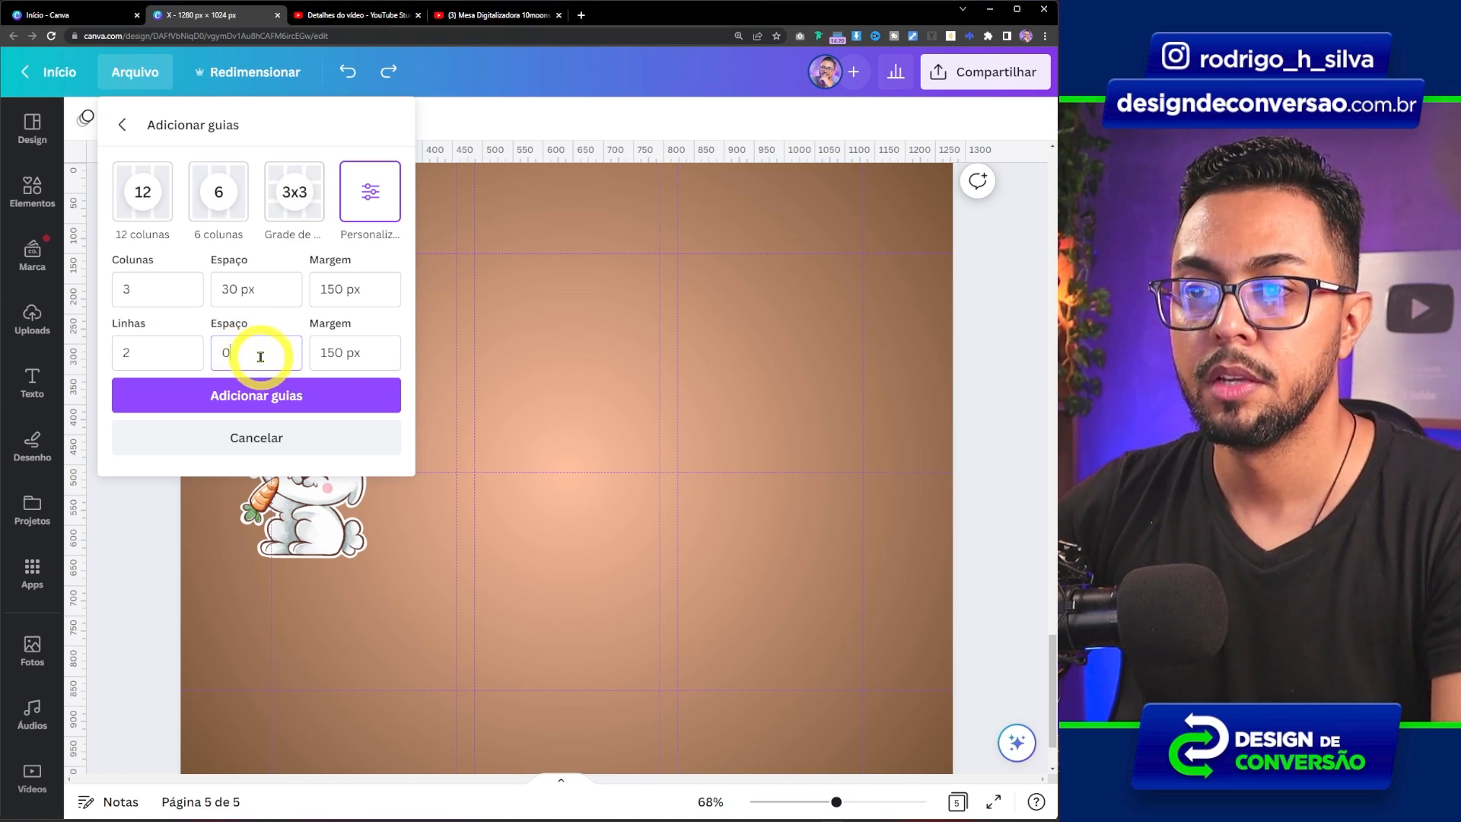
pyautogui.write('30')
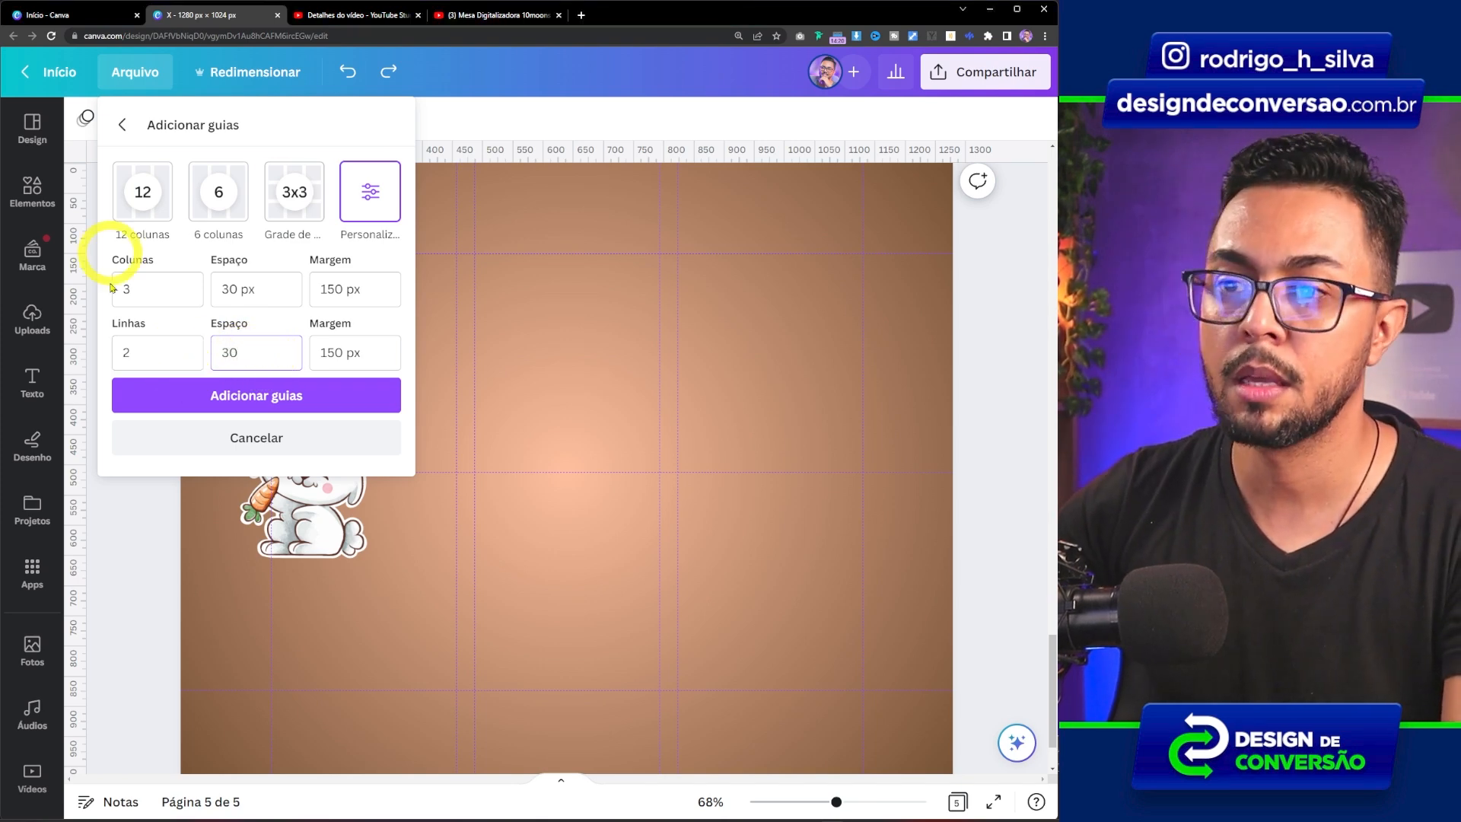
pyautogui.click(159, 359)
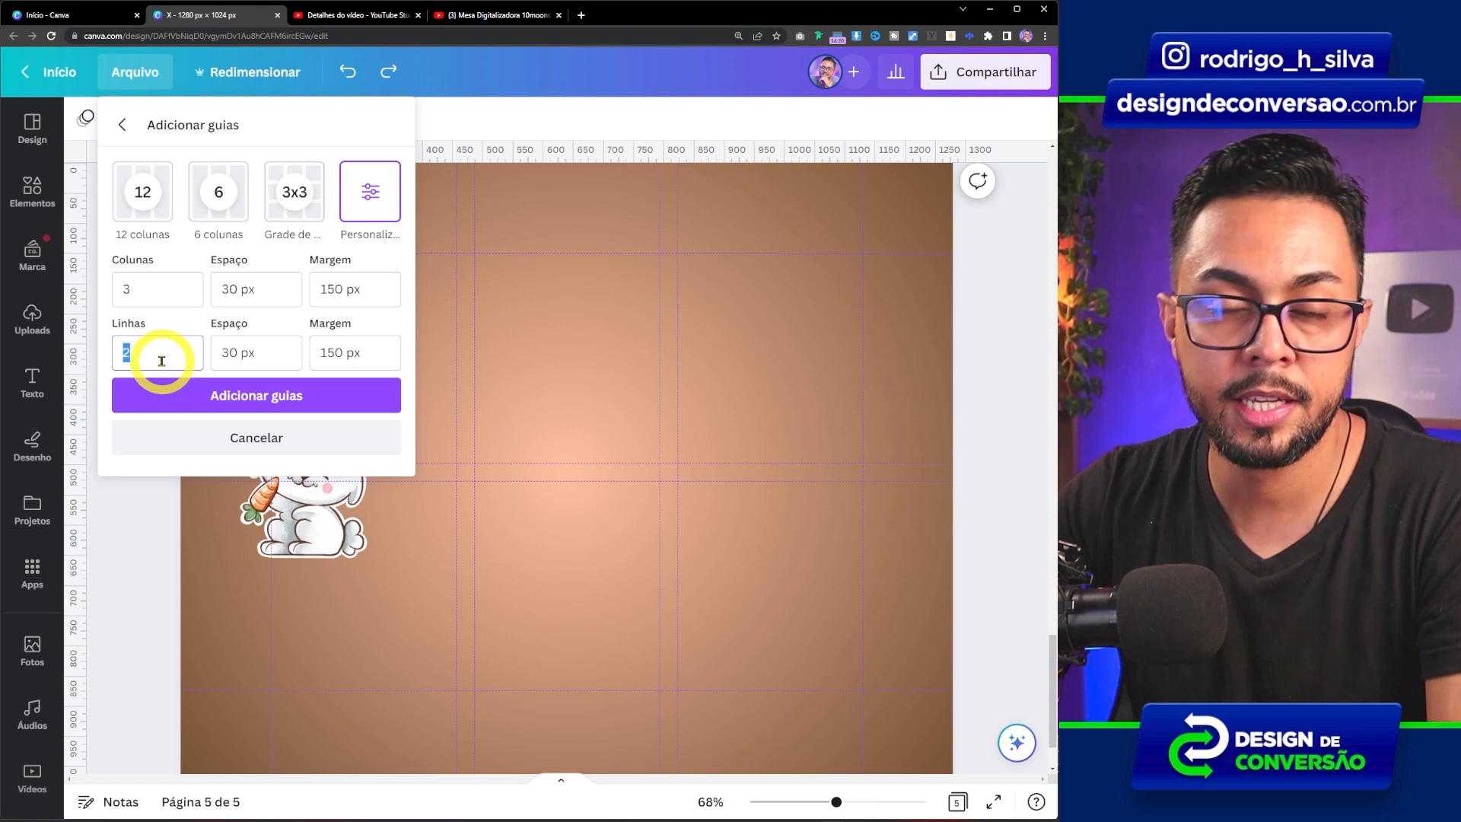
pyautogui.click(288, 399)
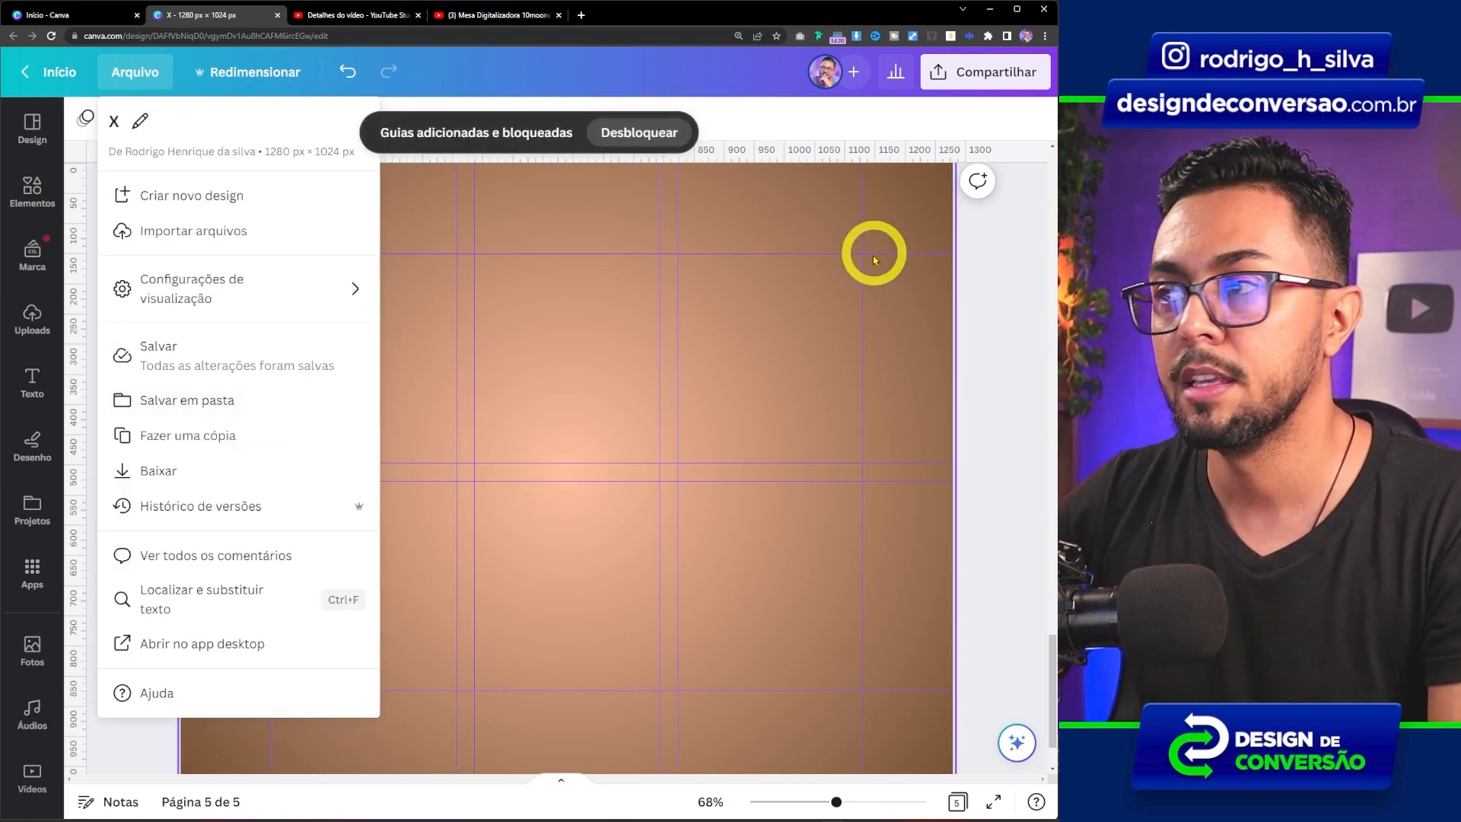
pyautogui.click(978, 251)
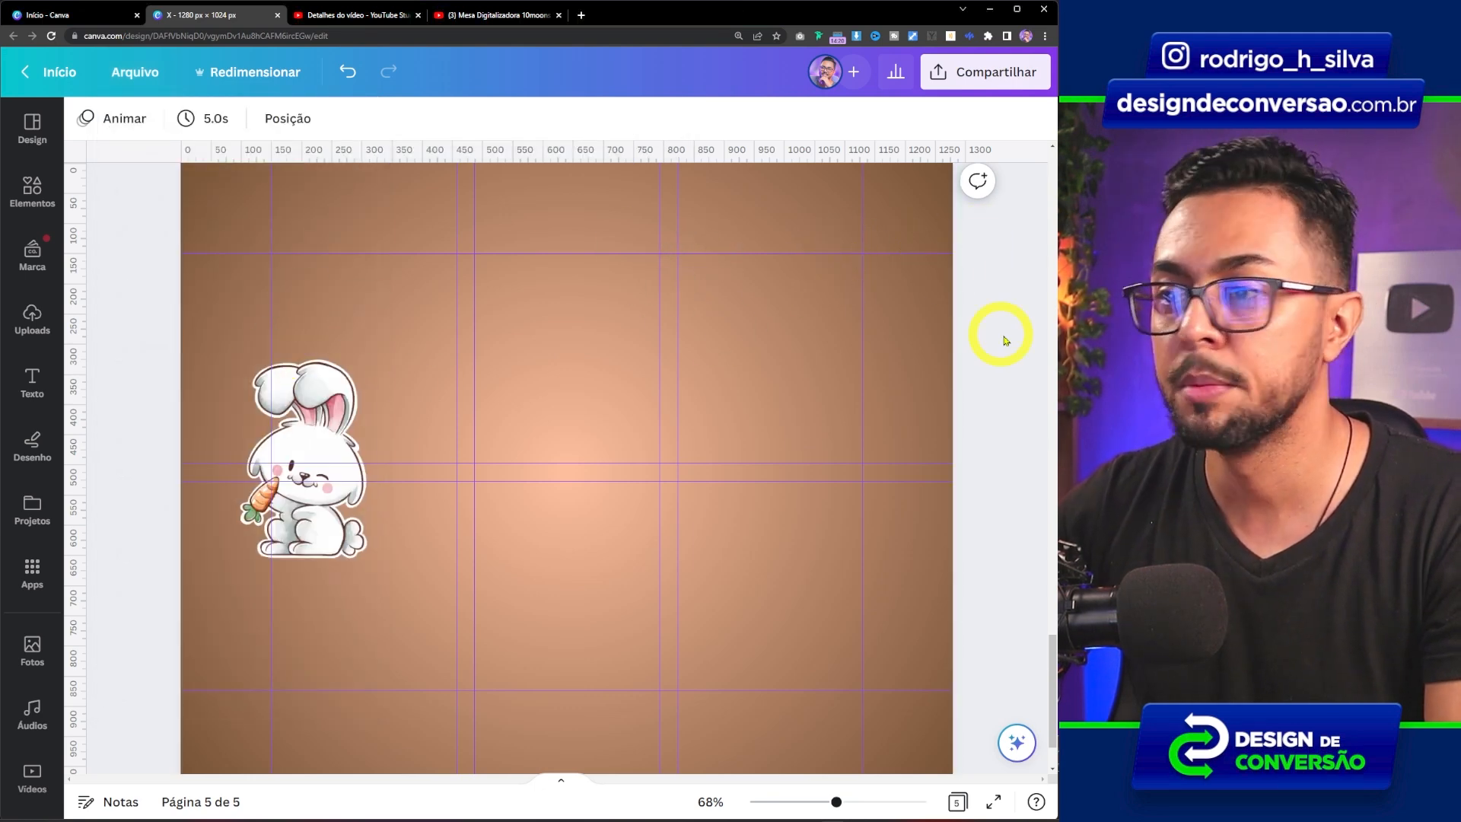
# Step: Check the guides on page 4, return to page 5 and move the bunny into the grid's upper-left cell
pyautogui.scroll(8, 1033, 632)
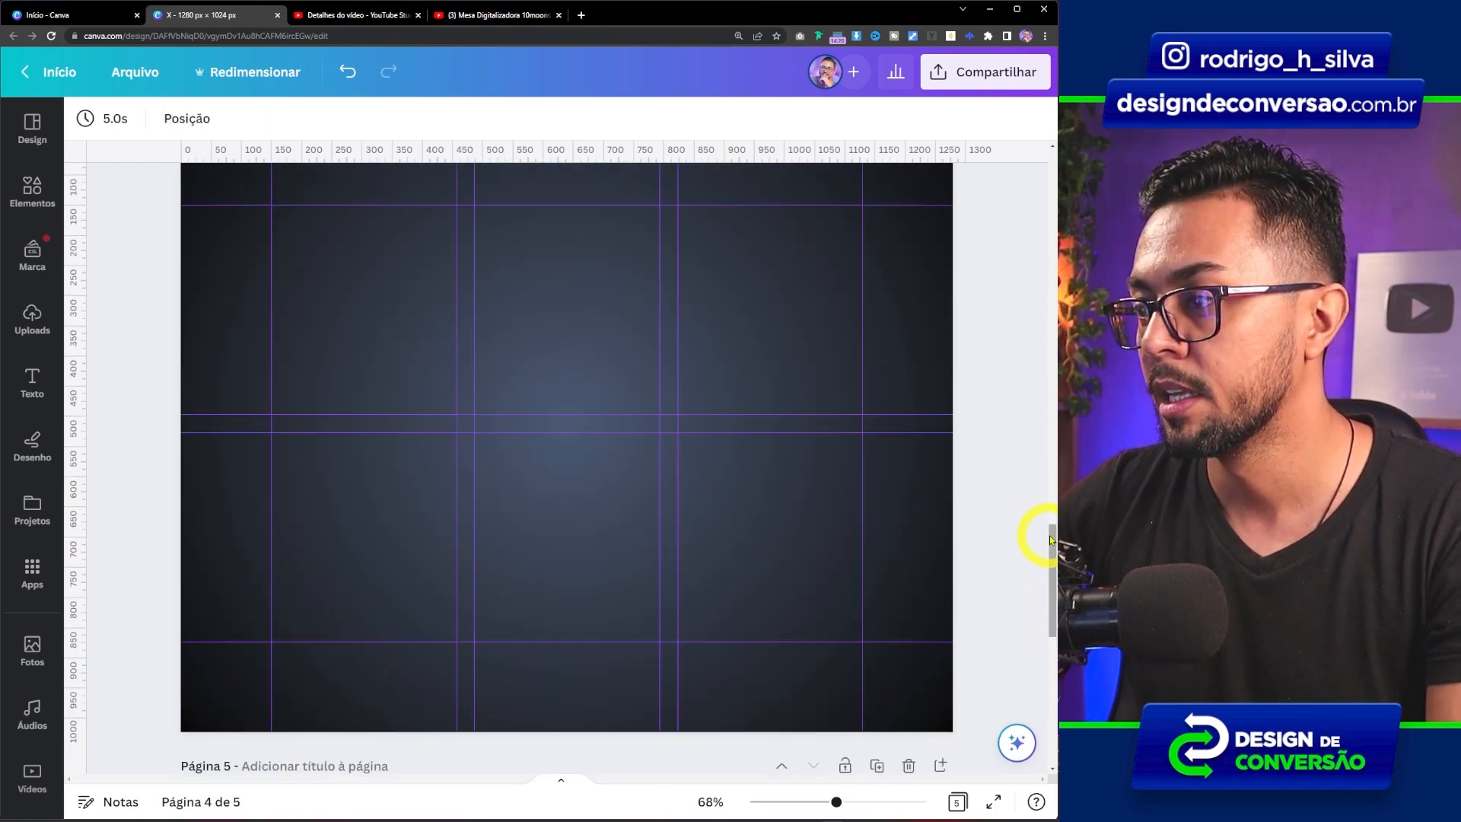
pyautogui.moveTo(1050, 540); pyautogui.dragTo(1030, 662)
pyautogui.moveTo(304, 386); pyautogui.dragTo(344, 305)
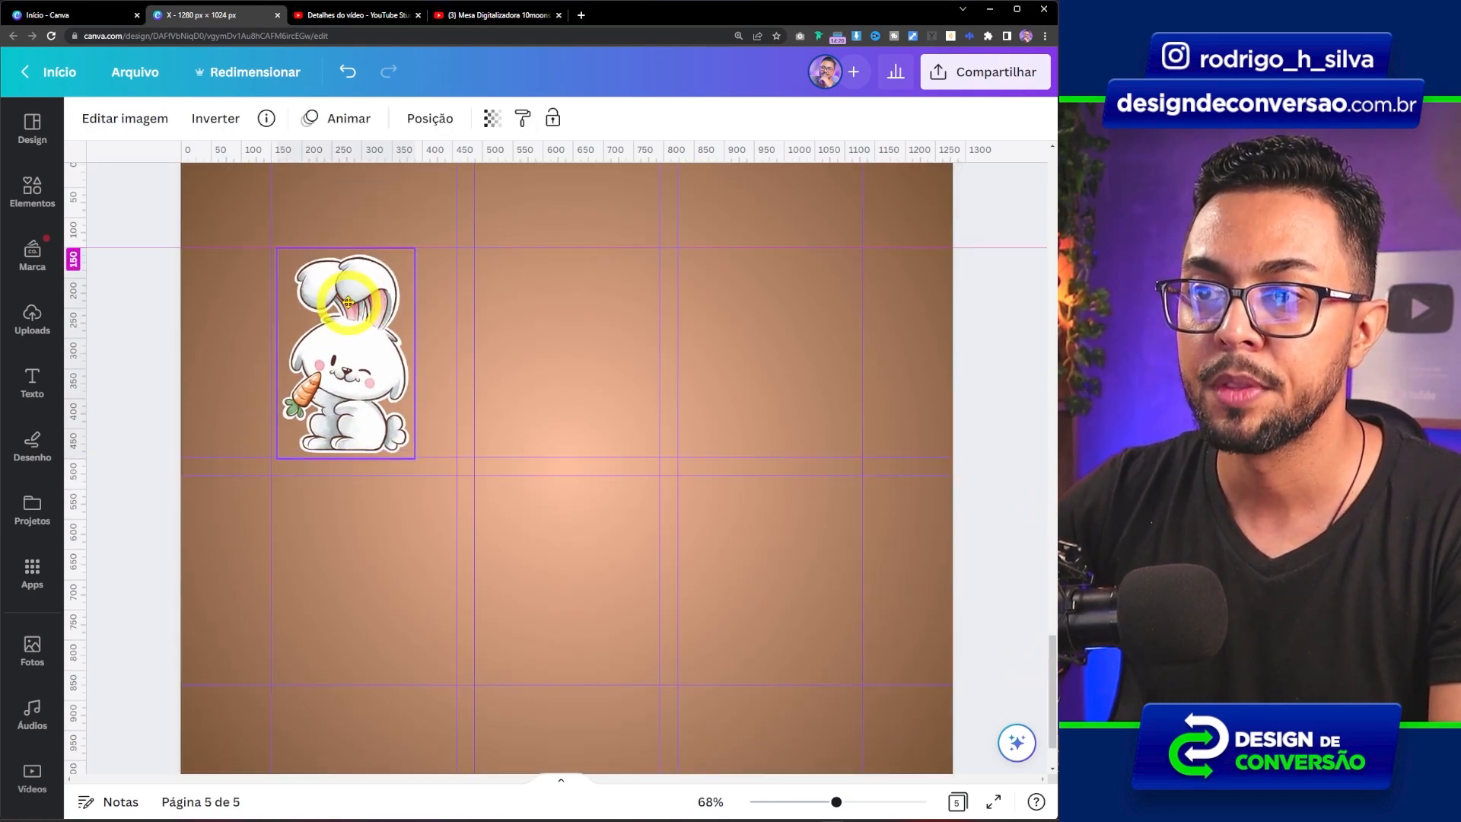
# Step: Insert a square beside the bunny and fill it with light green from the default solid colors
pyautogui.click(822, 327)
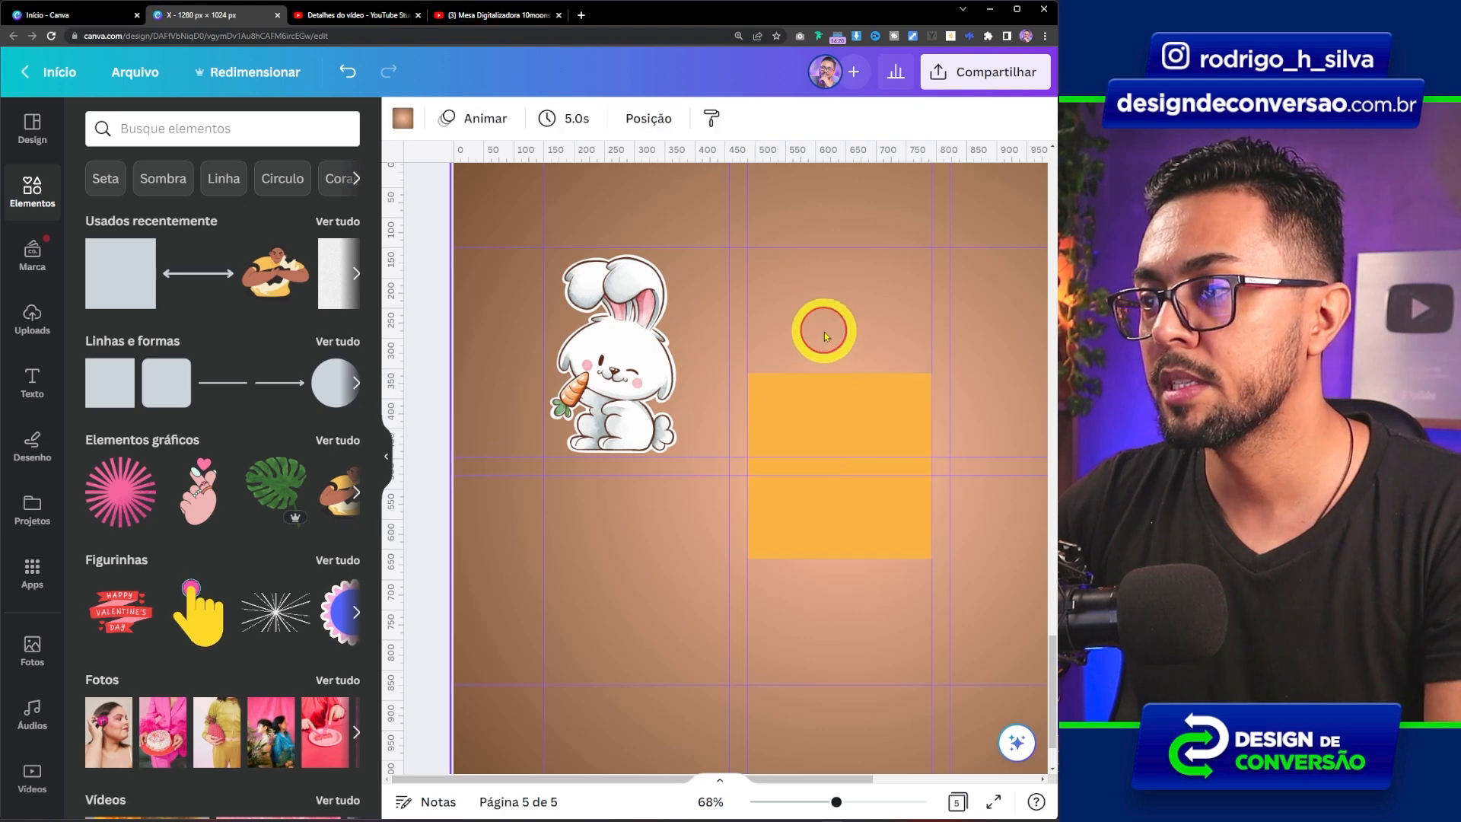
pyautogui.moveTo(802, 411); pyautogui.dragTo(796, 420)
pyautogui.click(505, 120)
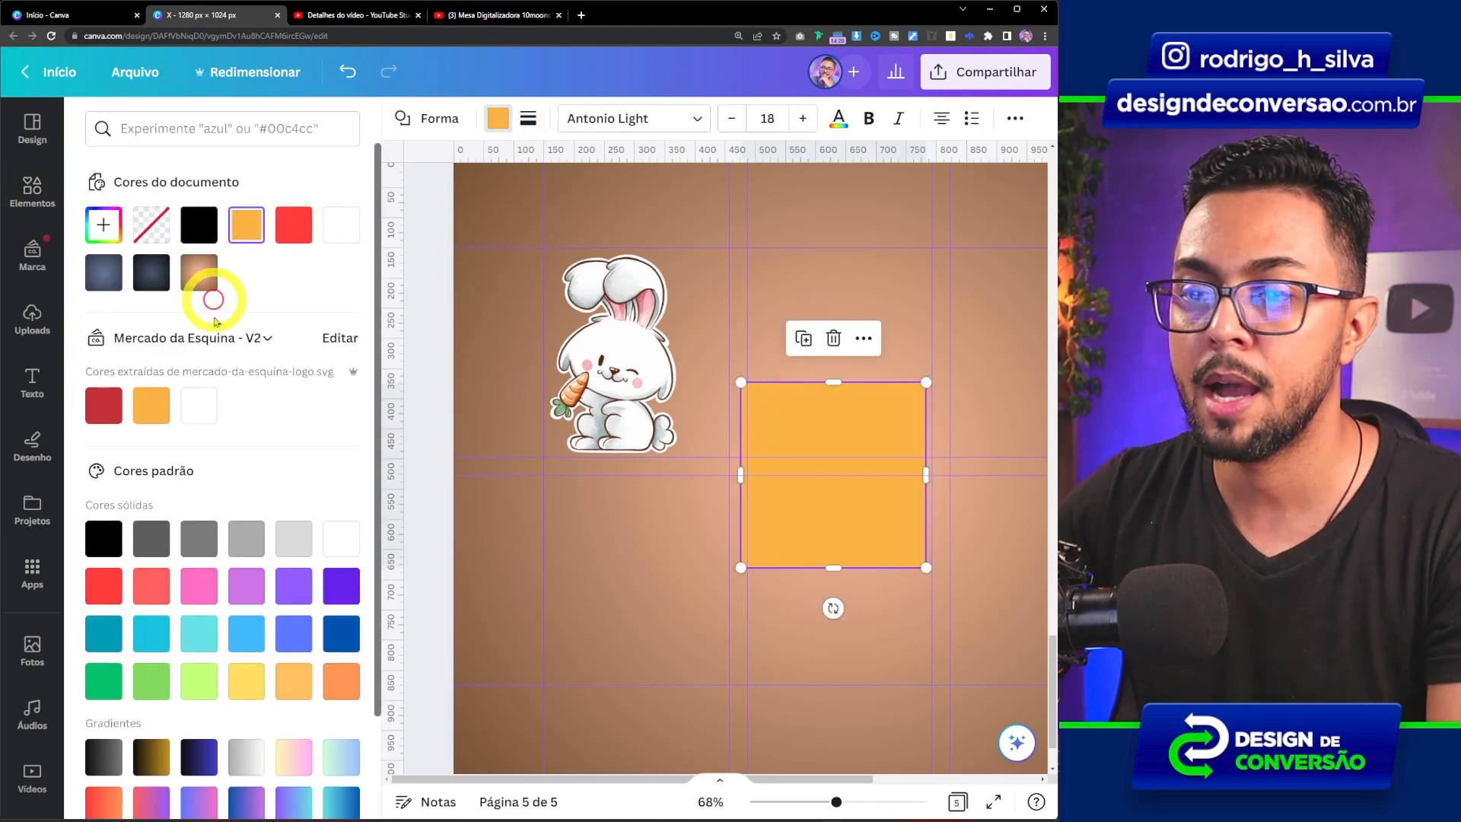
pyautogui.click(213, 687)
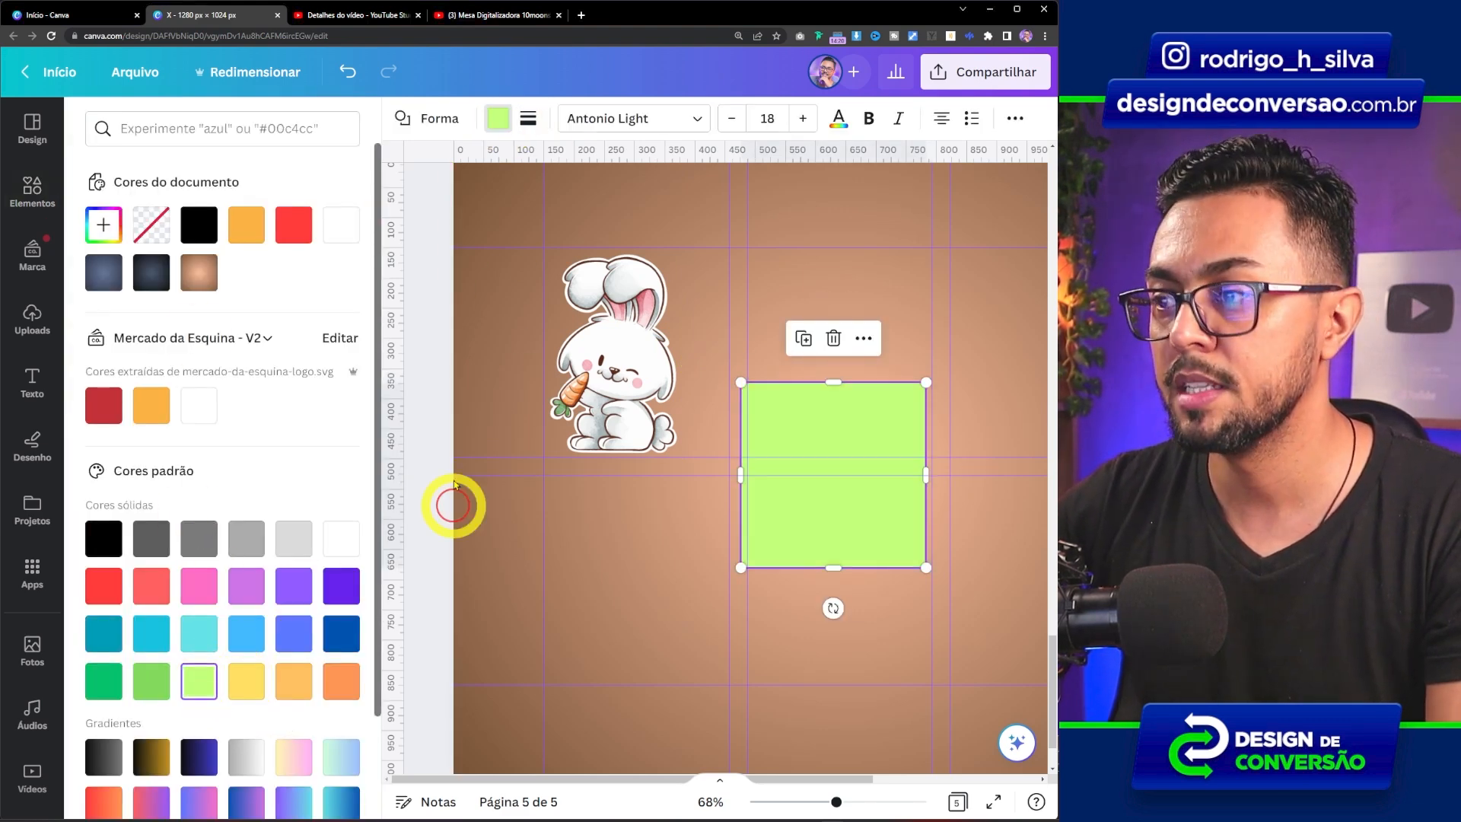
# Step: Move the green square into the grid's upper-middle cell and stretch it to fit the cell's guides
pyautogui.moveTo(766, 414); pyautogui.dragTo(782, 275)
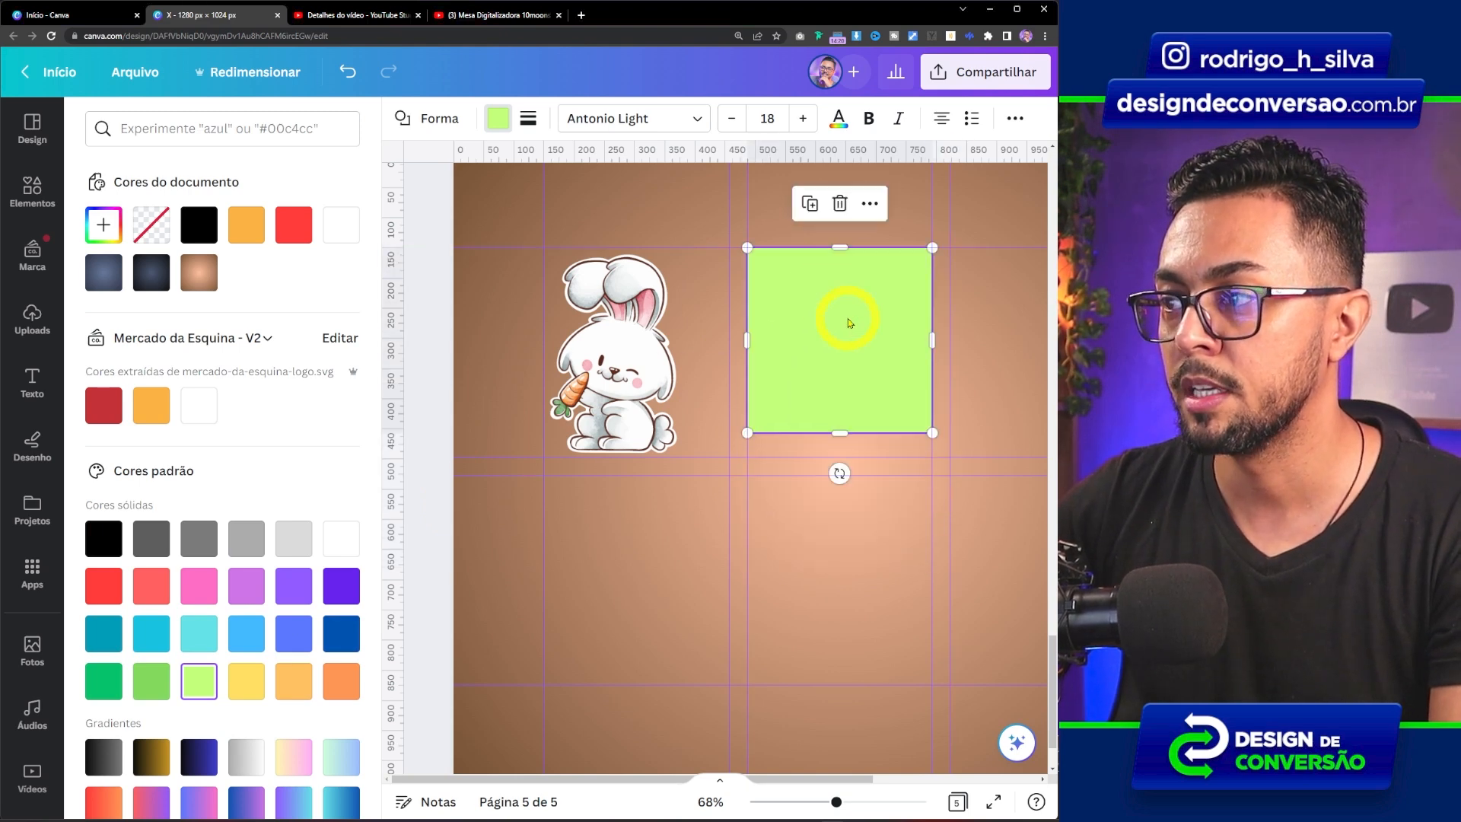
pyautogui.moveTo(839, 437); pyautogui.dragTo(837, 457)
pyautogui.moveTo(934, 346)
pyautogui.mouseDown()
pyautogui.moveTo(846, 348)
pyautogui.moveTo(932, 351)
pyautogui.mouseUp()
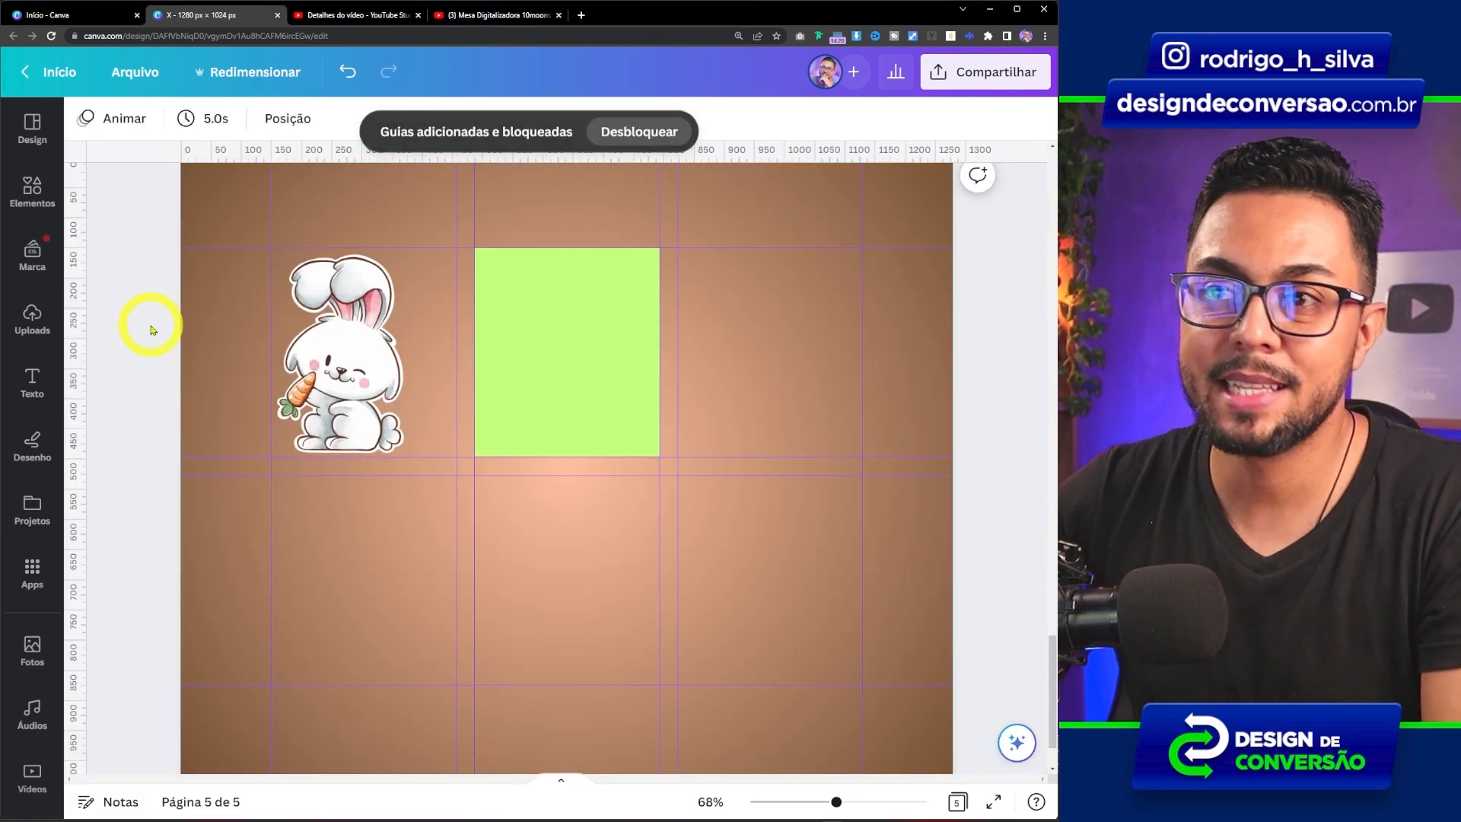
# Step: Hide the rulers and guides on page 5 and show them again
pyautogui.click(134, 72)
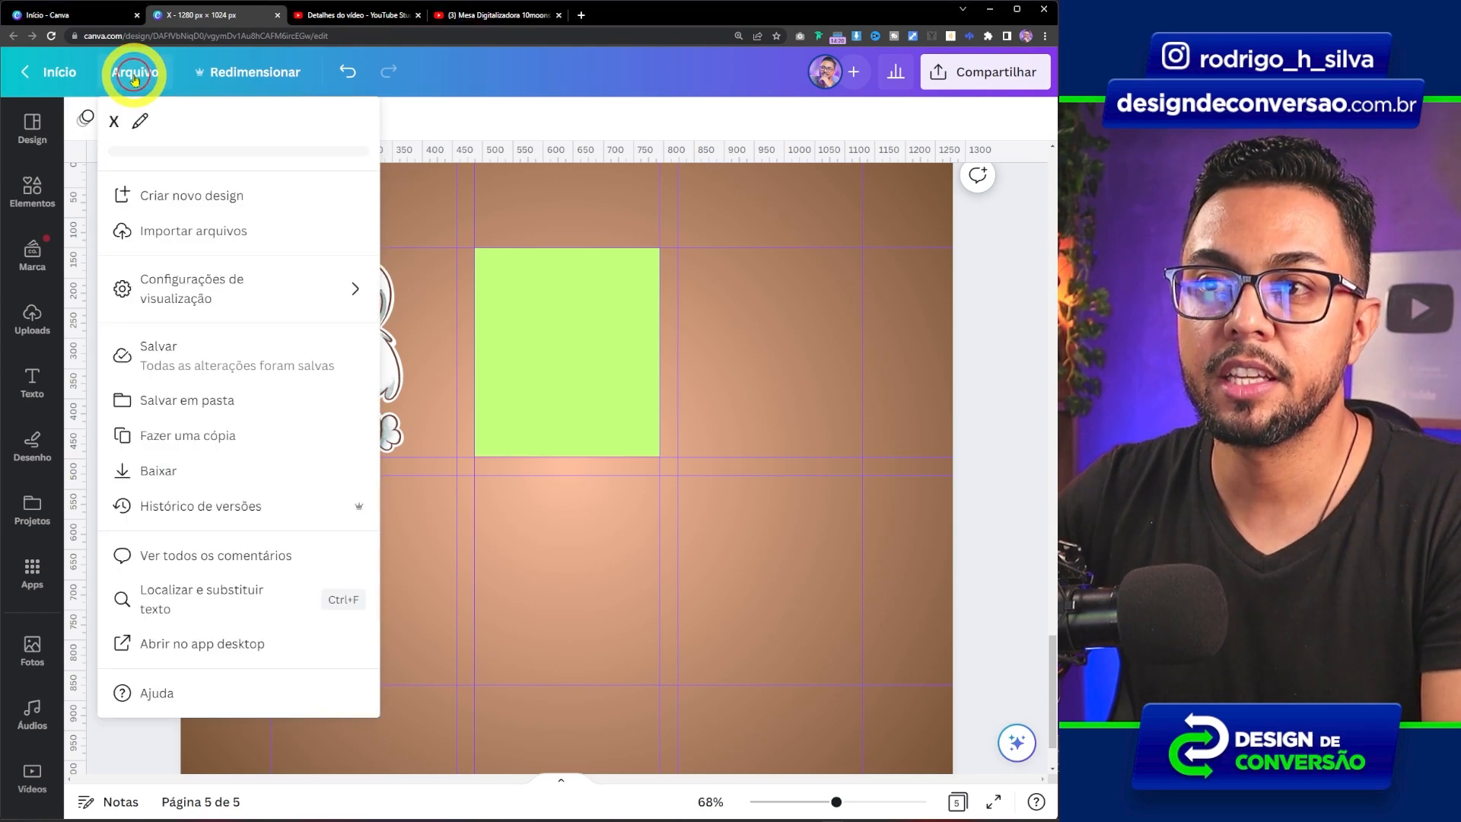
pyautogui.moveTo(353, 289)
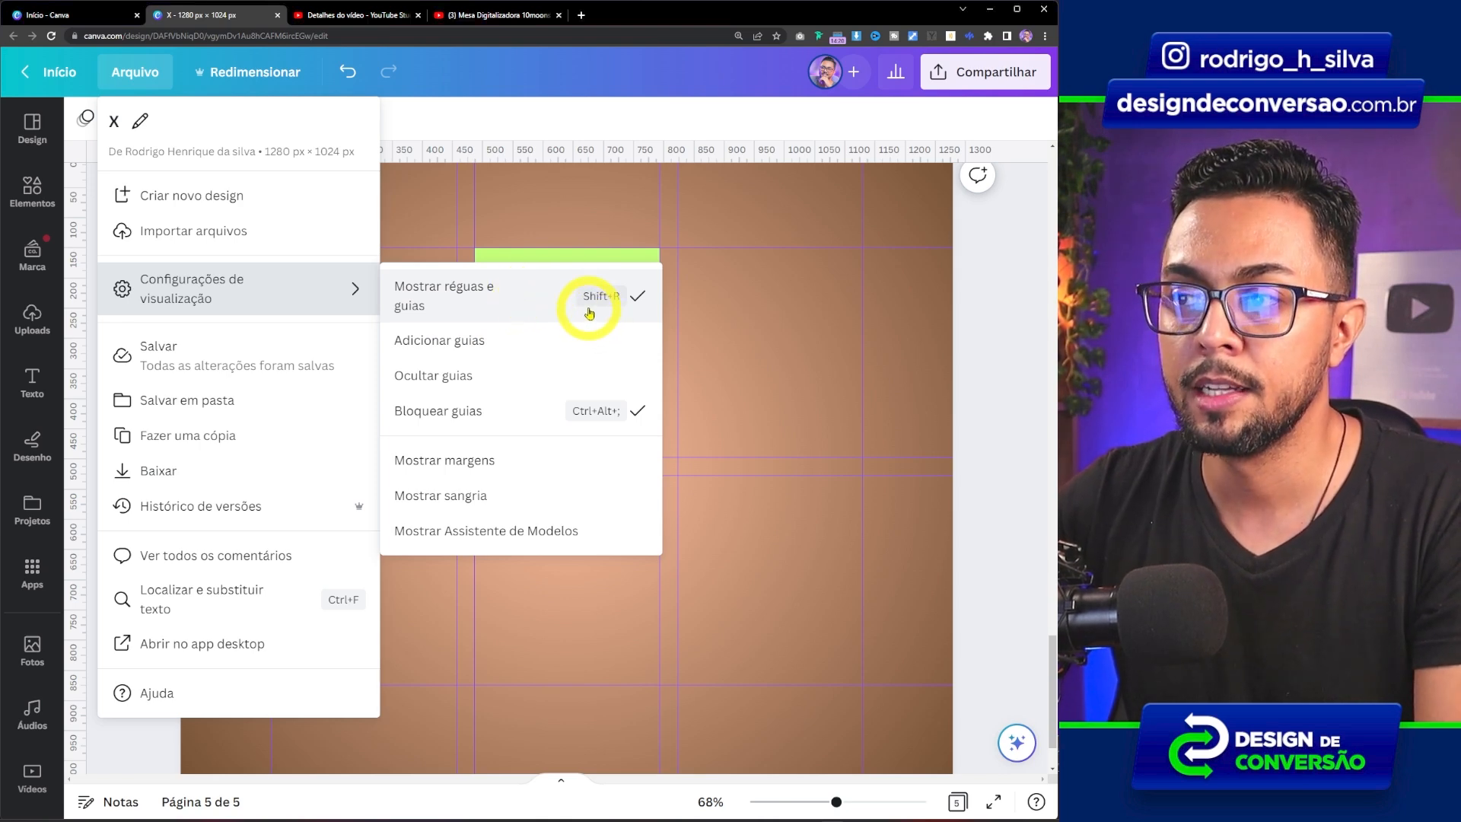
pyautogui.click(524, 305)
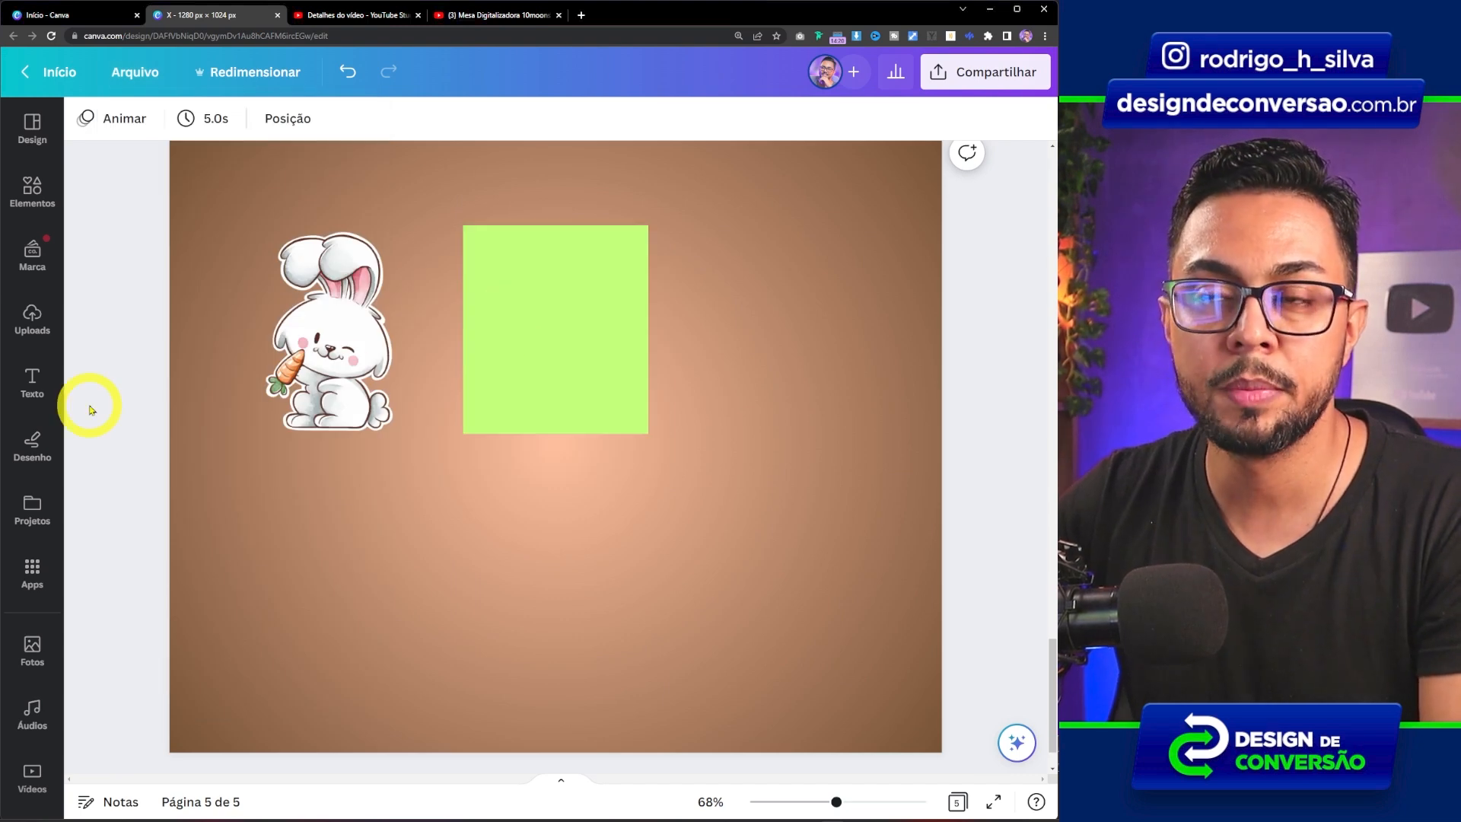
pyautogui.click(133, 71)
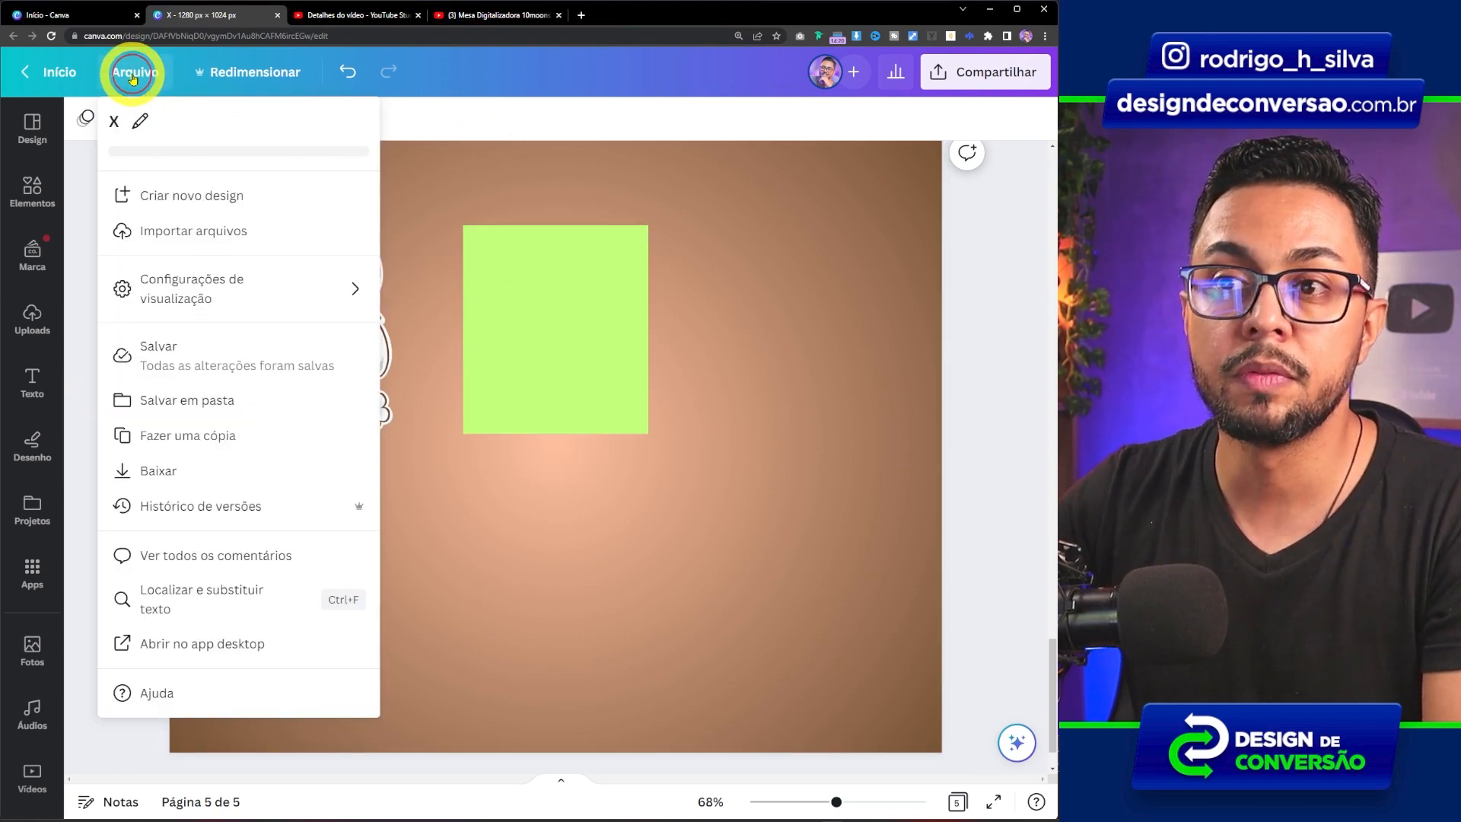
pyautogui.click(193, 284)
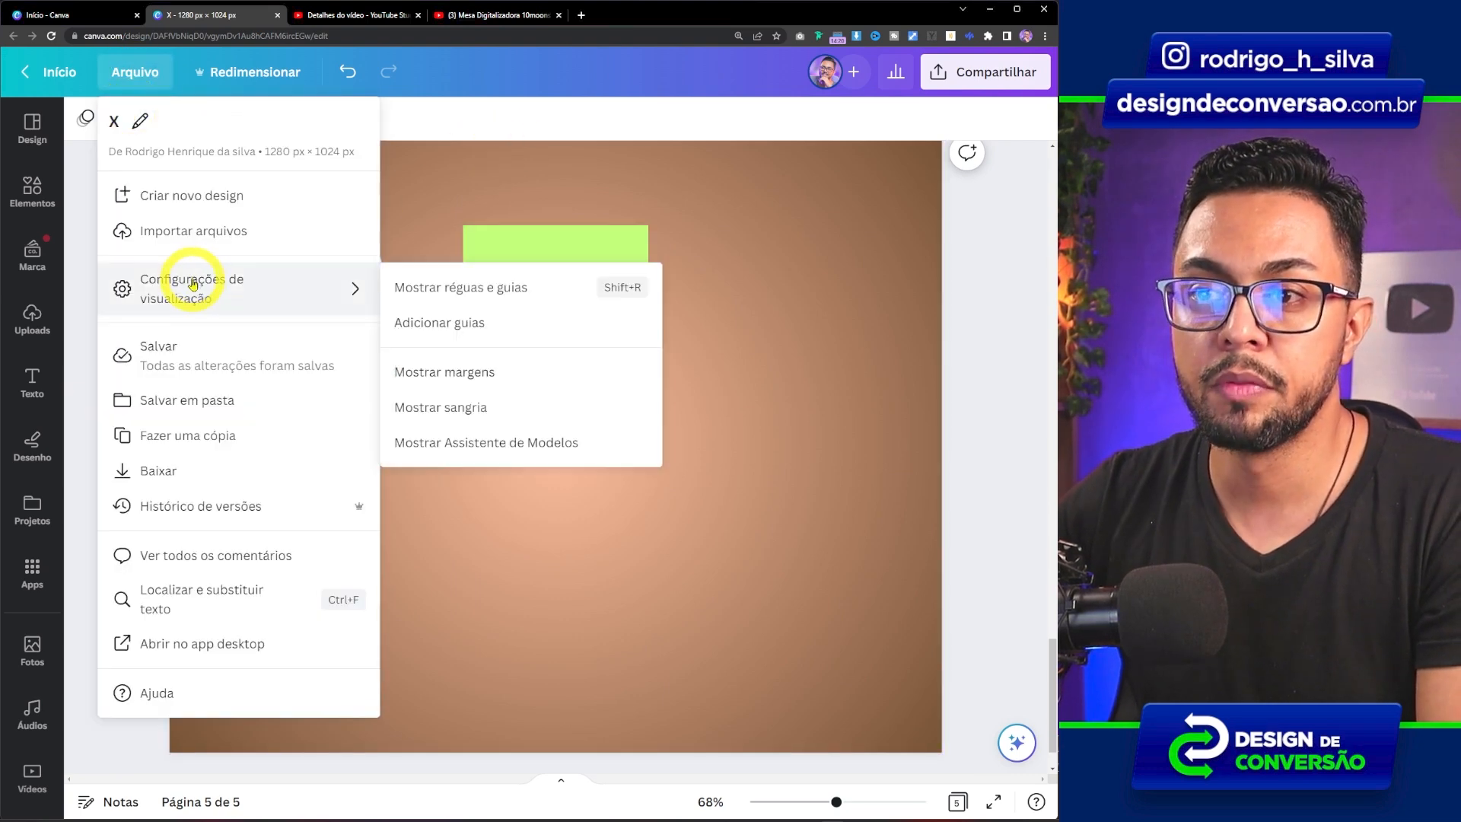
pyautogui.click(446, 296)
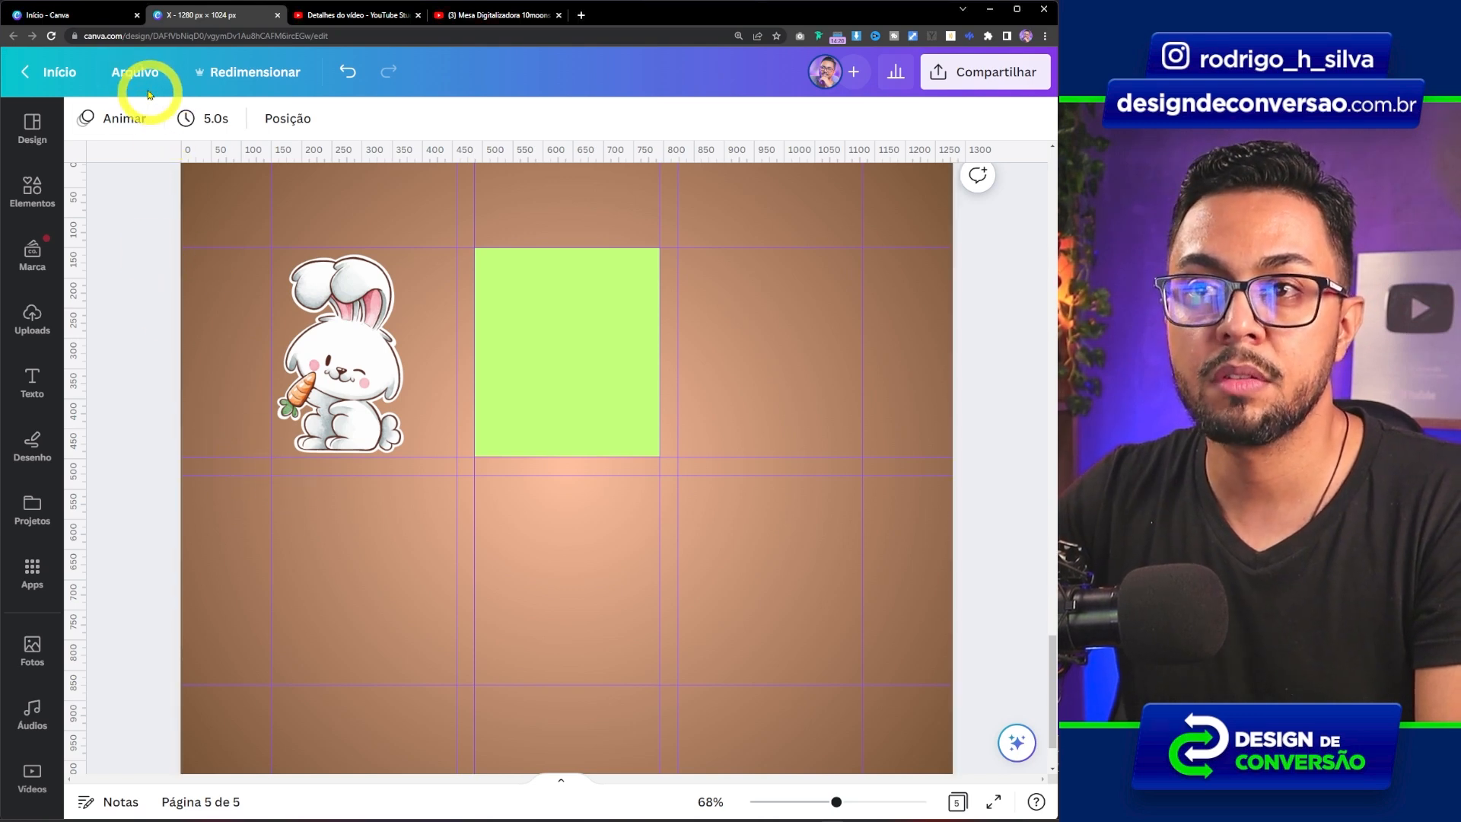
# Step: Unlock the guides and remove the horizontal guide along the green square's upper edge by moving it off the page
pyautogui.click(133, 70)
pyautogui.moveTo(195, 295)
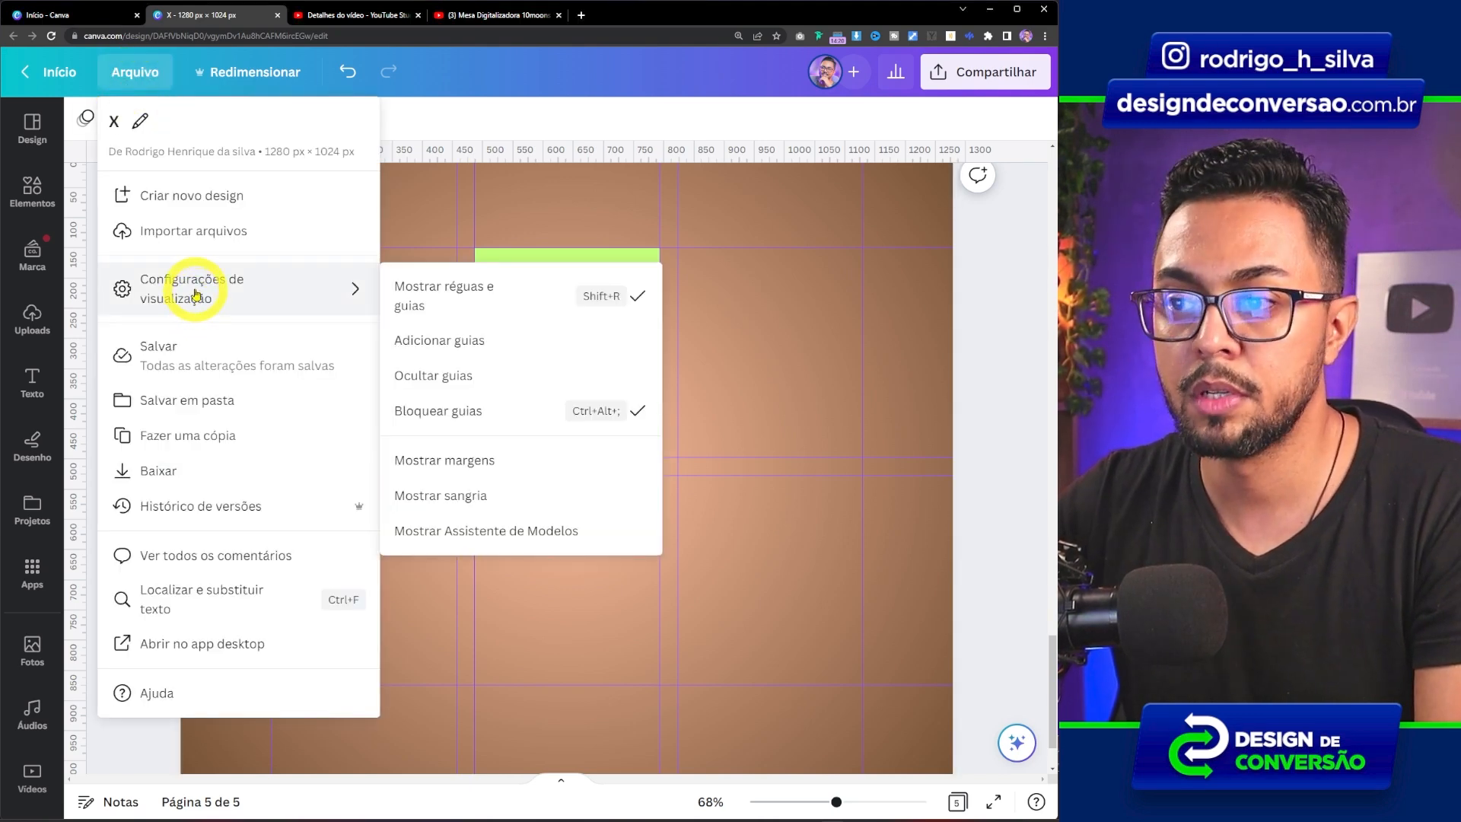
pyautogui.click(440, 415)
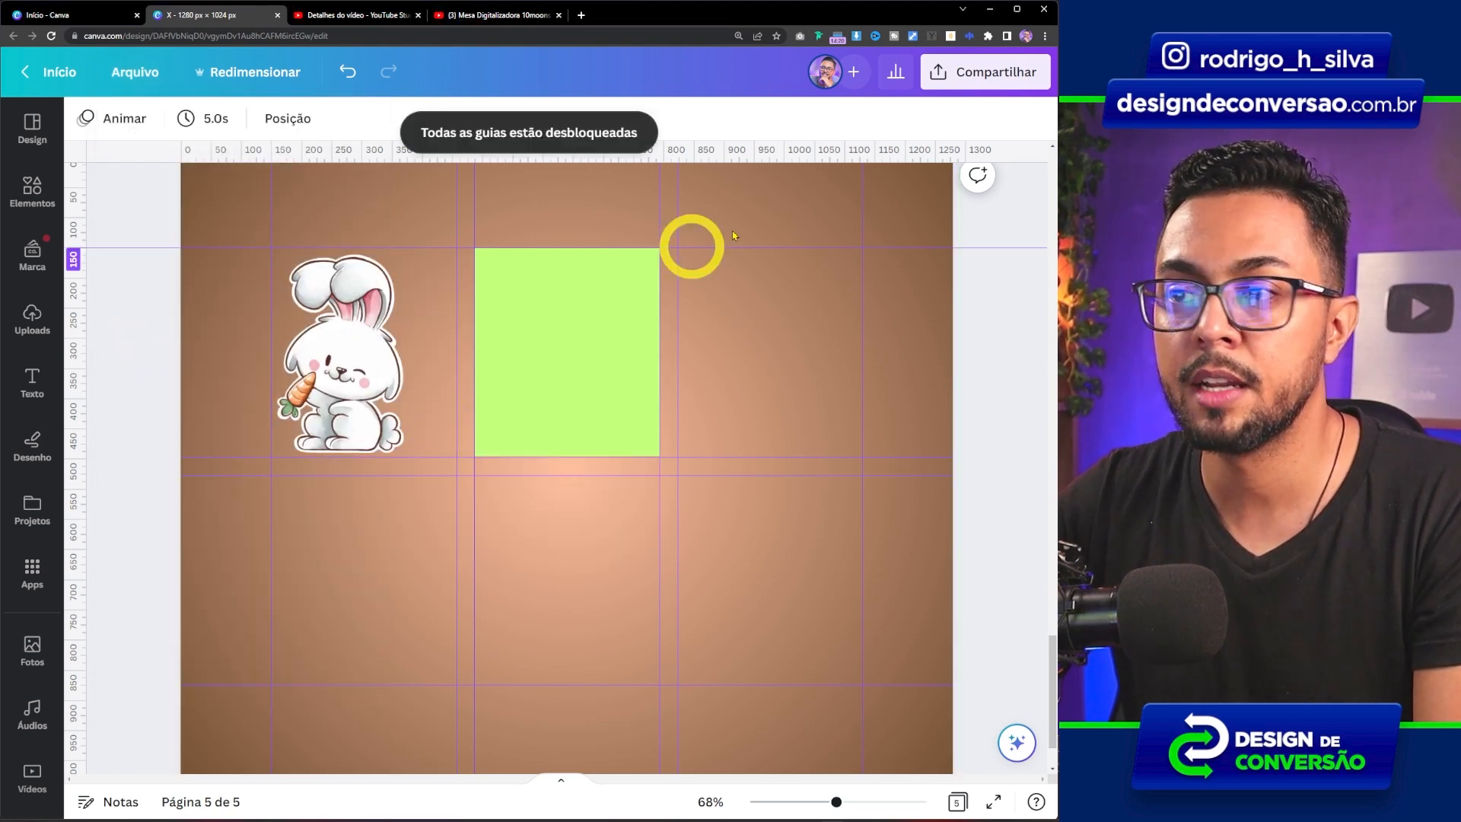
pyautogui.moveTo(205, 248); pyautogui.dragTo(225, 136)
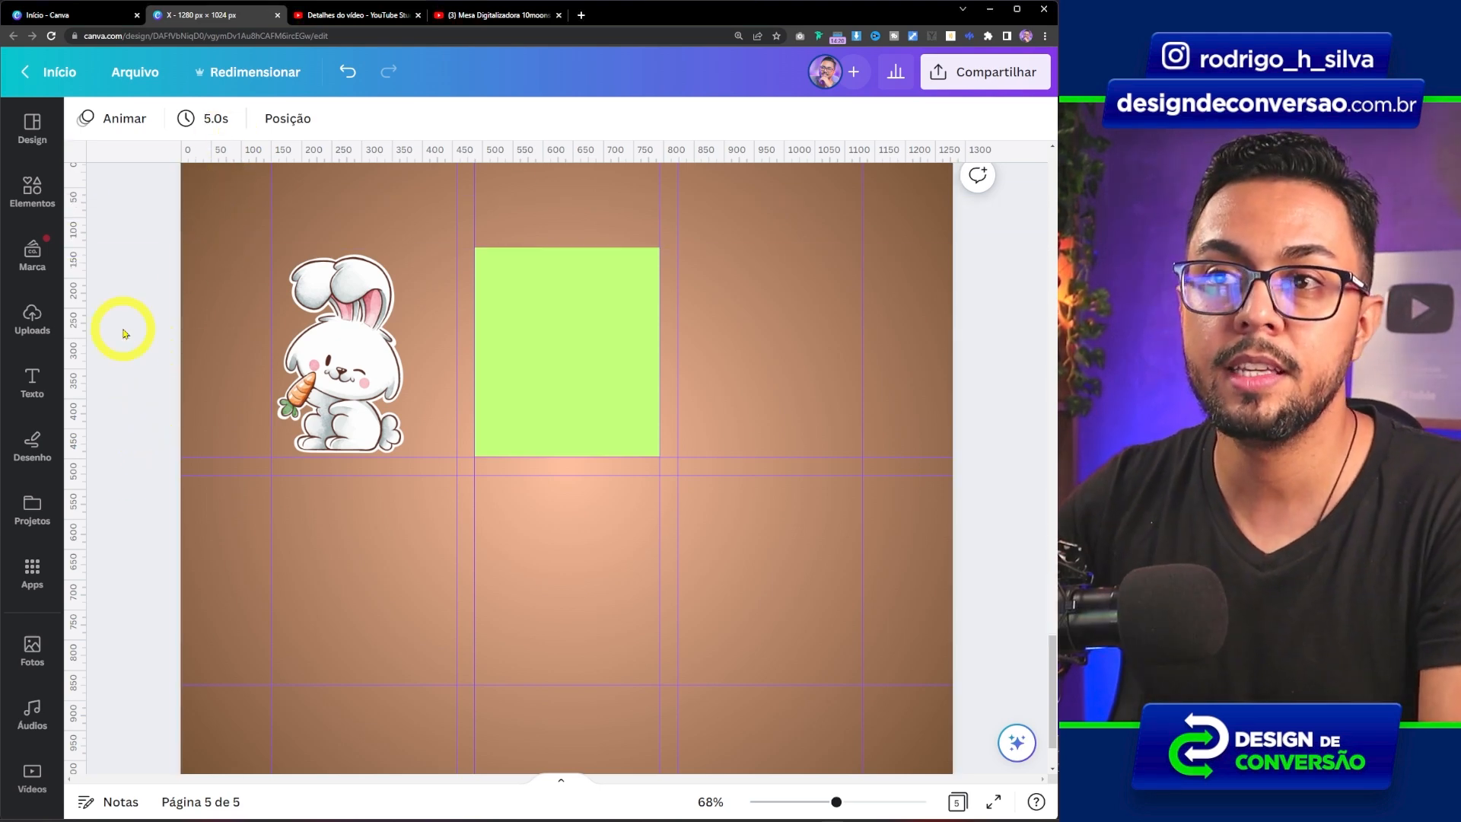
# Step: Hide the remaining guides through the view settings while leaving the rulers on
pyautogui.click(132, 79)
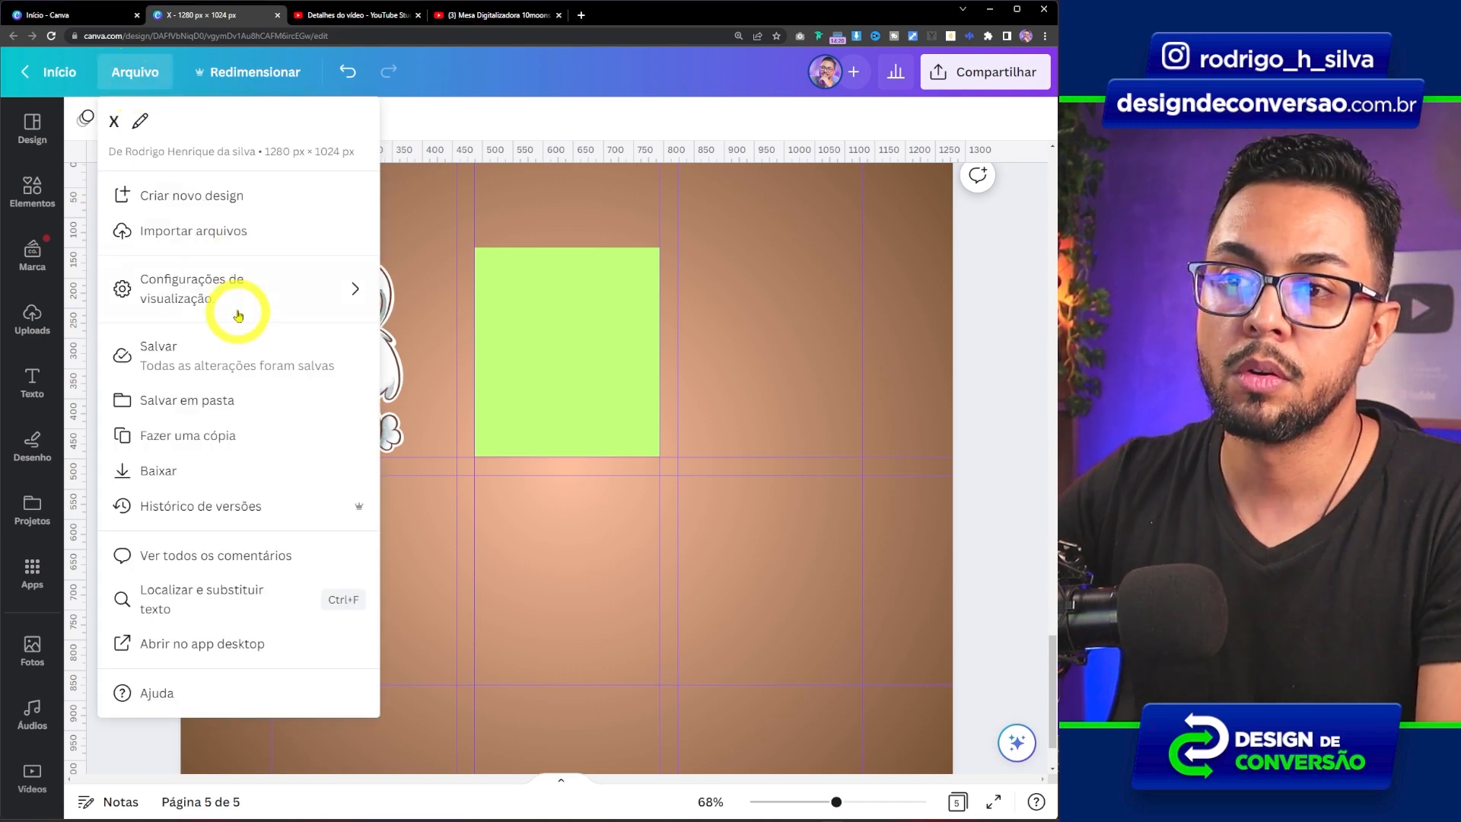
pyautogui.moveTo(245, 304)
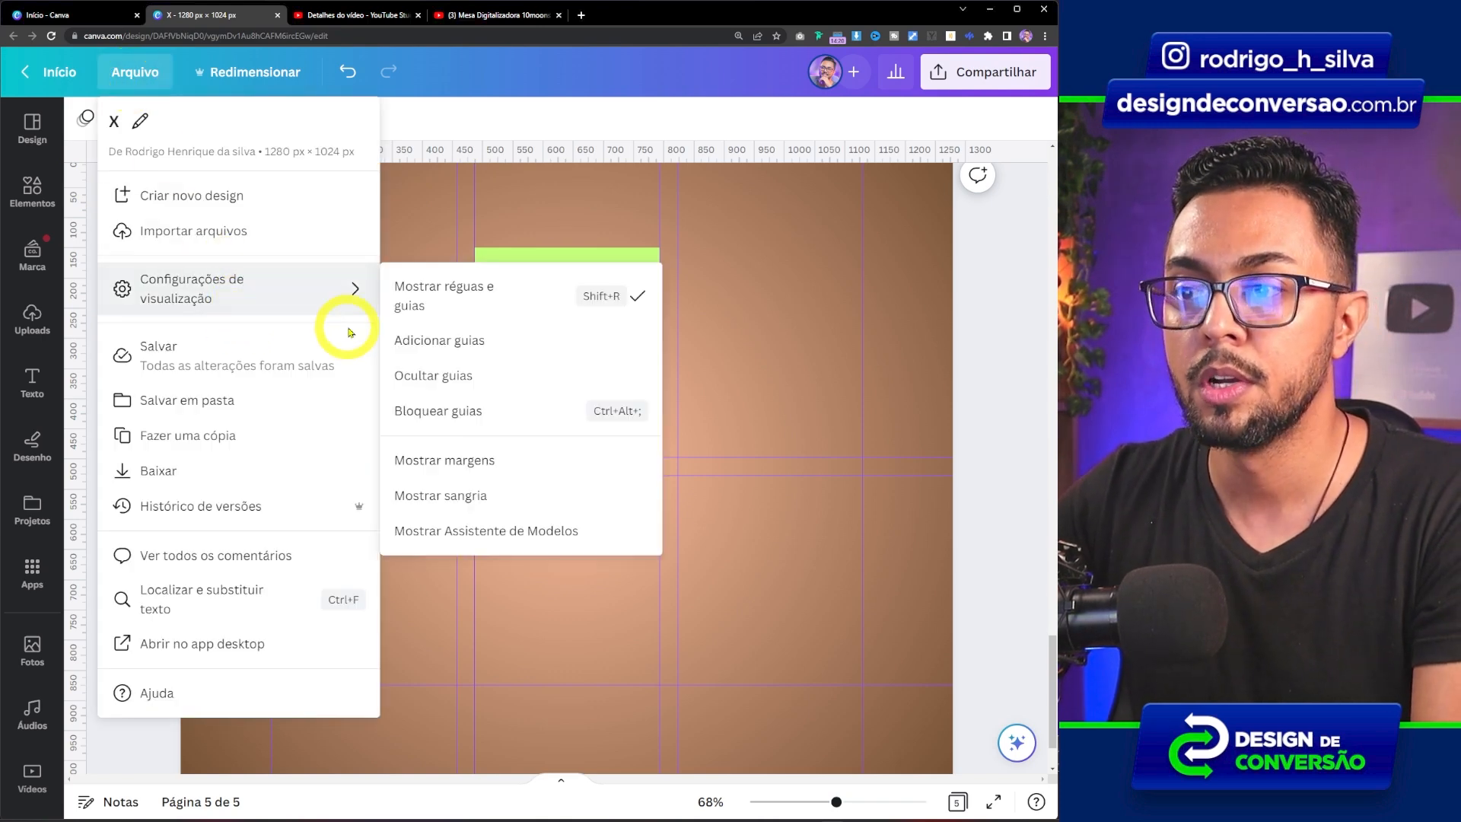
pyautogui.click(428, 375)
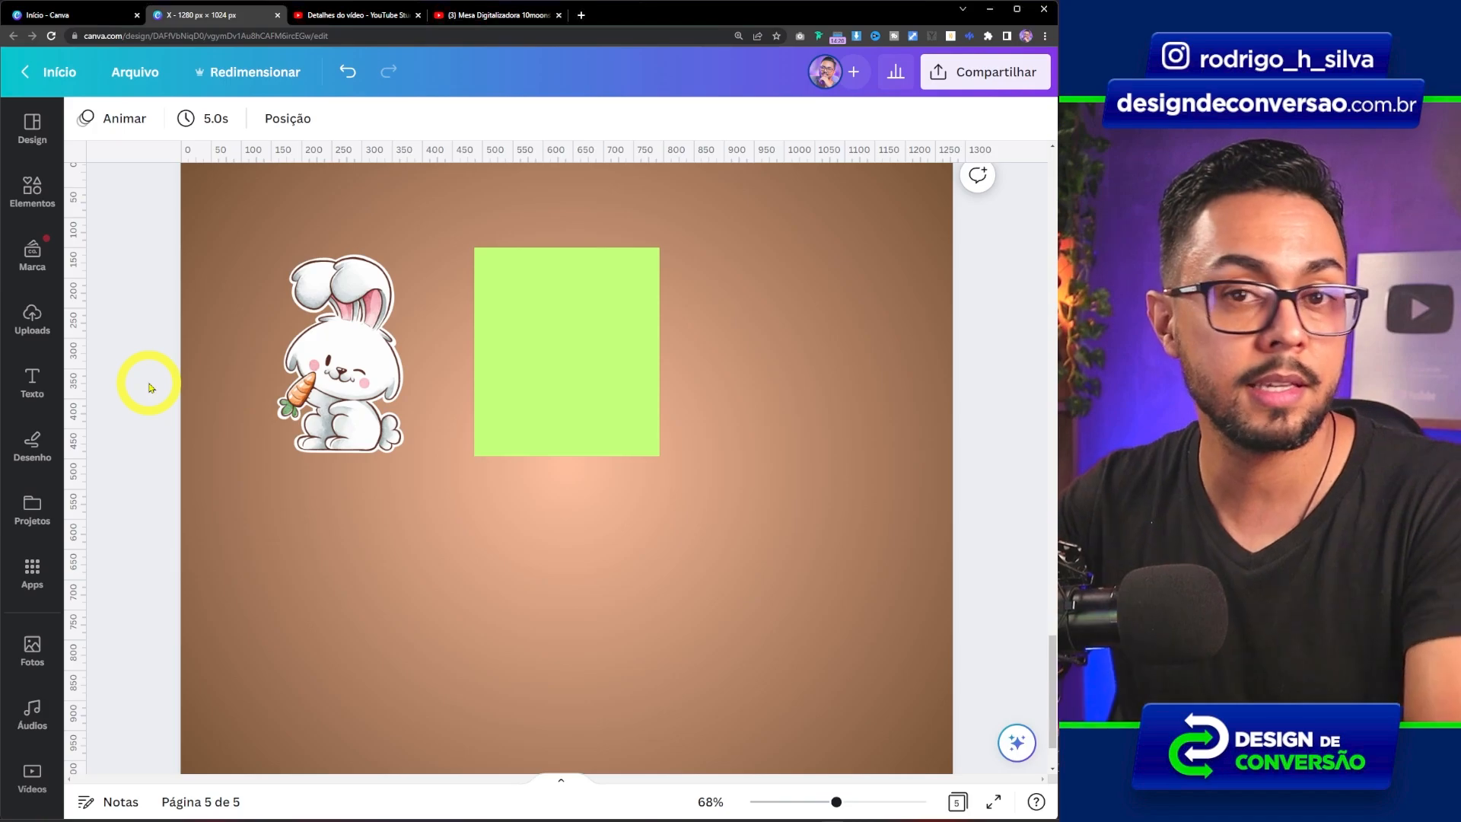